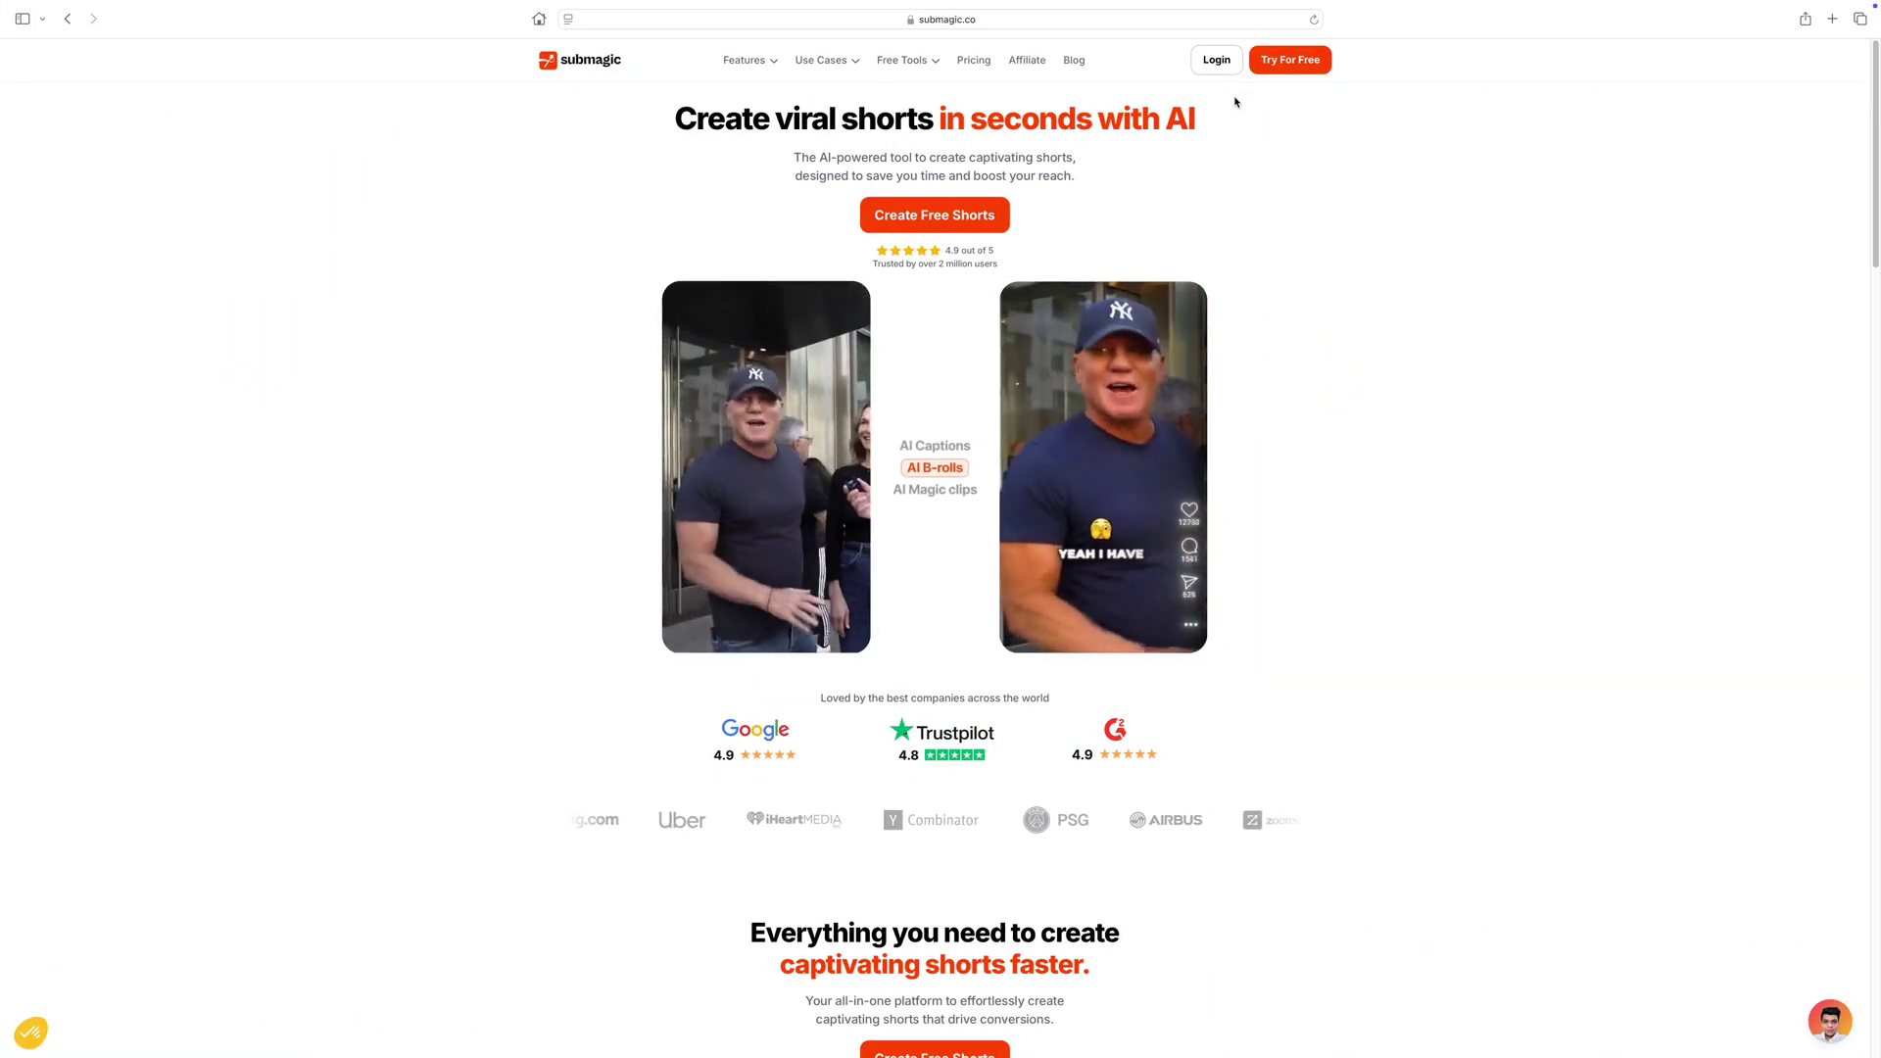
# Step: Log in from submagic.co to open the Submagic app dashboard in a new tab
pyautogui.click(1218, 62)
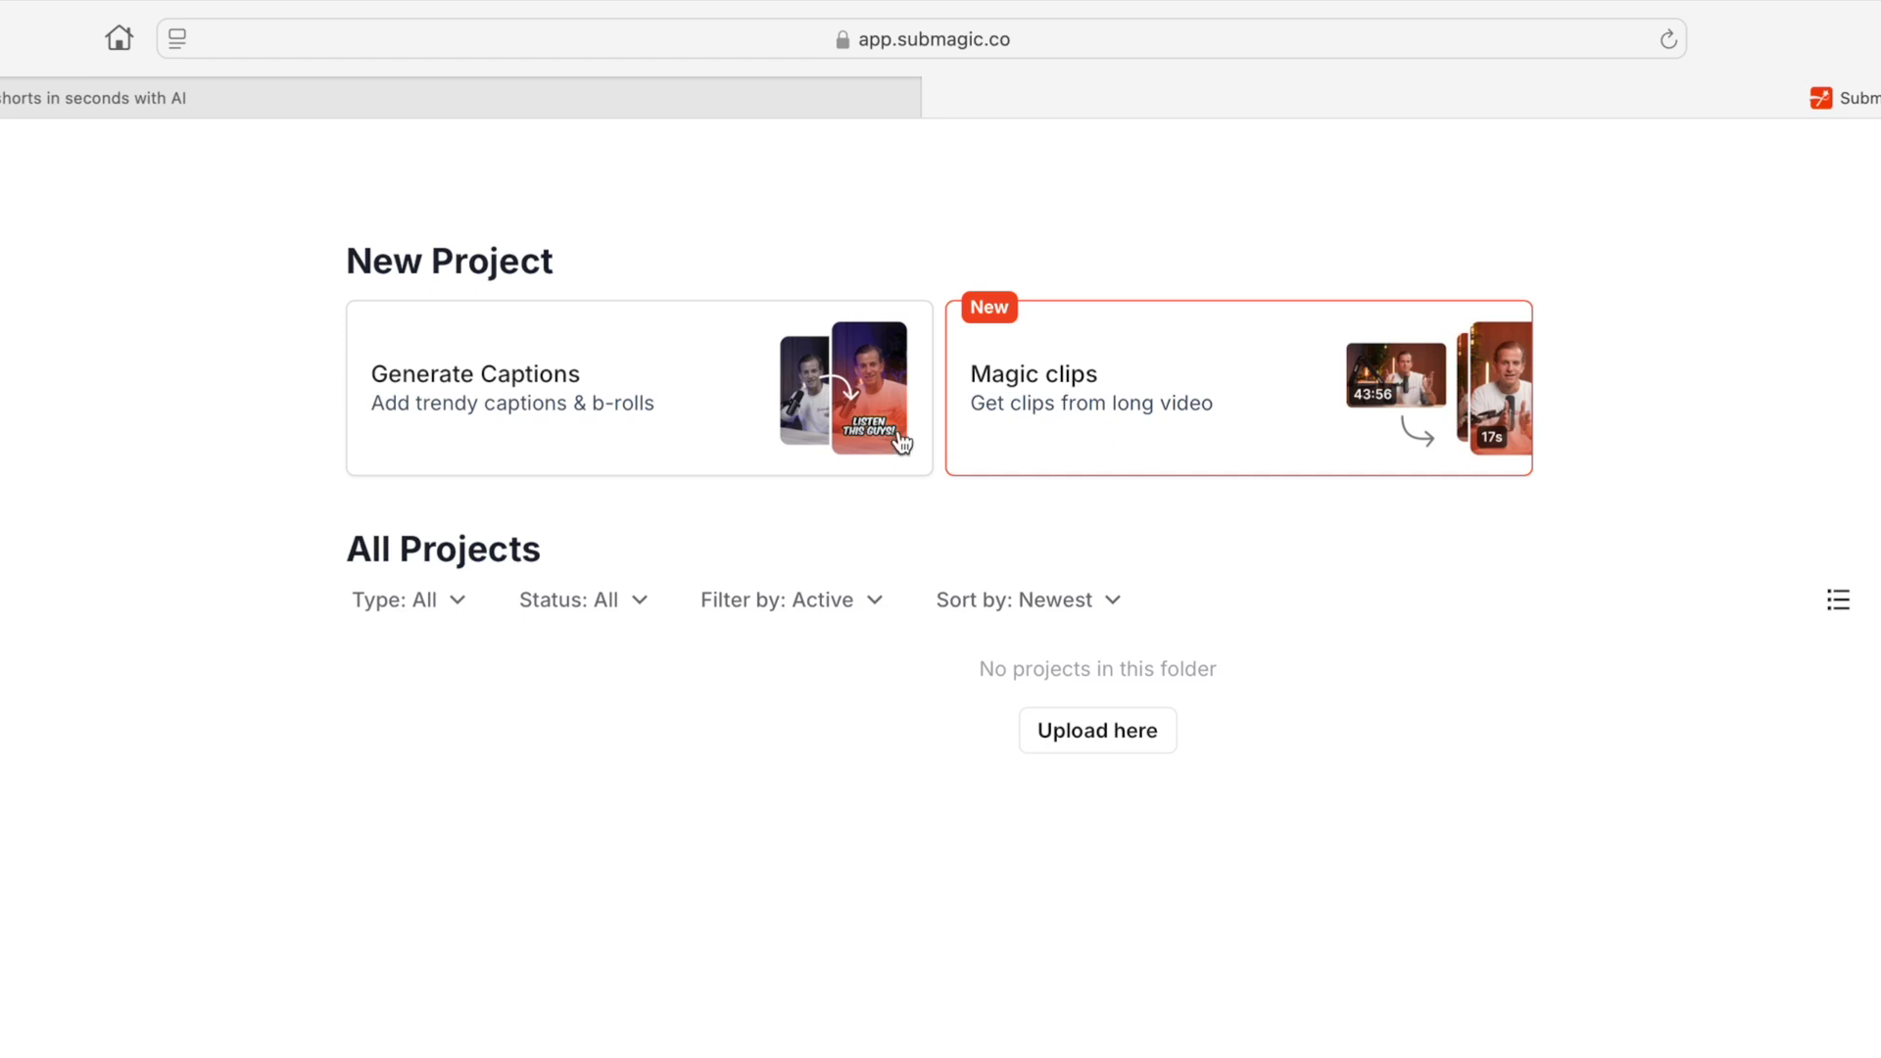
# Step: Upload the mobile-conversion video with multiple-speaker detection and generate English captions
pyautogui.click(652, 450)
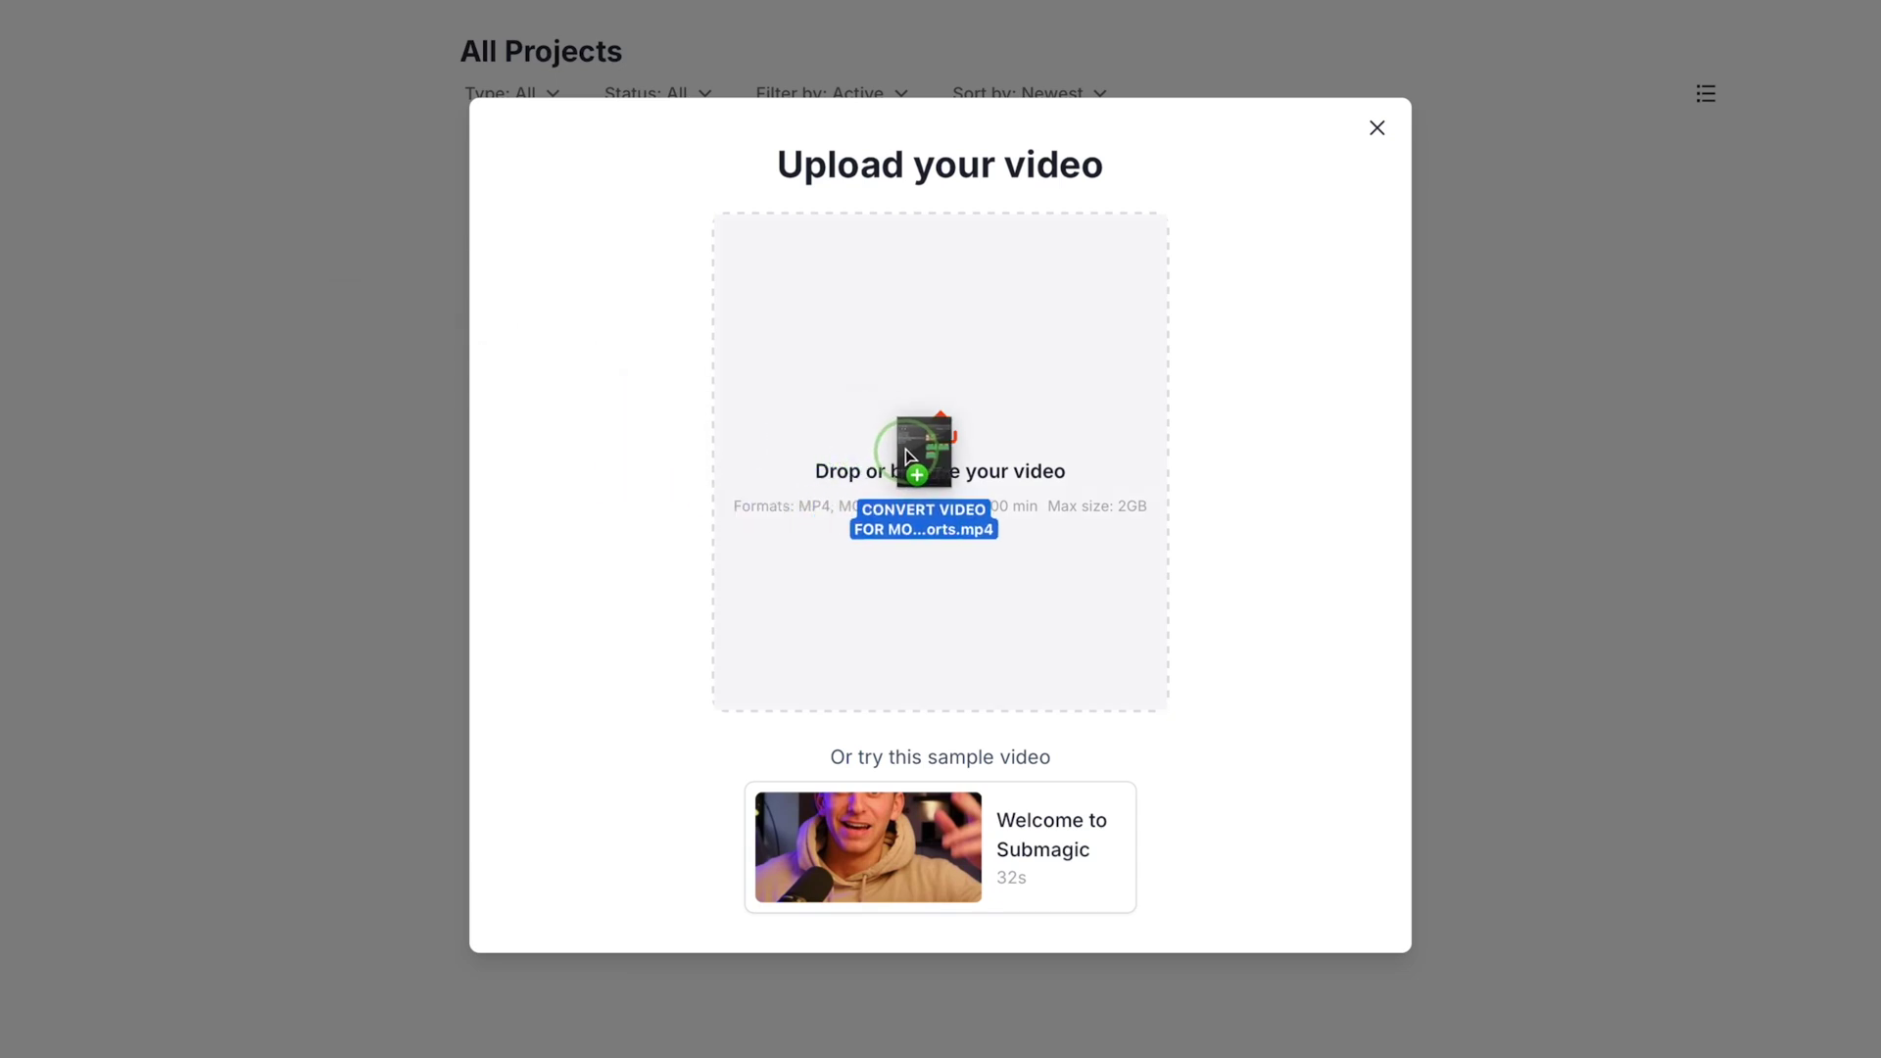
pyautogui.moveTo(235, 342); pyautogui.dragTo(906, 451)
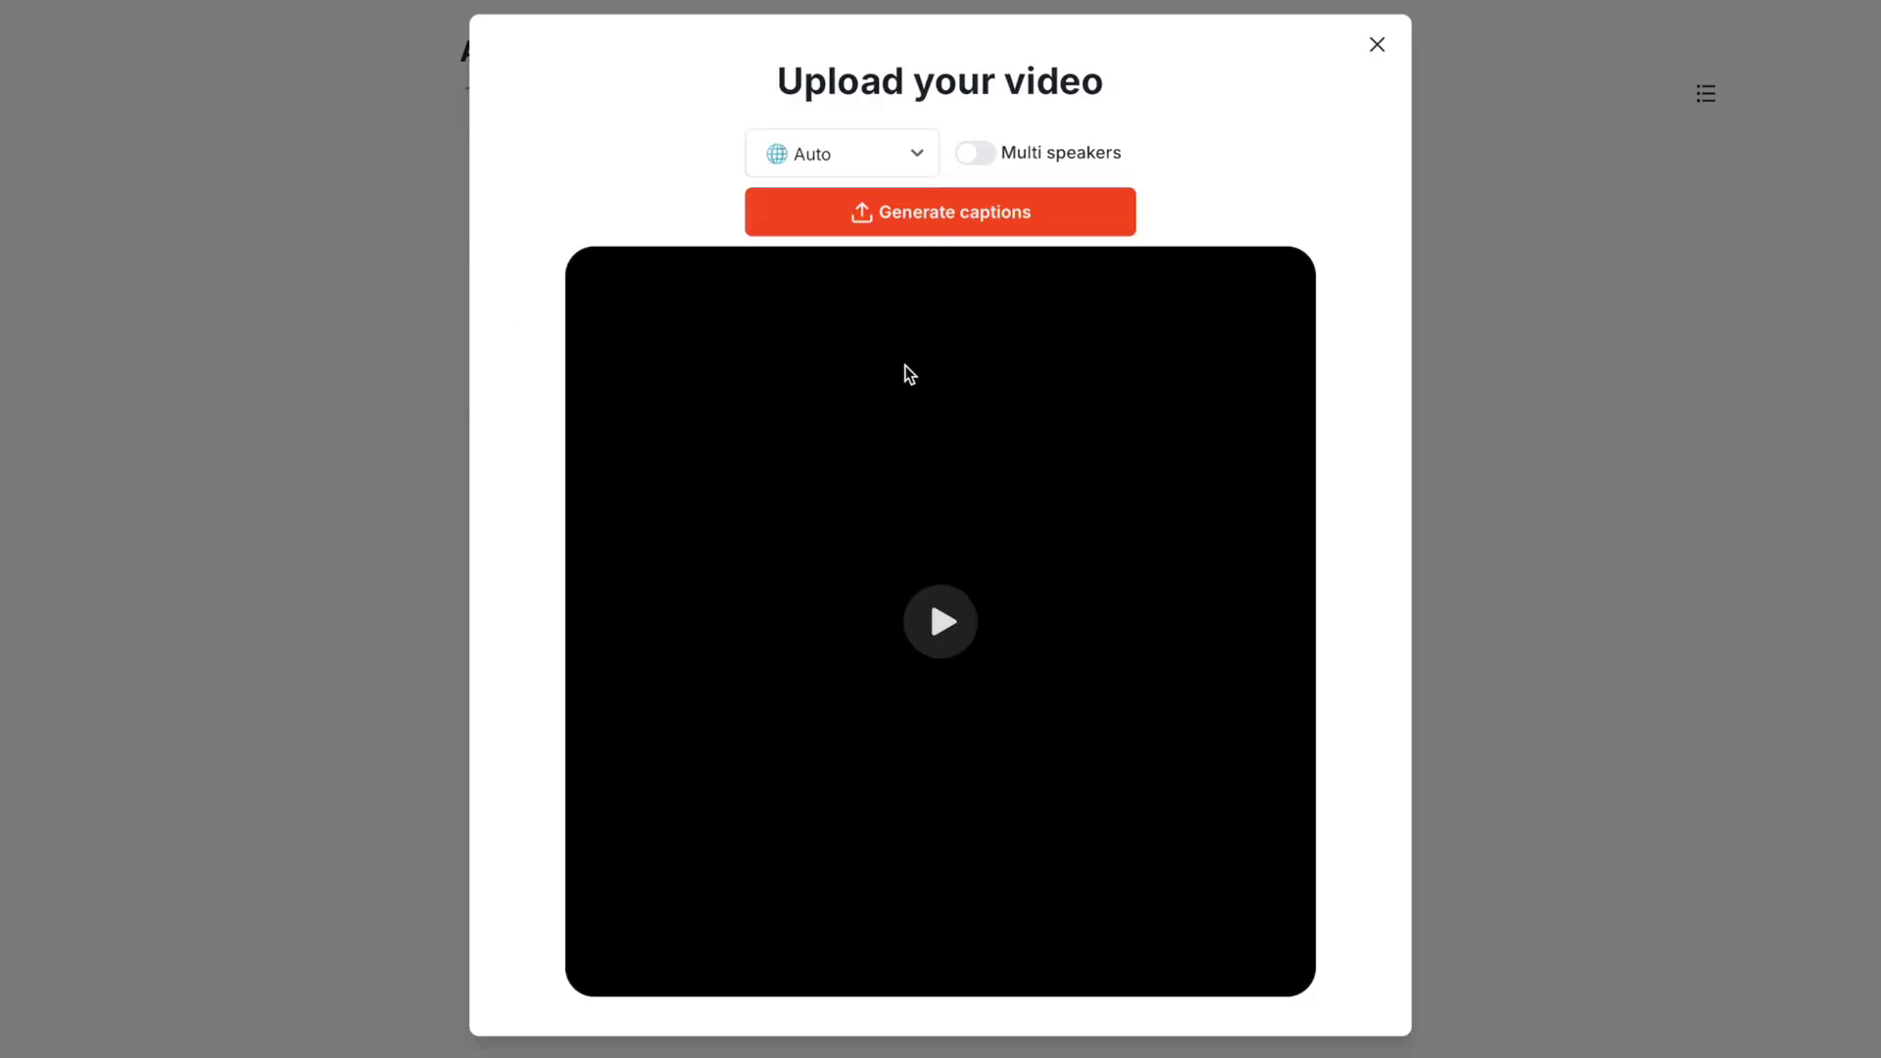
pyautogui.click(917, 153)
pyautogui.scroll(-3, 874, 279)
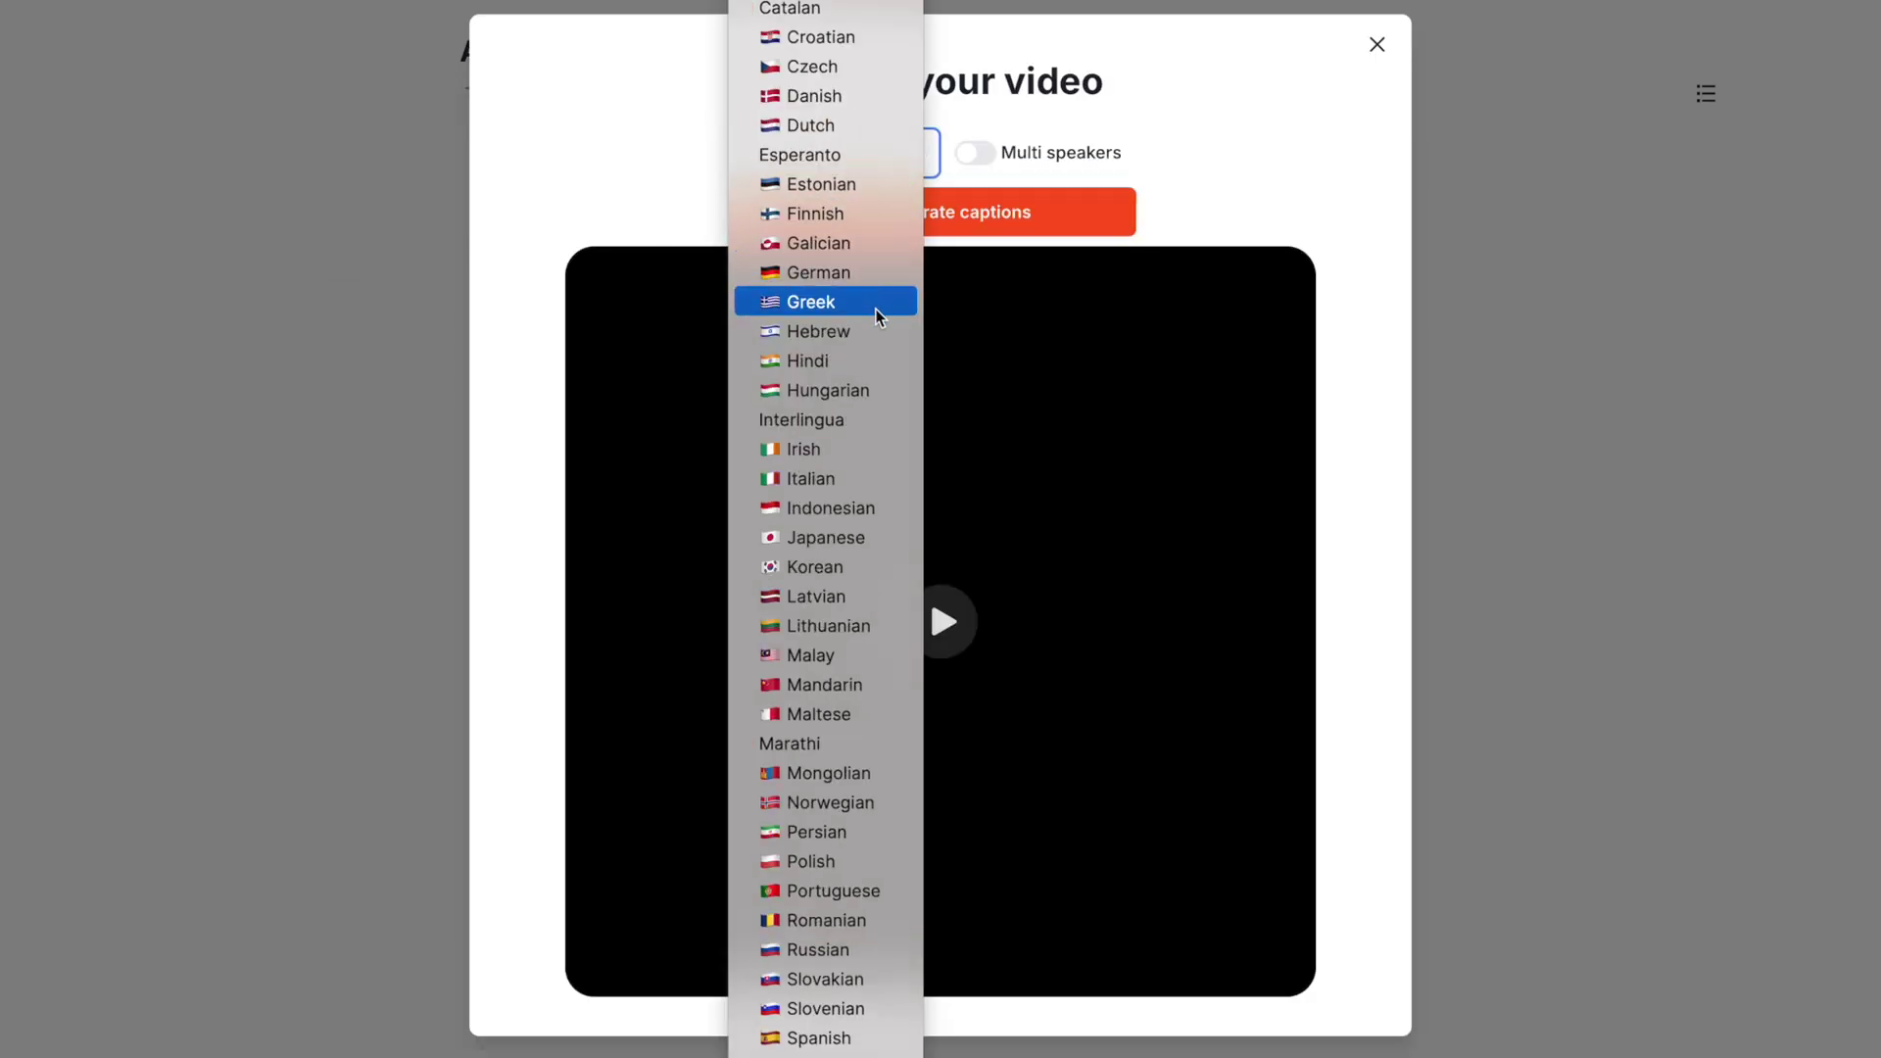
pyautogui.click(1181, 119)
pyautogui.click(976, 154)
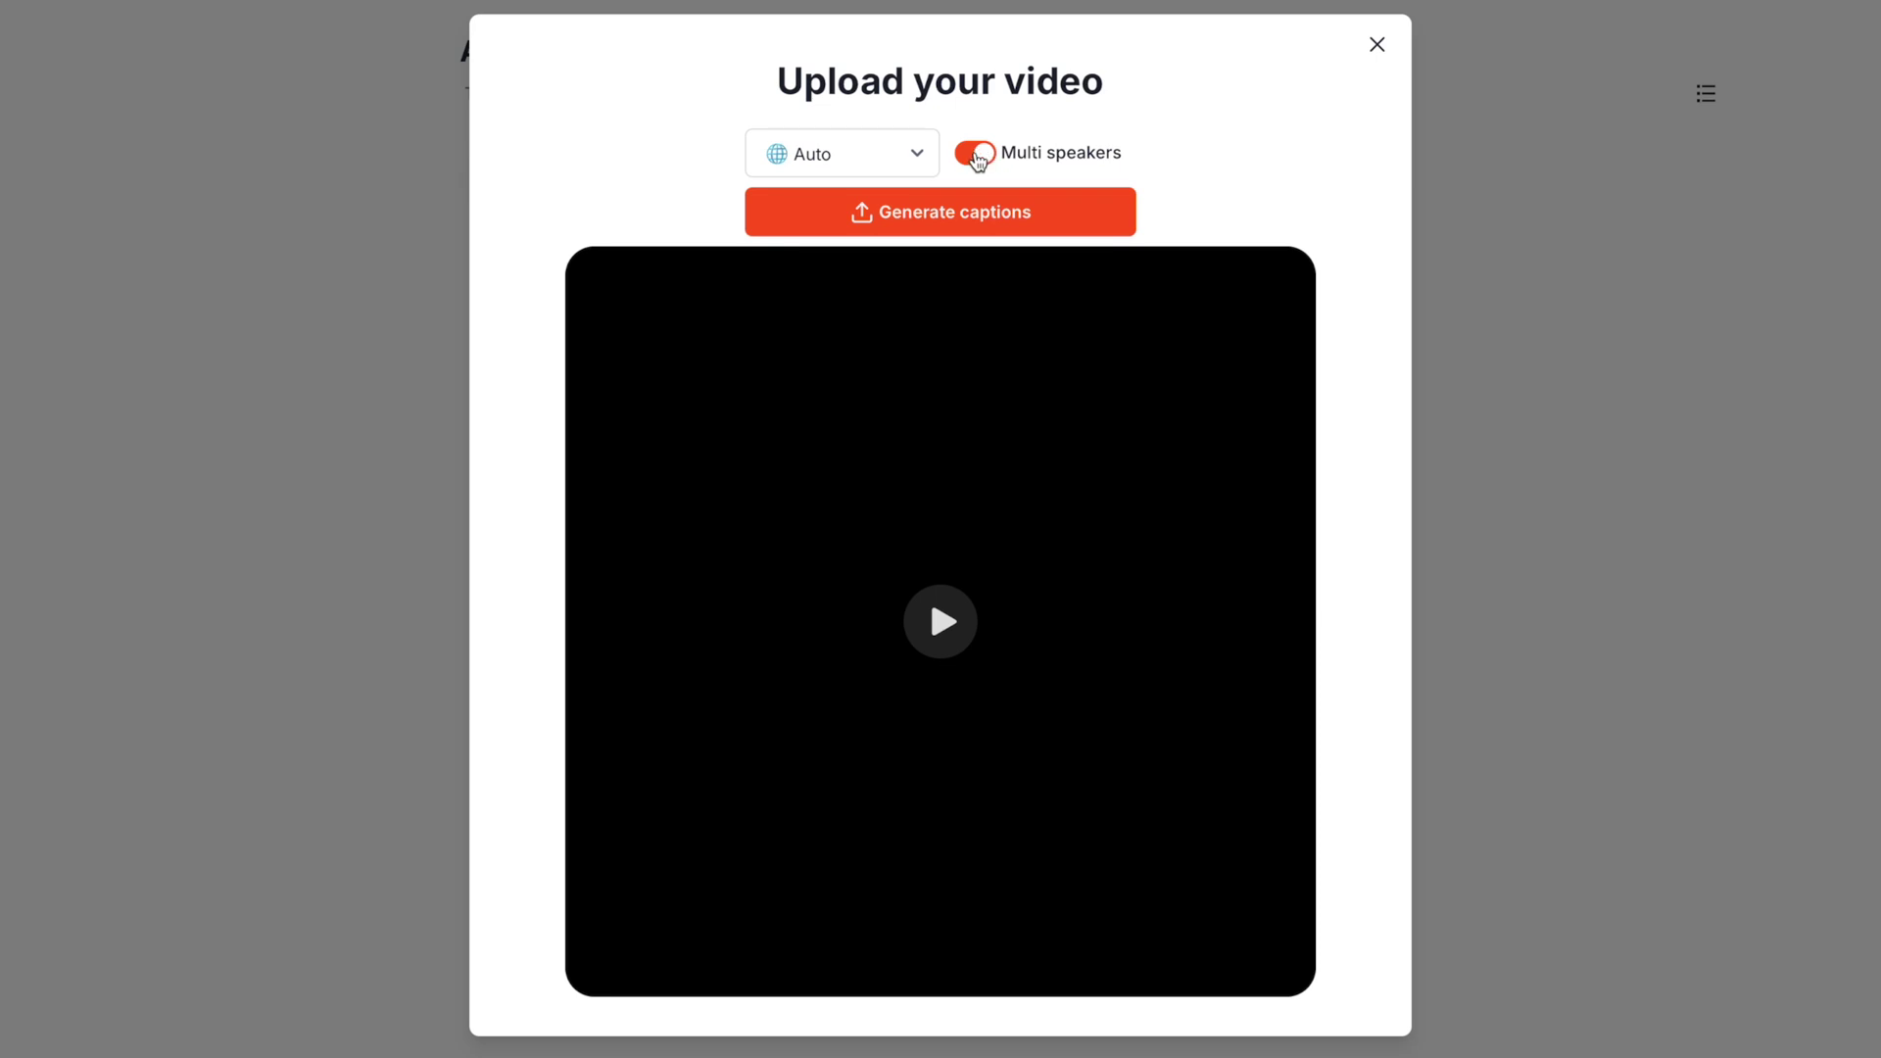
pyautogui.click(911, 155)
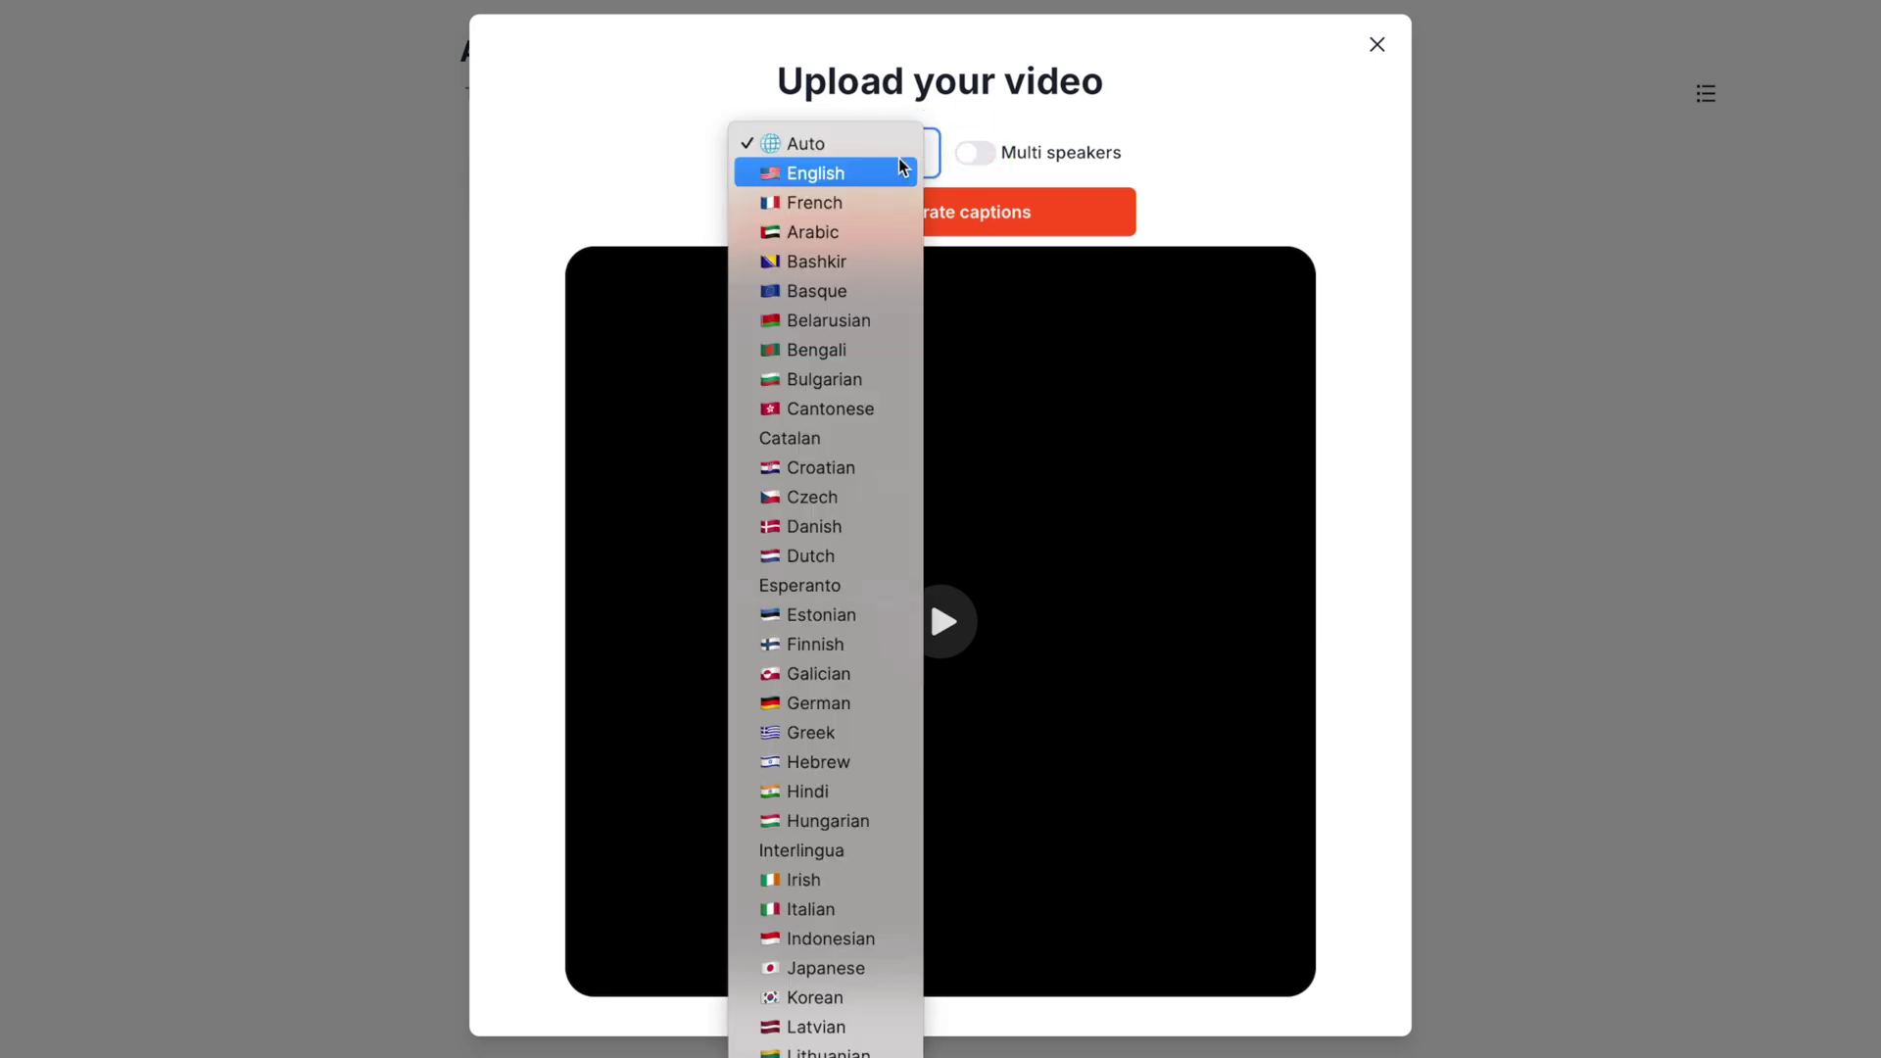
pyautogui.click(895, 170)
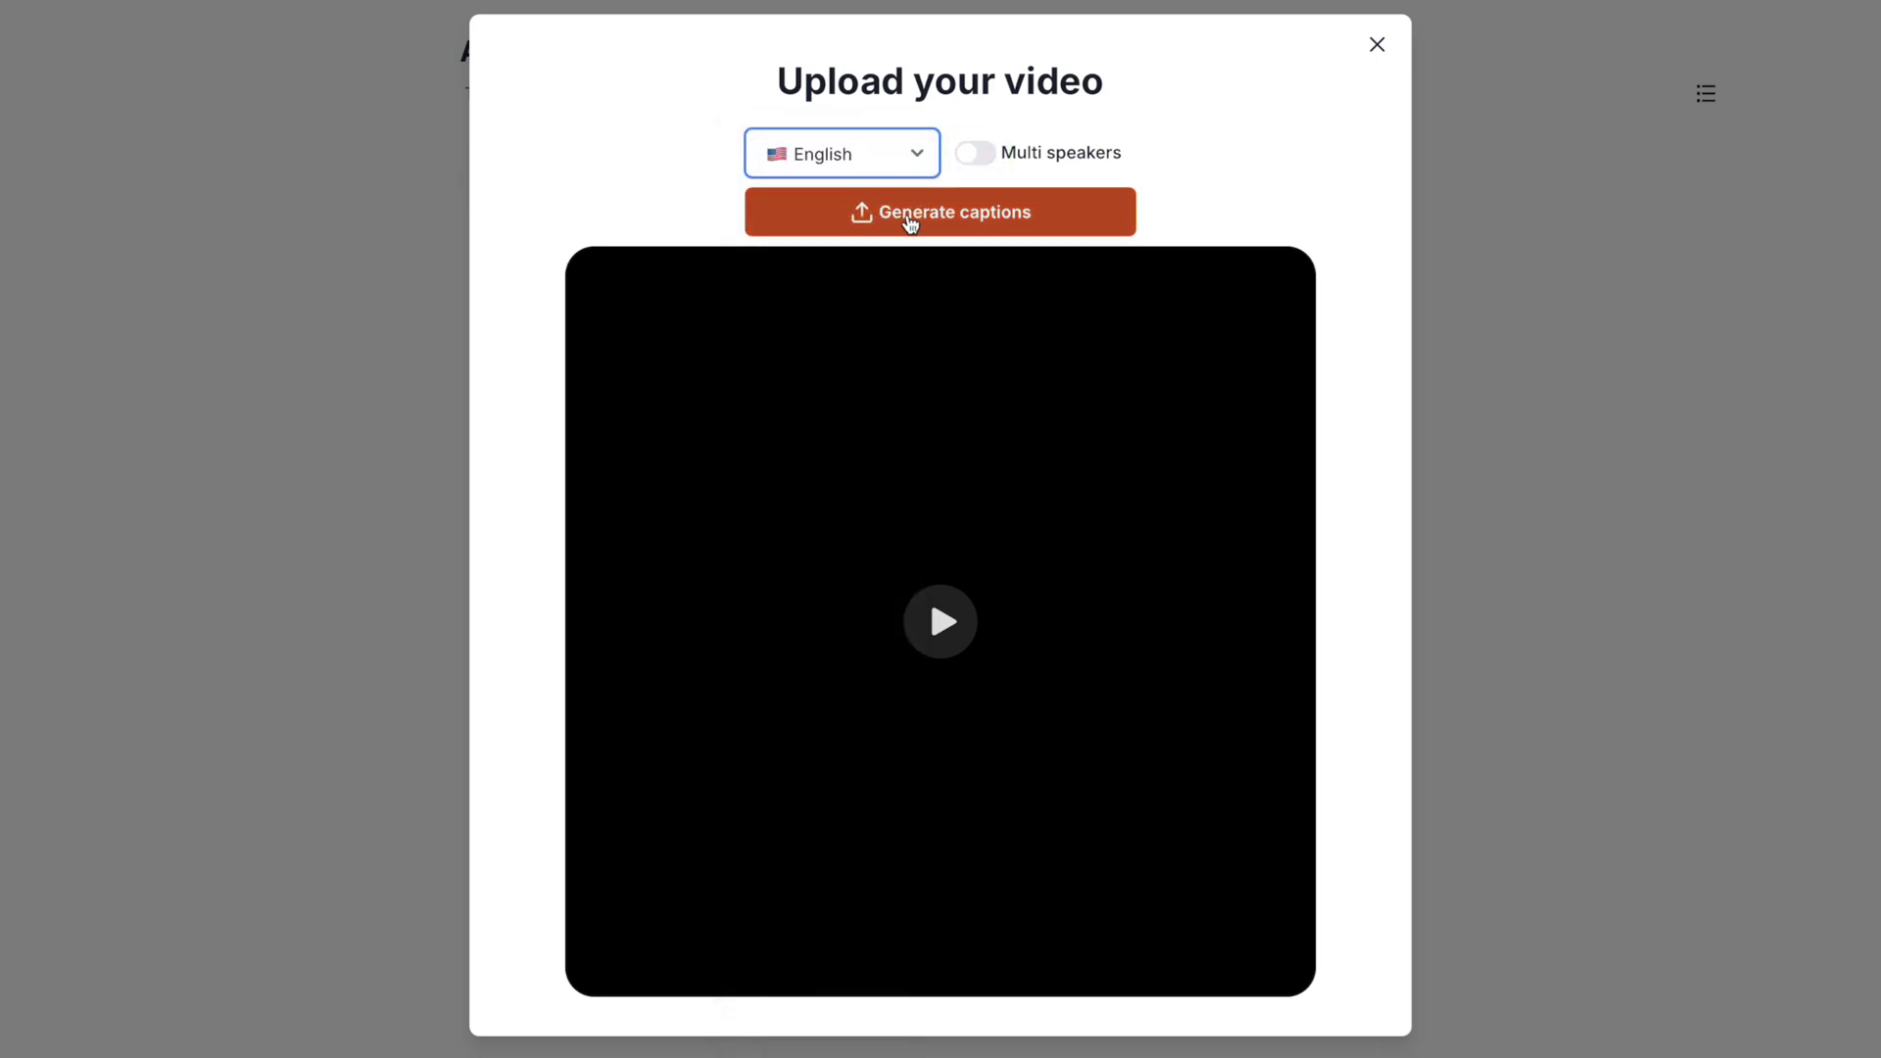
pyautogui.click(909, 215)
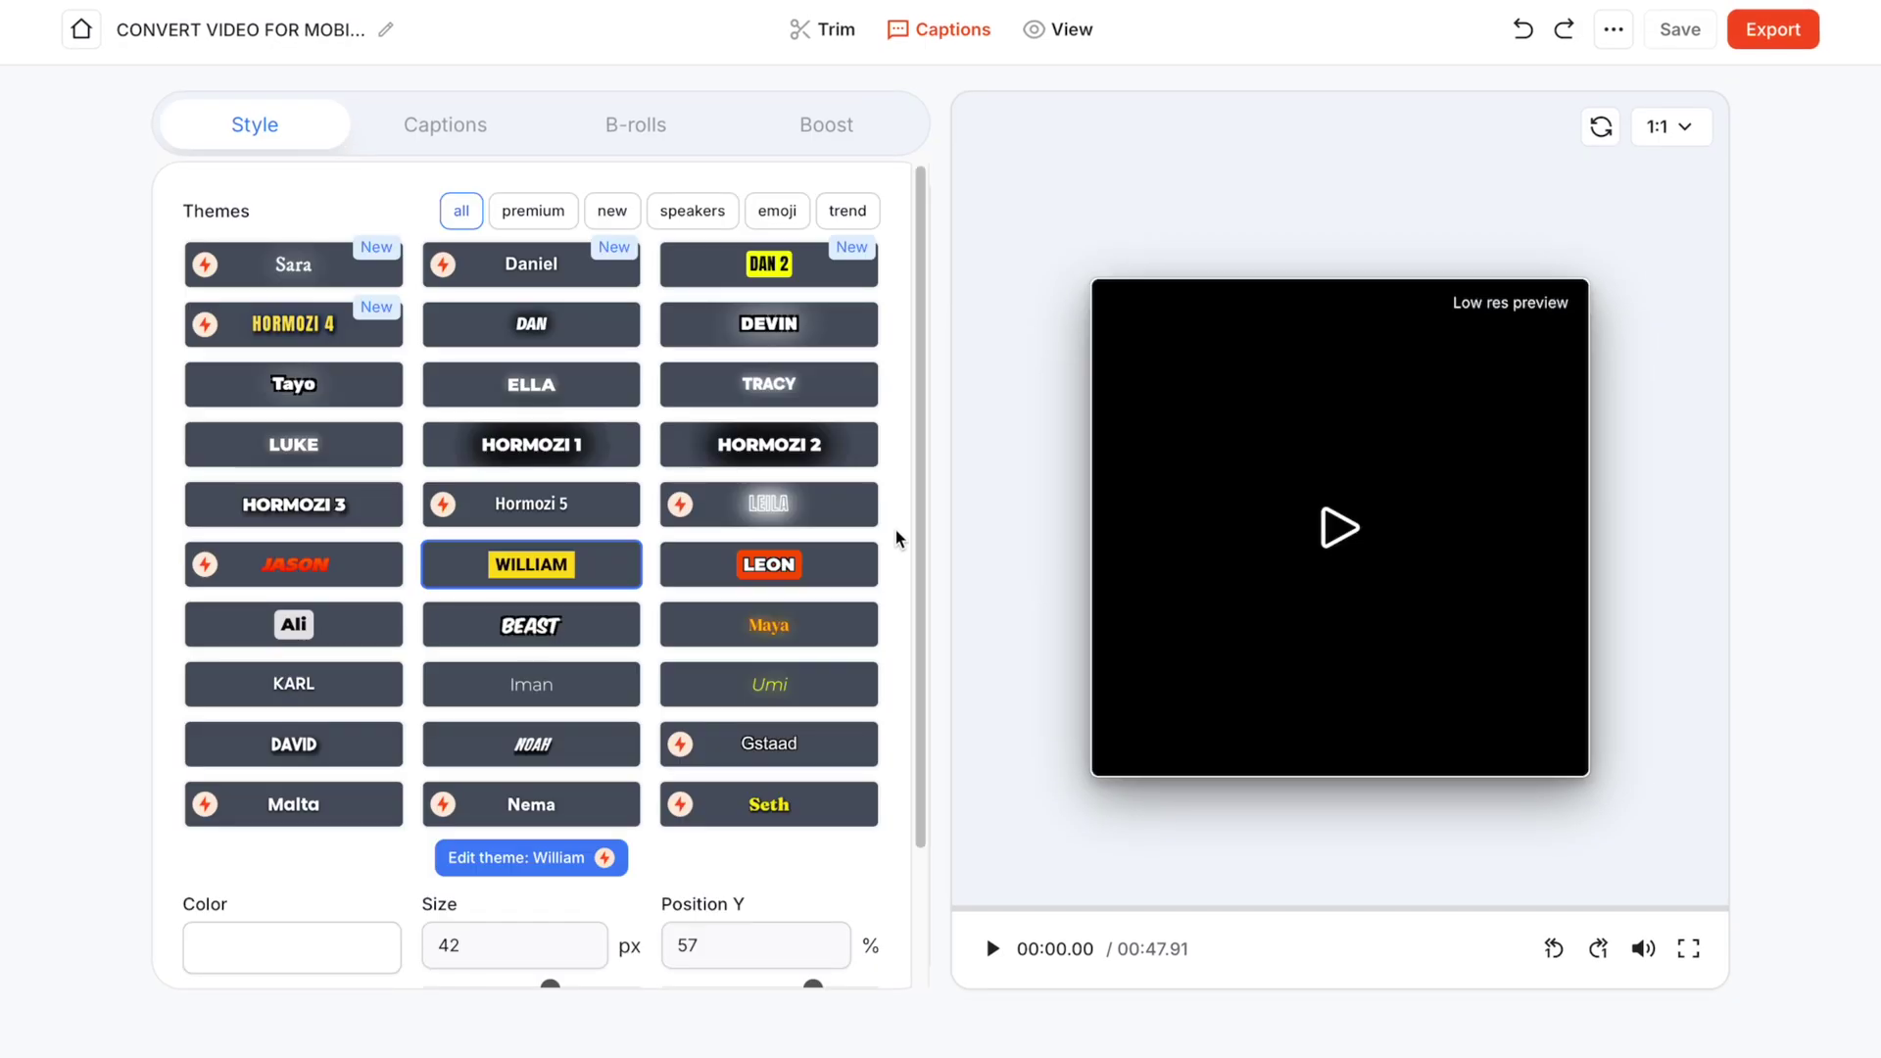
# Step: Apply the Hormozi 1 caption theme after trying Jason, Ali and BEAST
pyautogui.click(1335, 533)
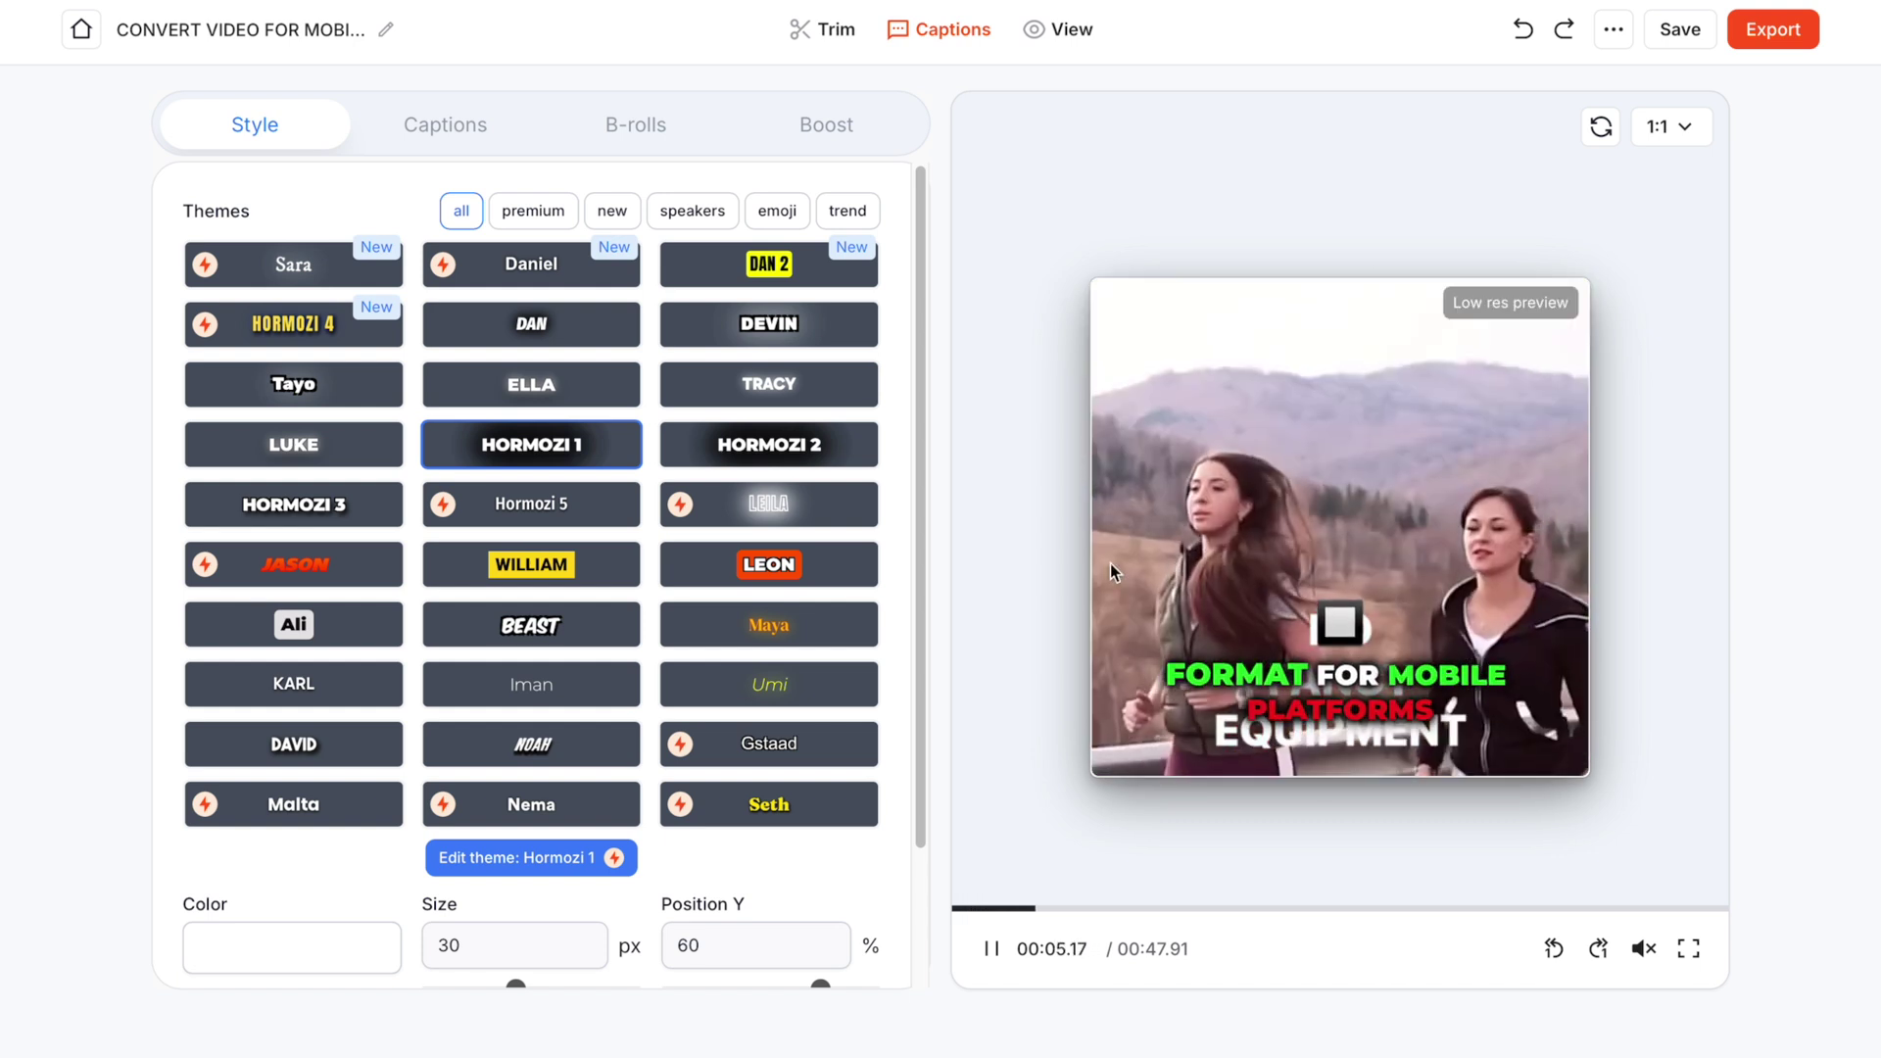
pyautogui.click(361, 584)
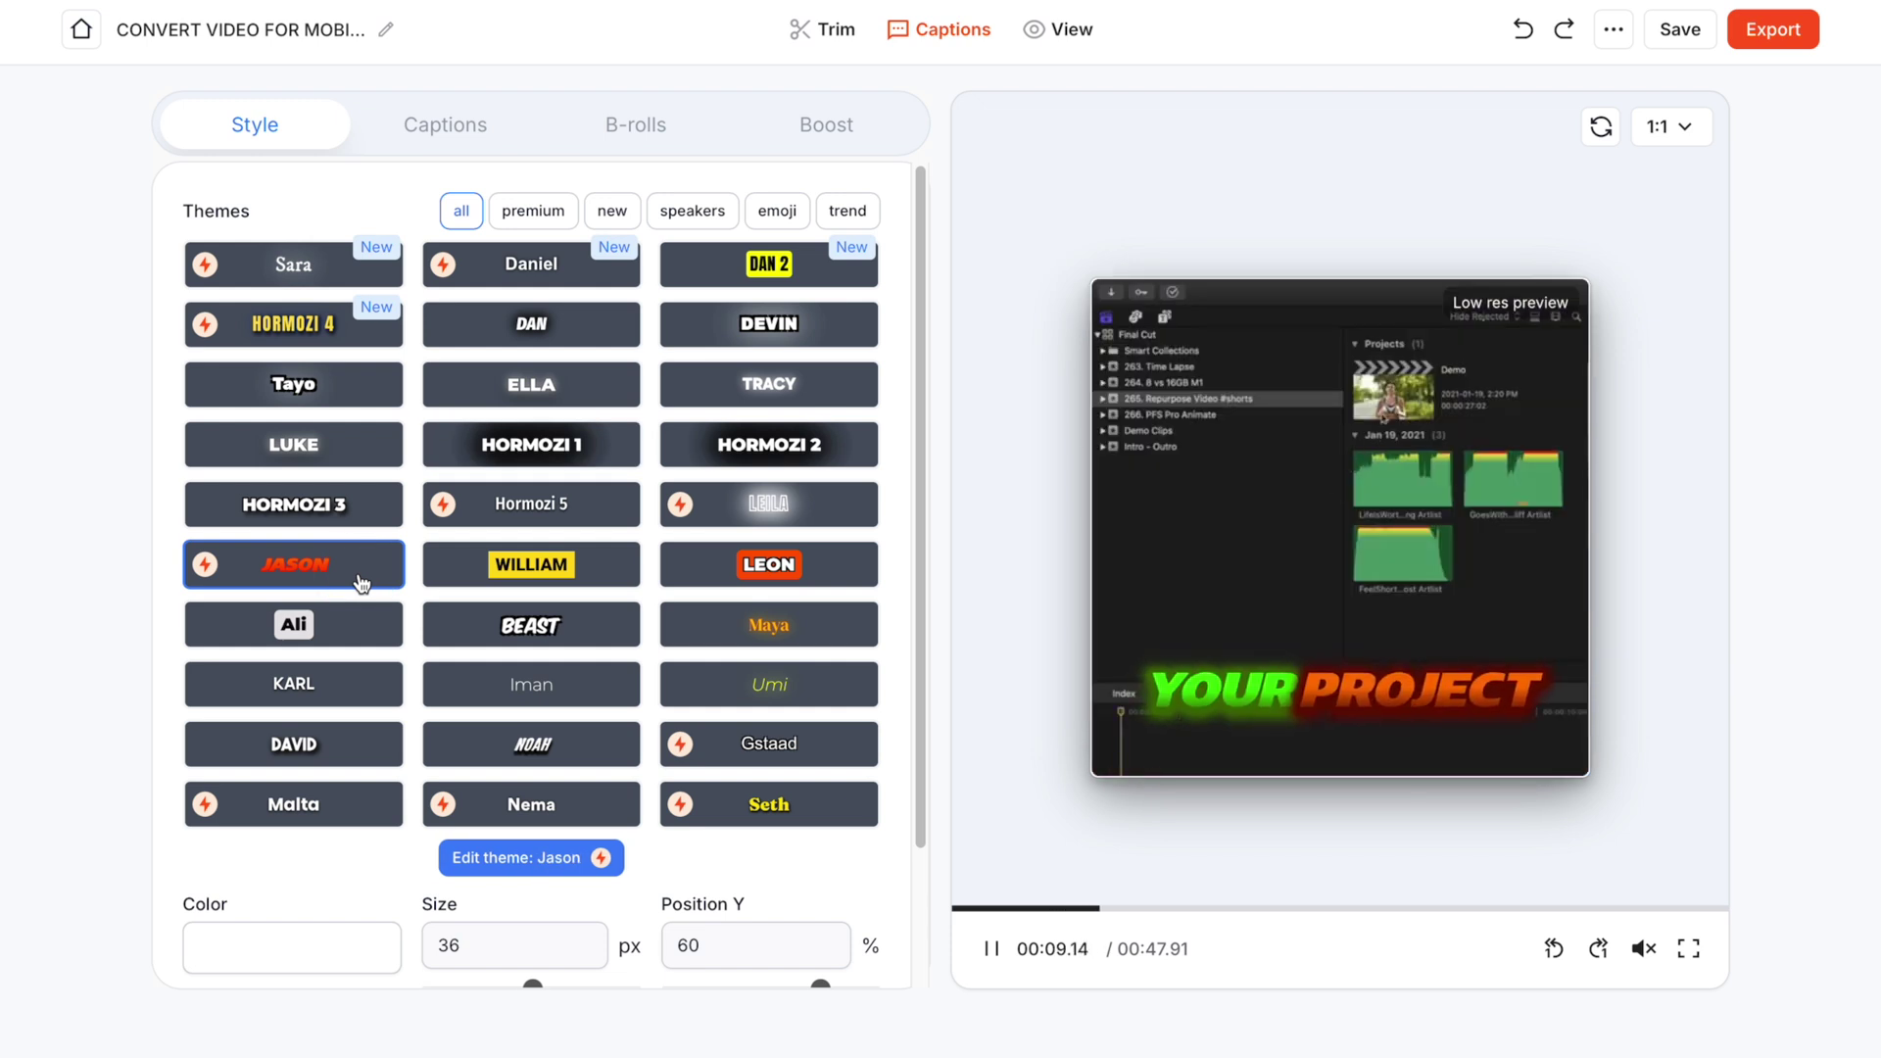
pyautogui.click(336, 627)
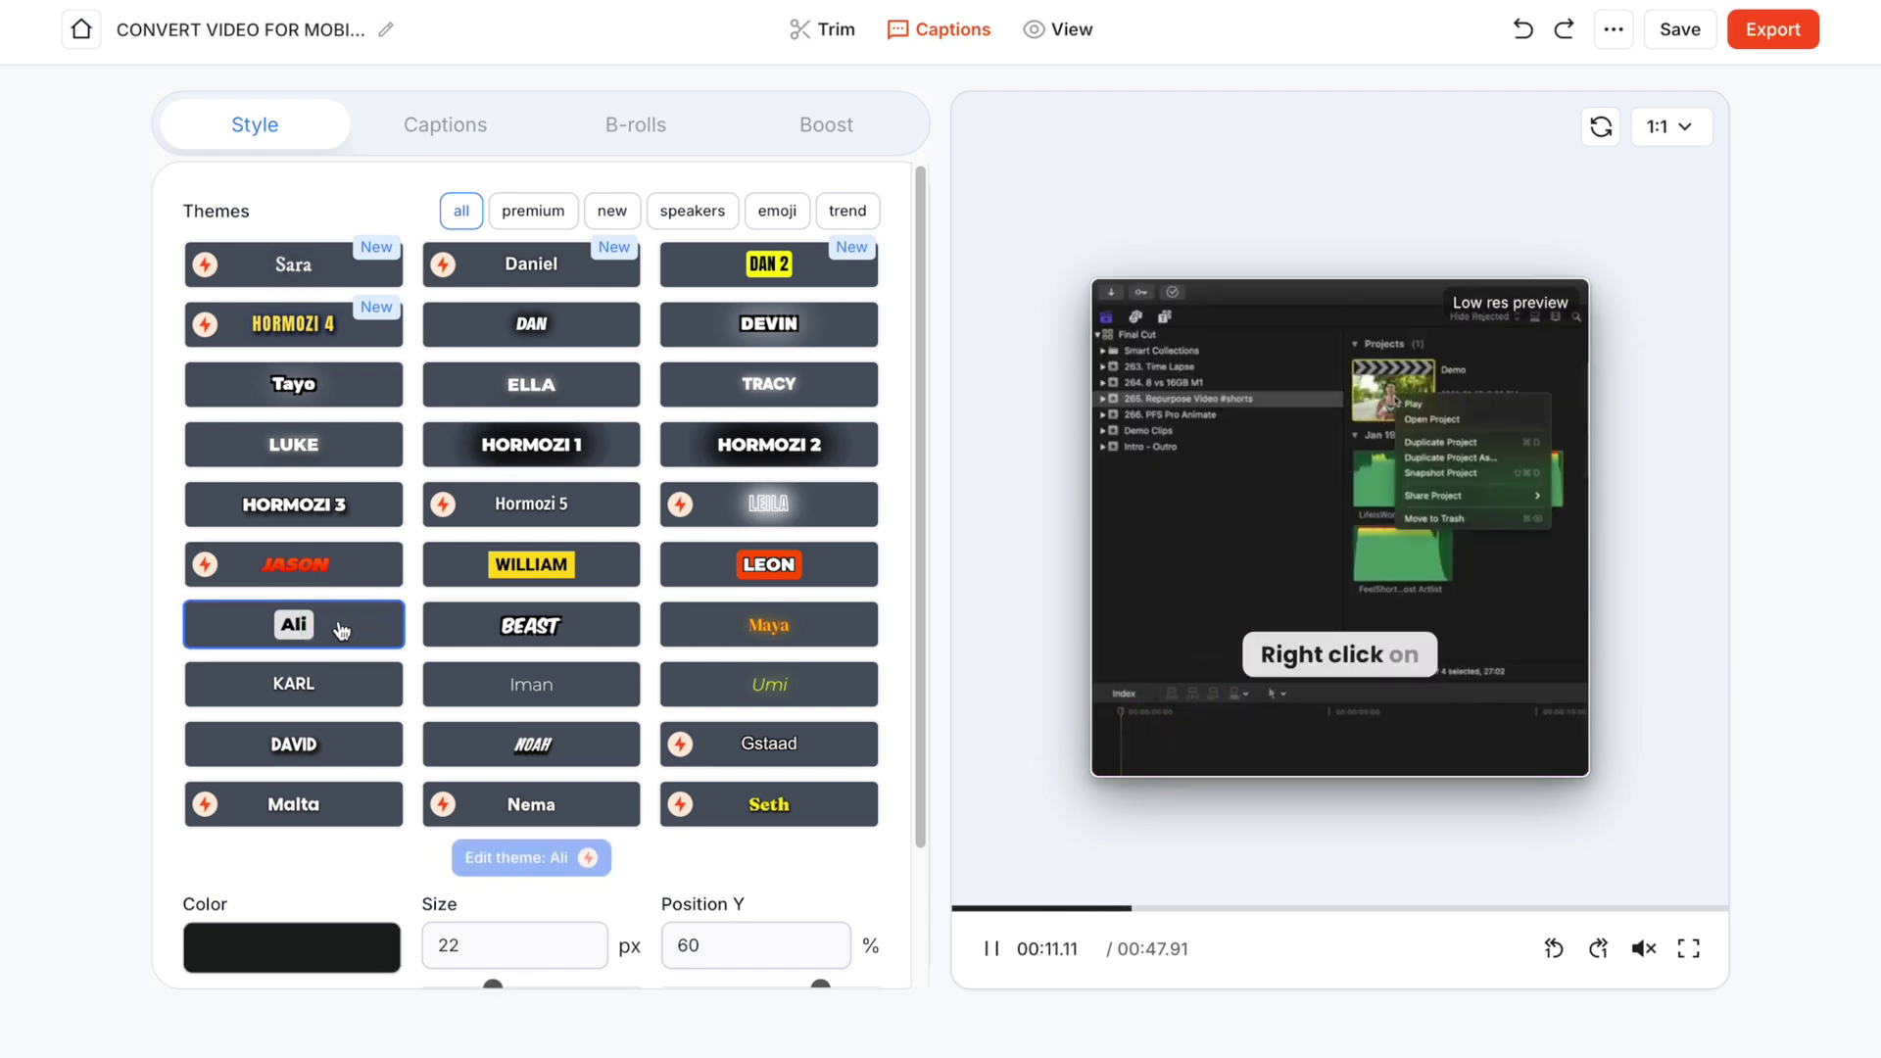
pyautogui.click(478, 625)
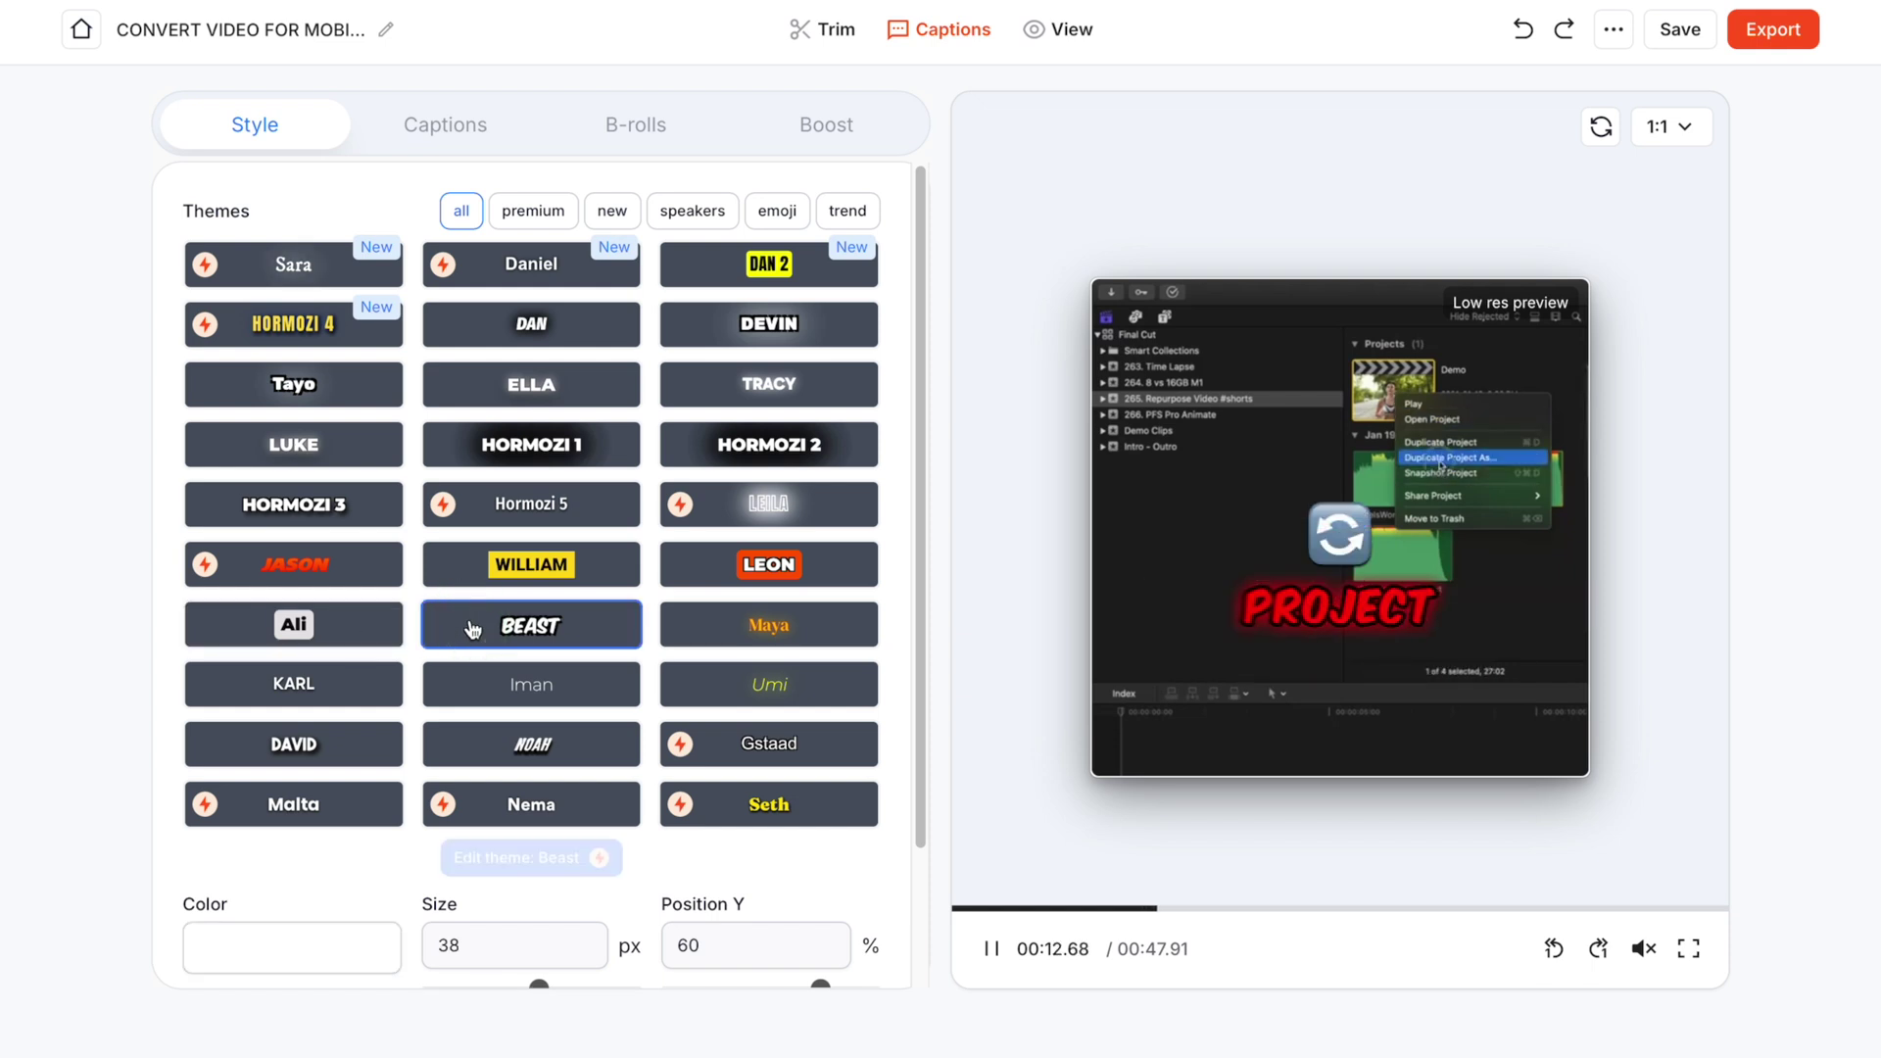
pyautogui.click(538, 459)
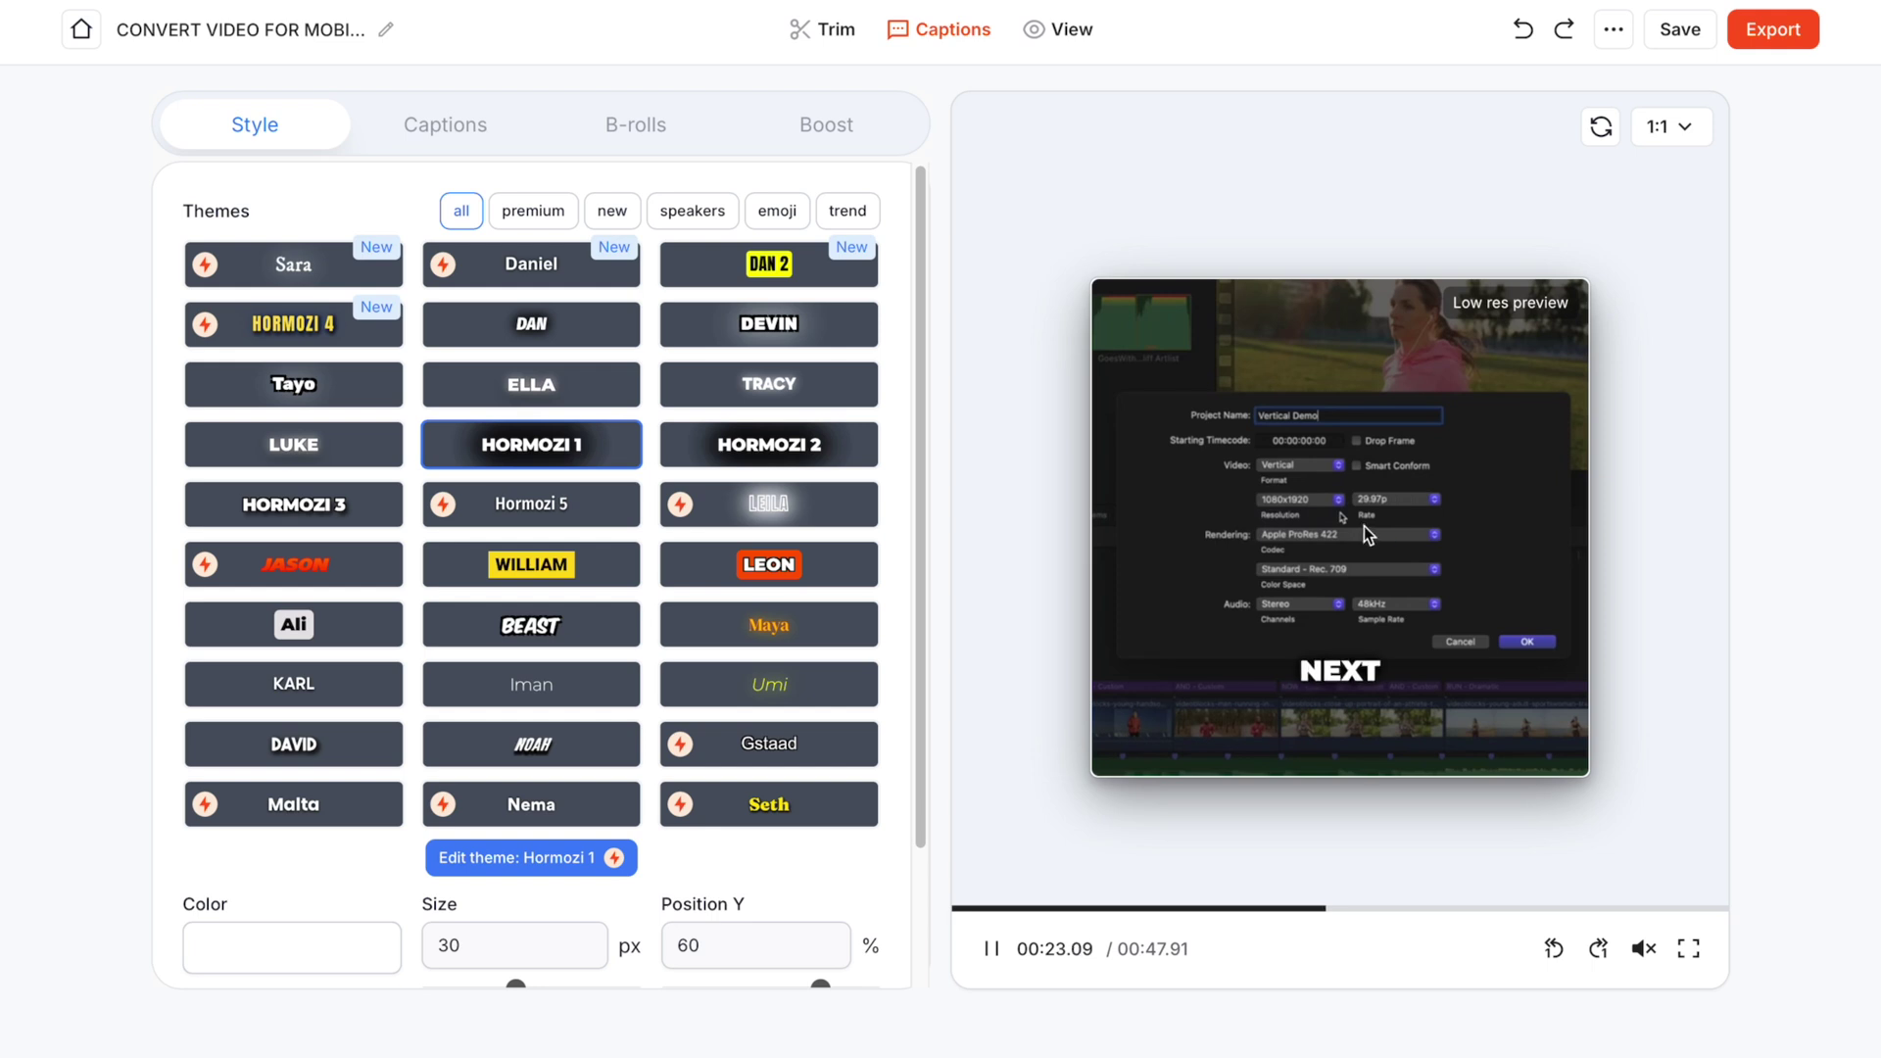
pyautogui.click(1347, 563)
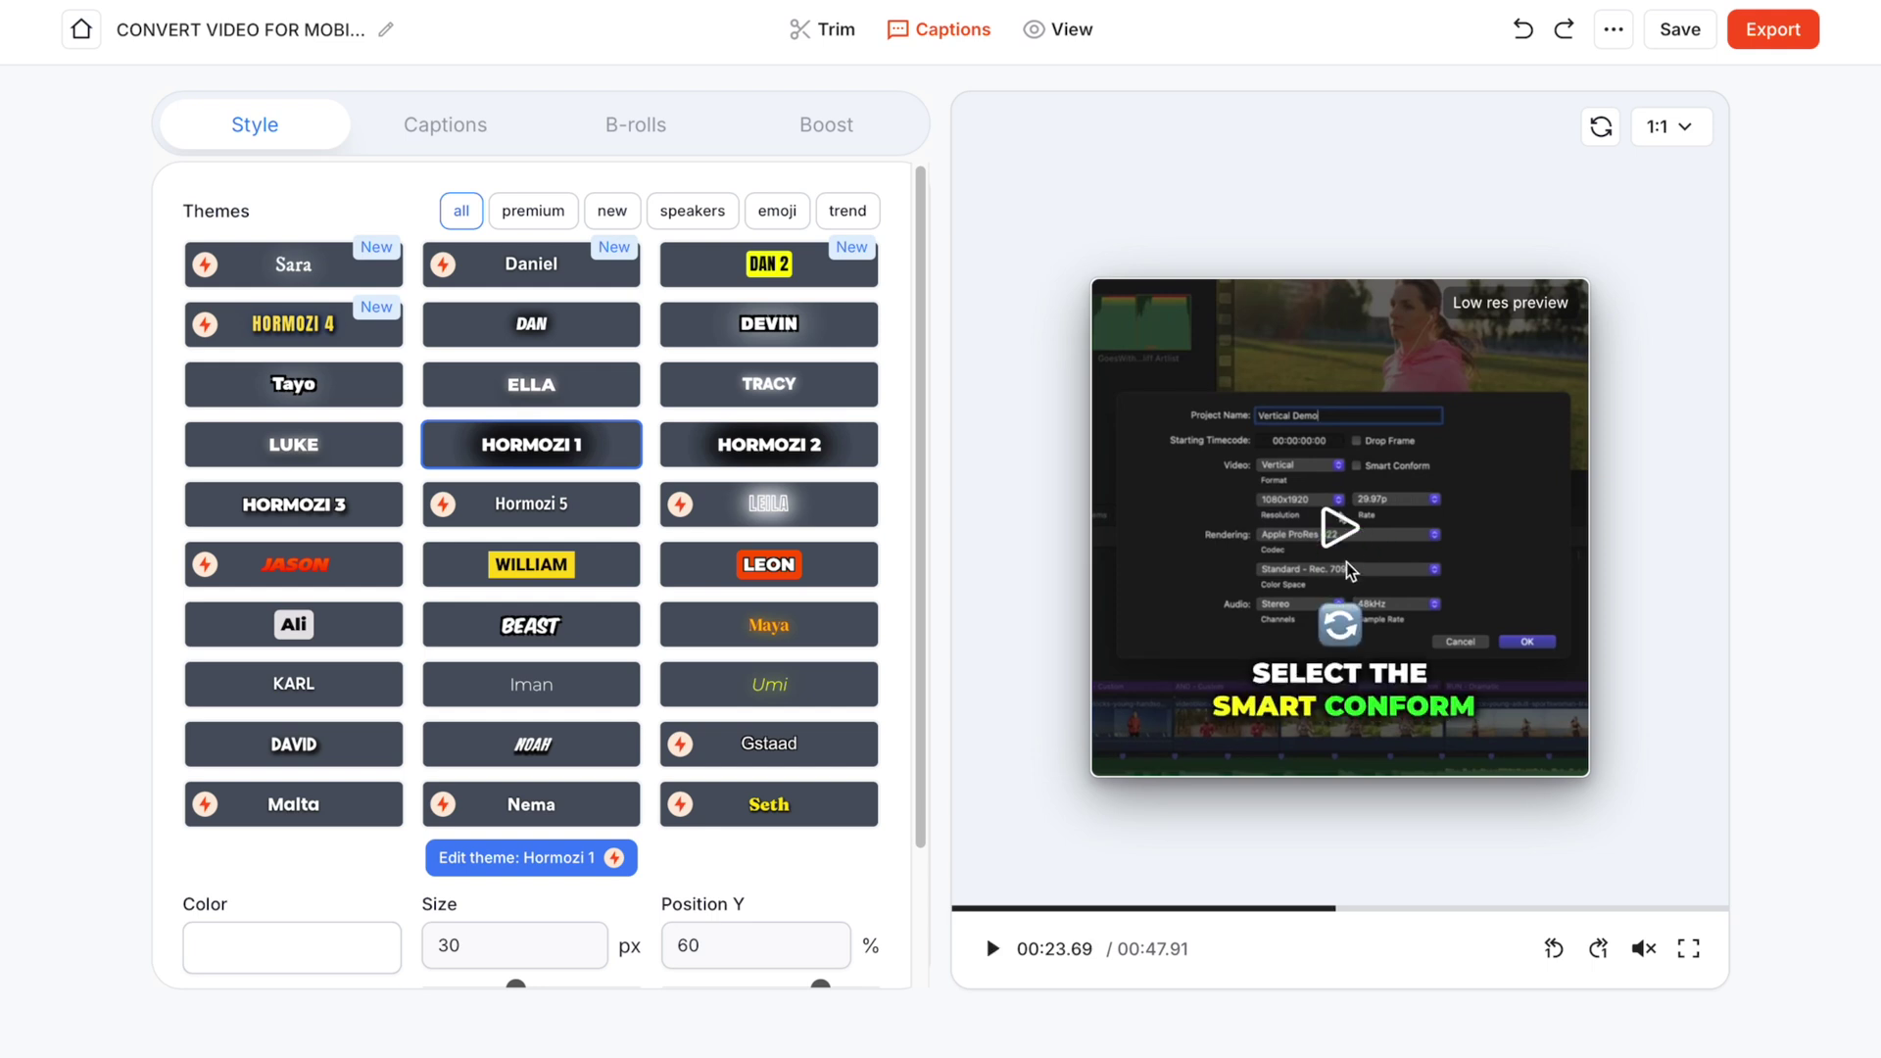
pyautogui.scroll(-1, 842, 644)
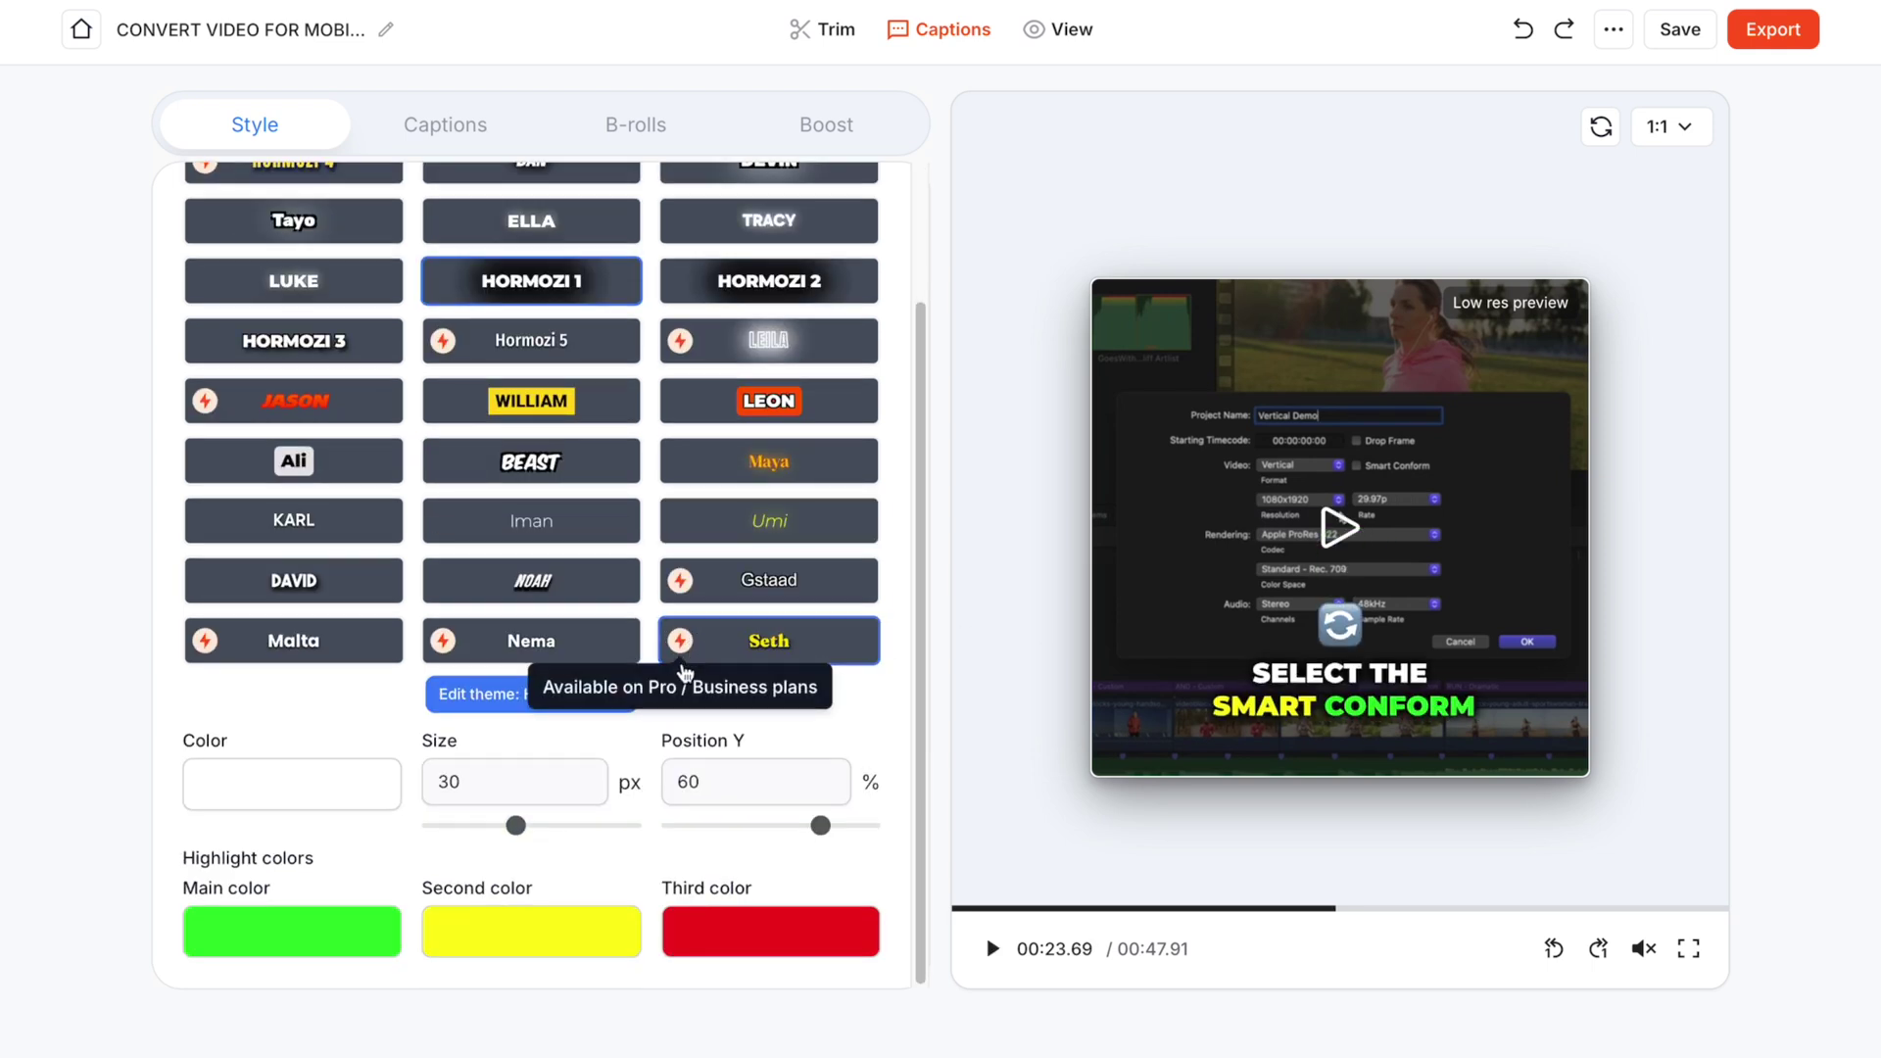
# Step: Set caption colour FFB575, size 35, position 56% and an orange-red third highlight
pyautogui.click(367, 799)
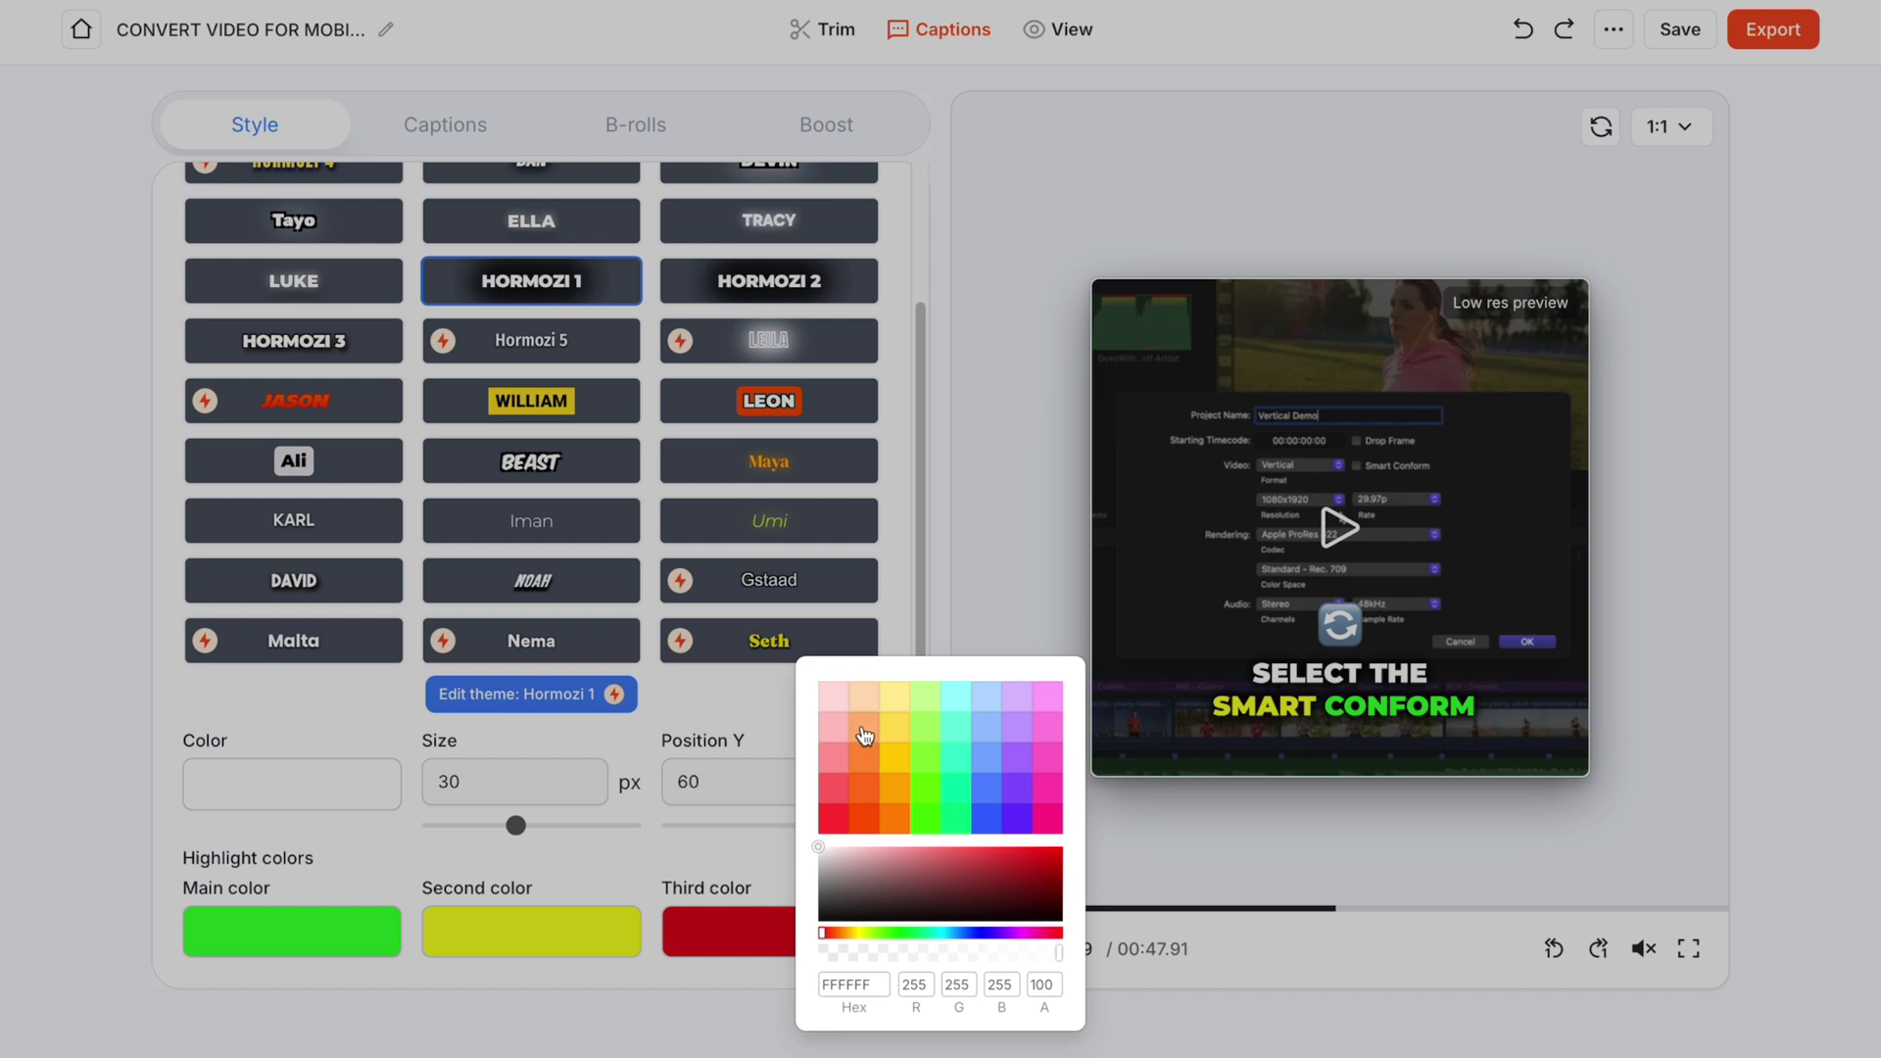
pyautogui.click(864, 735)
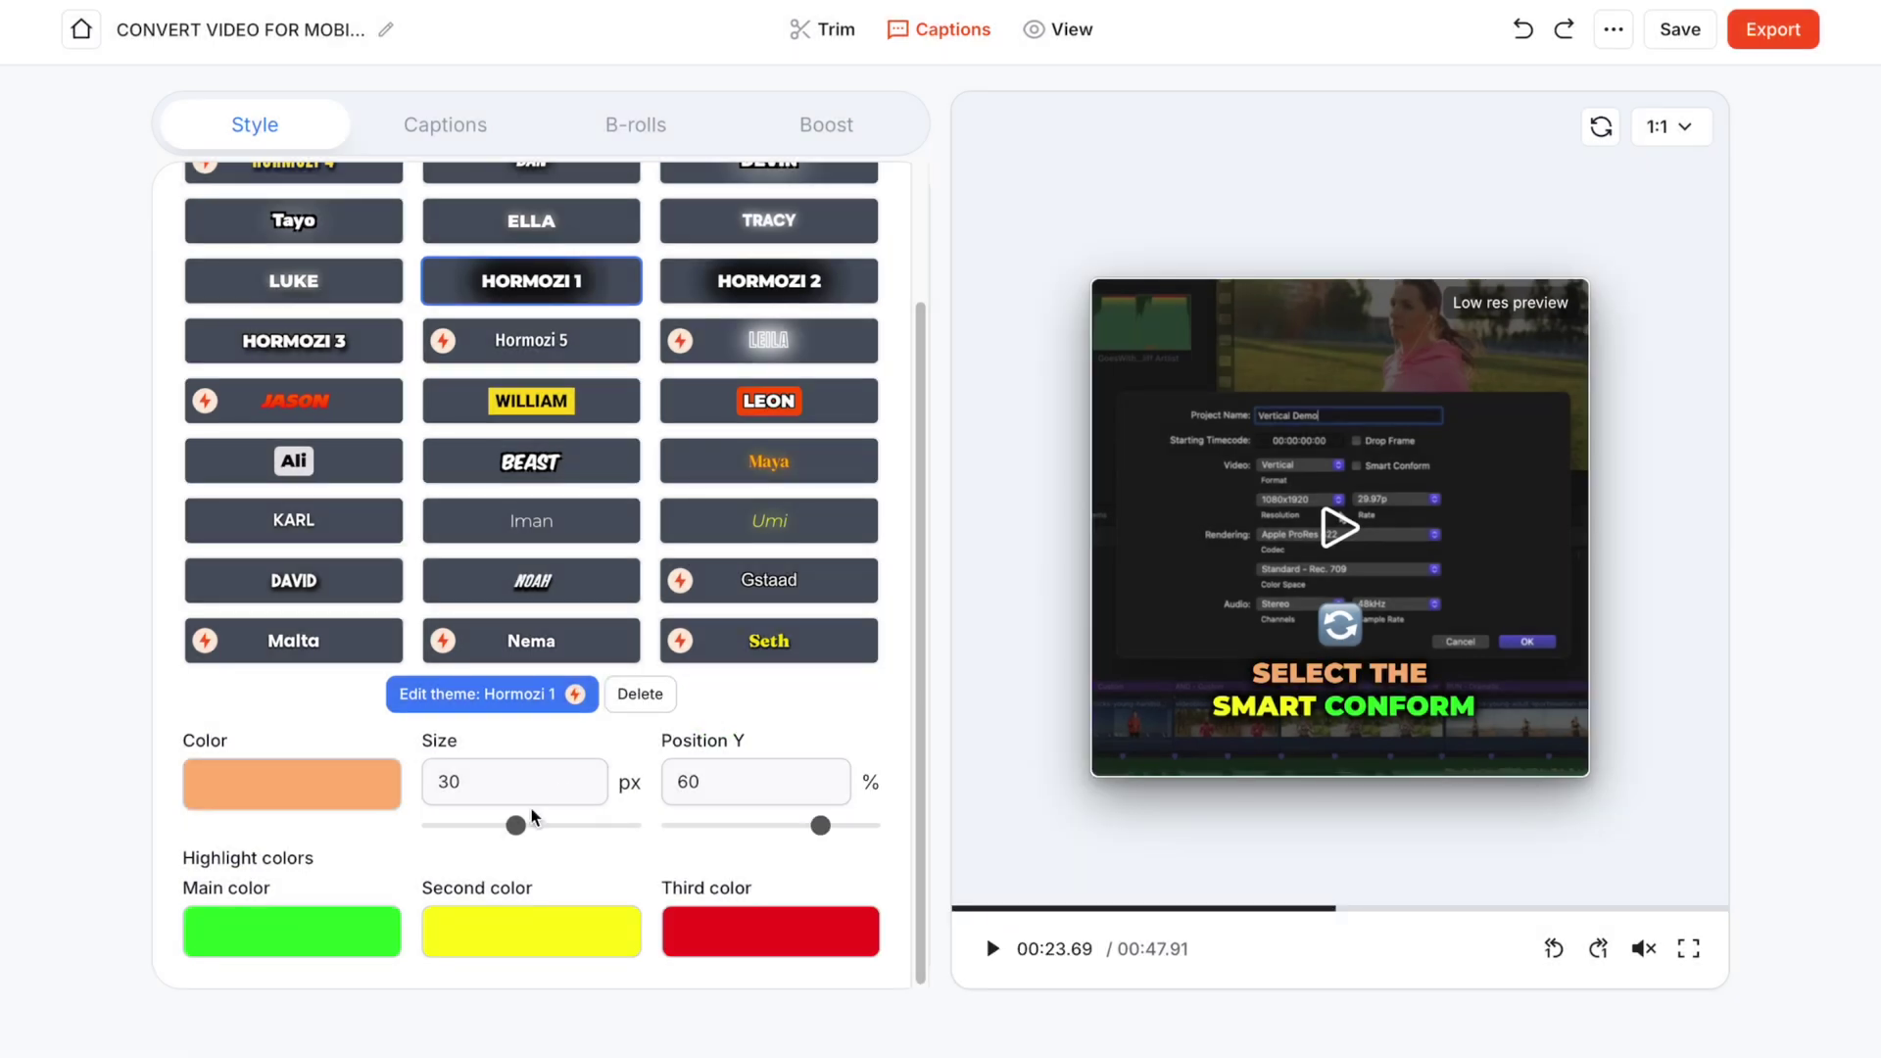
pyautogui.moveTo(517, 825); pyautogui.dragTo(532, 825)
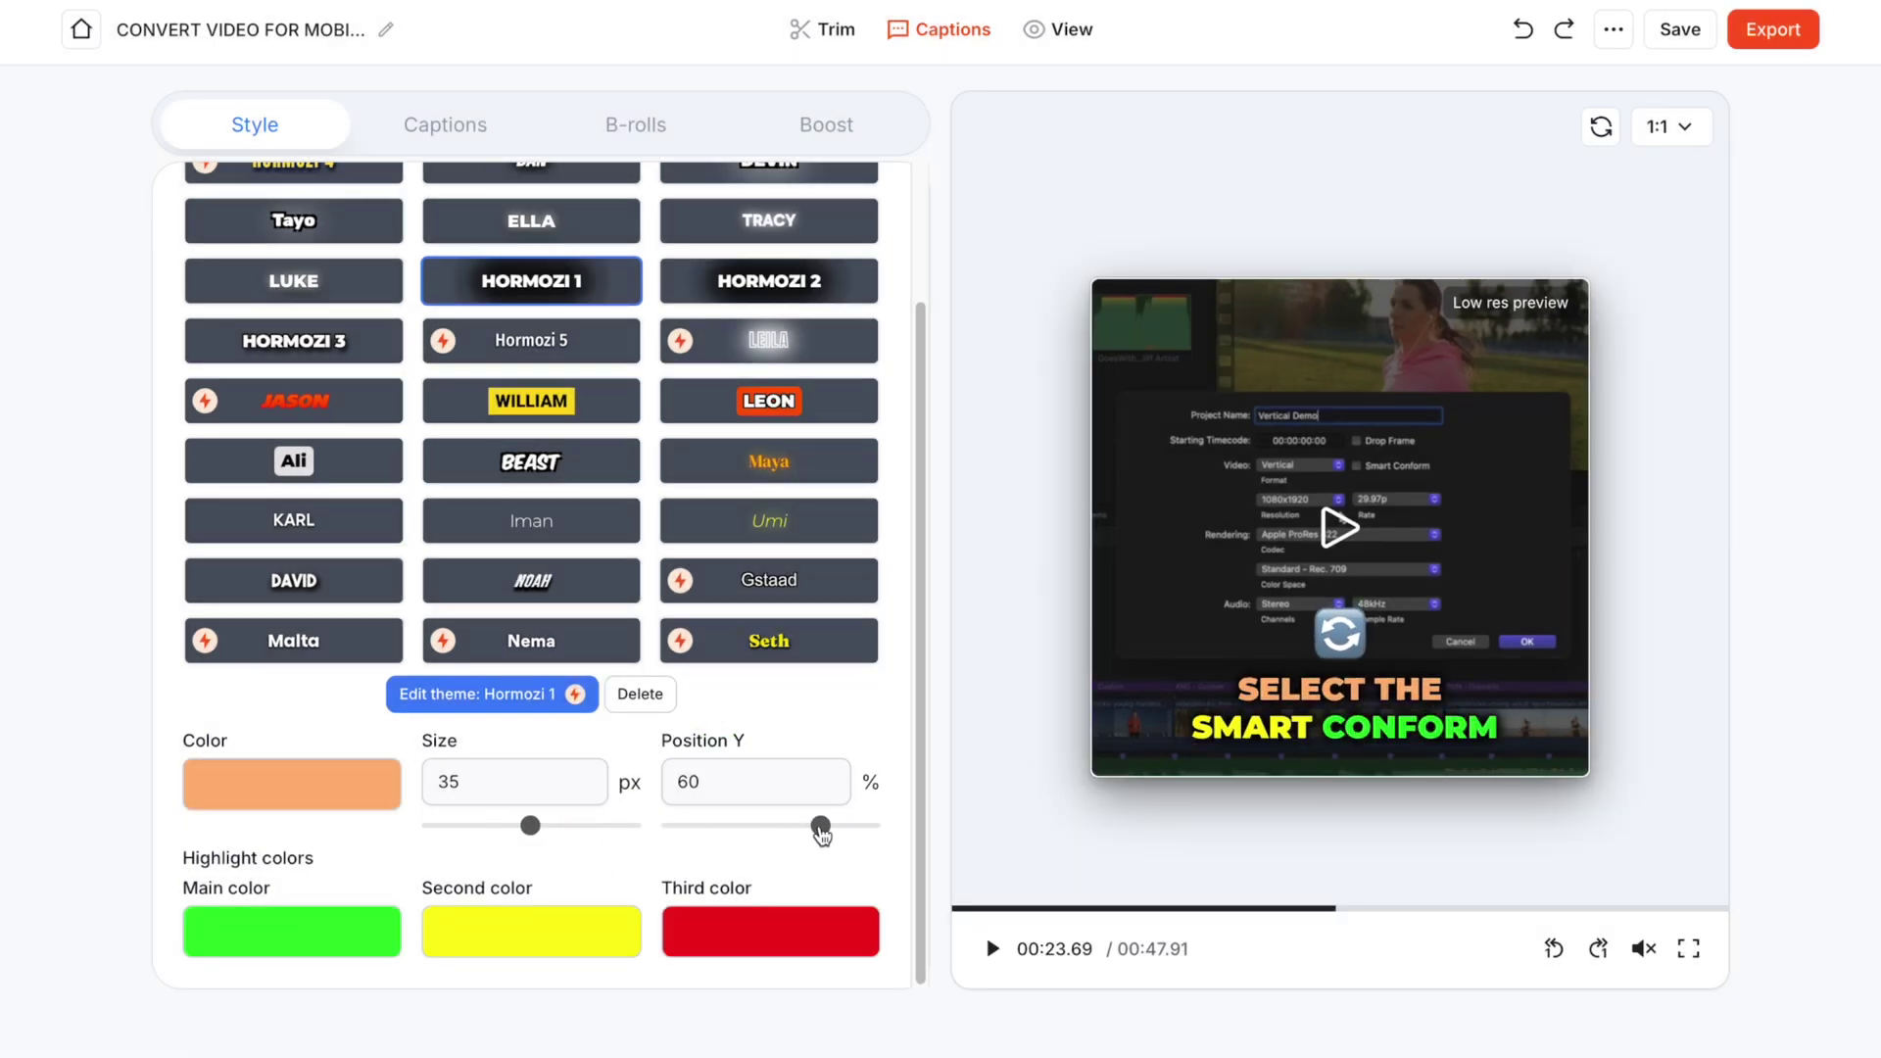
pyautogui.moveTo(821, 833); pyautogui.dragTo(768, 835)
pyautogui.click(682, 930)
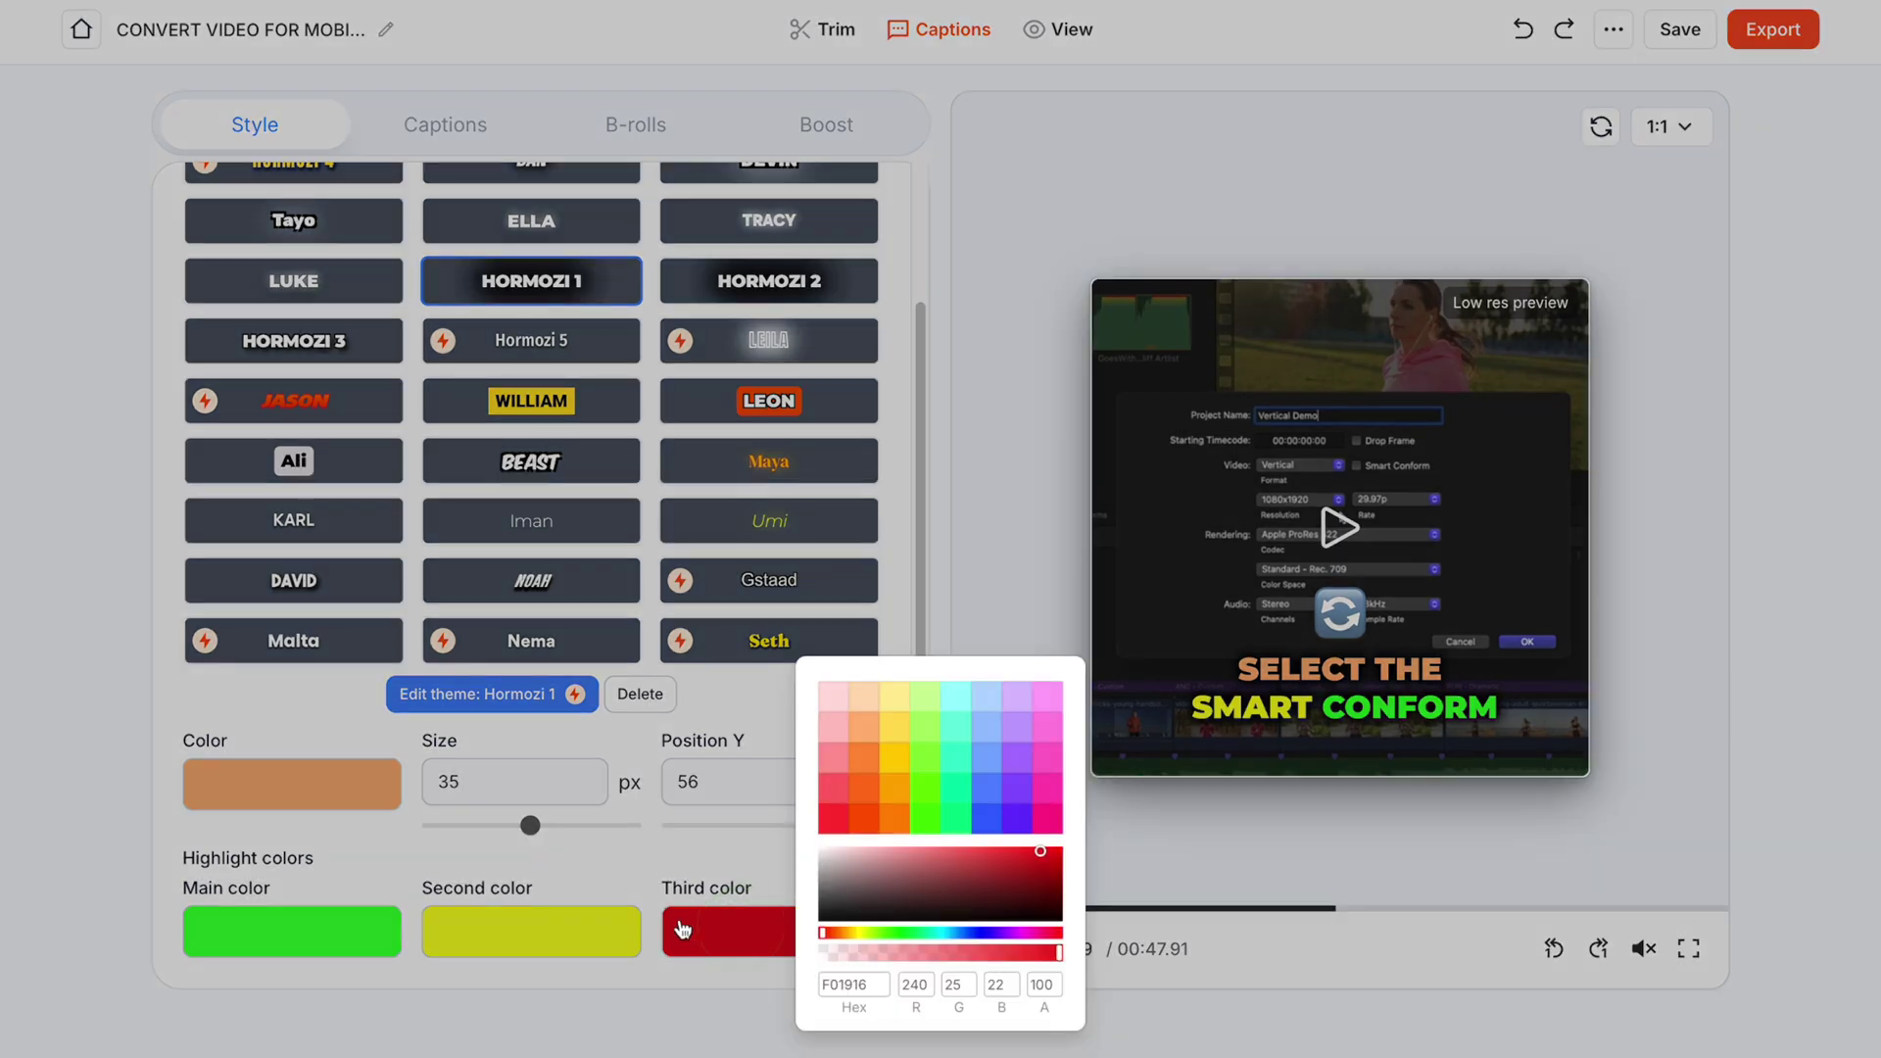
pyautogui.click(858, 826)
pyautogui.click(712, 876)
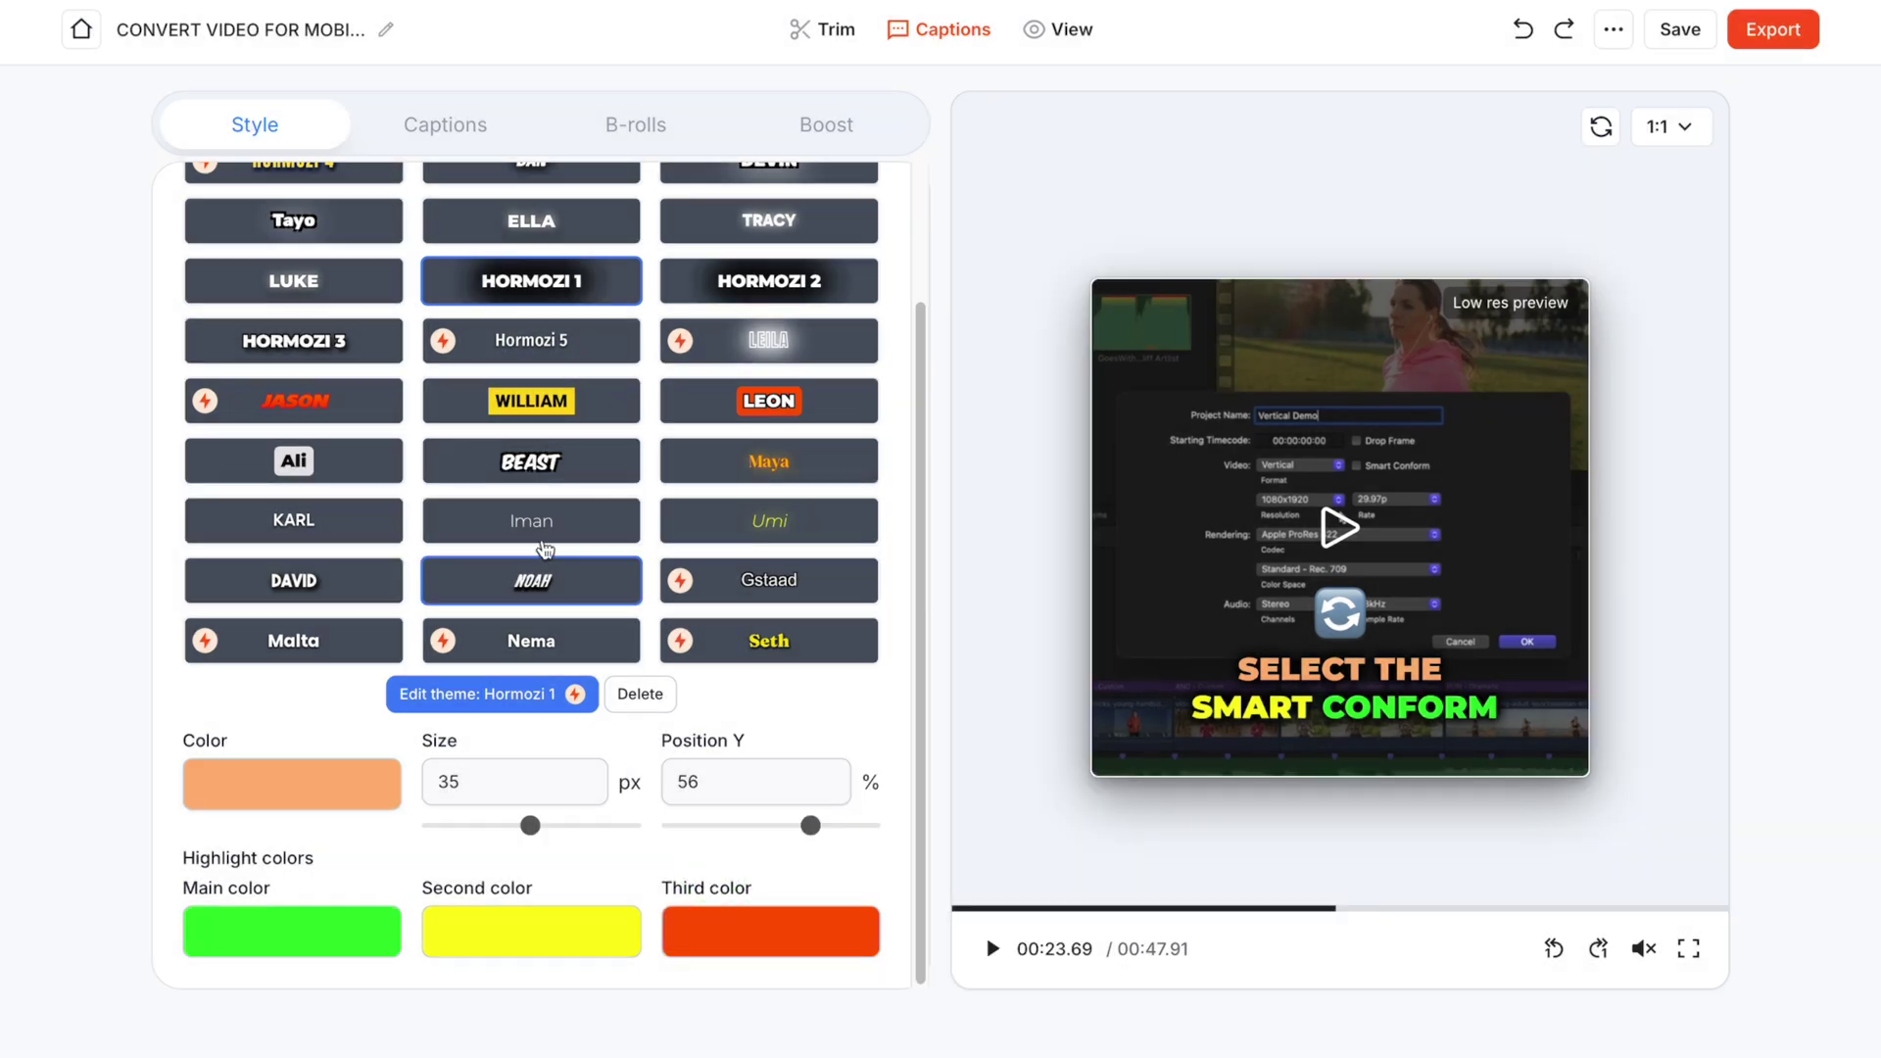
pyautogui.click(455, 137)
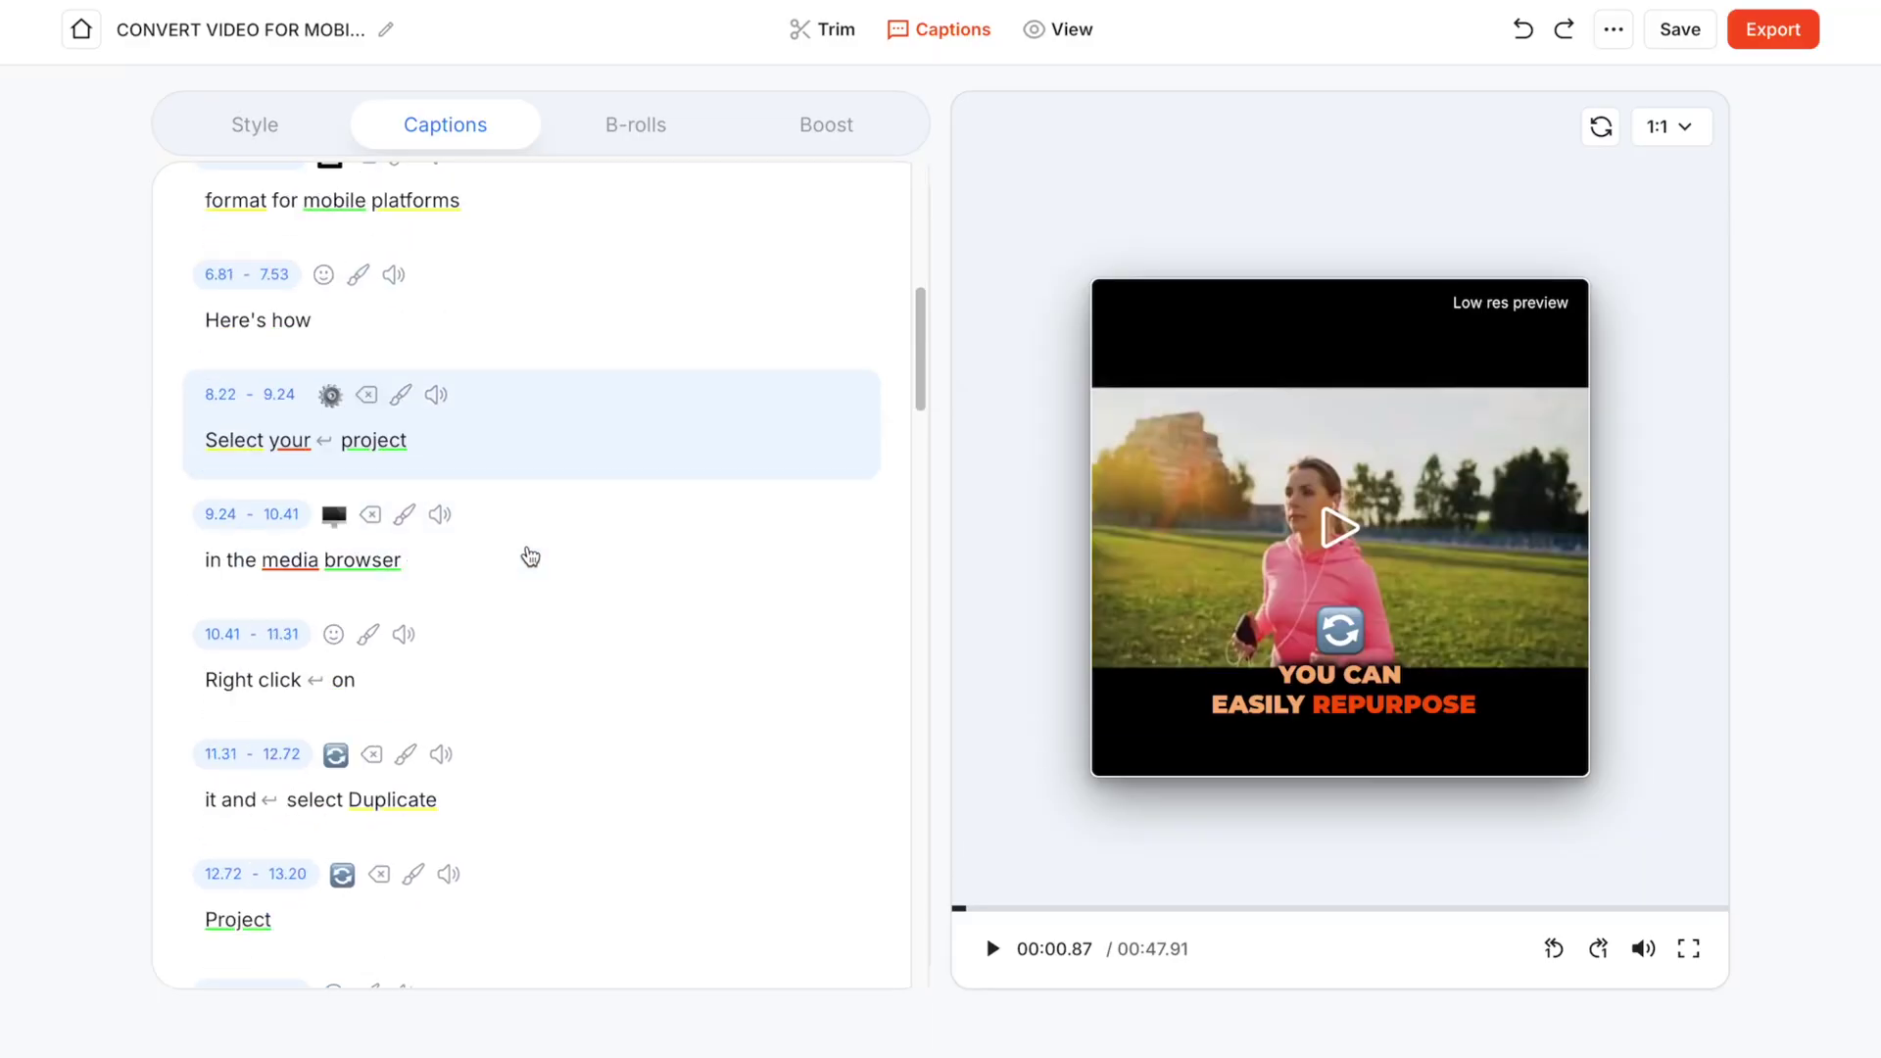
pyautogui.scroll(-3, 529, 553)
# Step: Review the transcript words and bring up emoji choices for the 'Next' caption
pyautogui.click(269, 642)
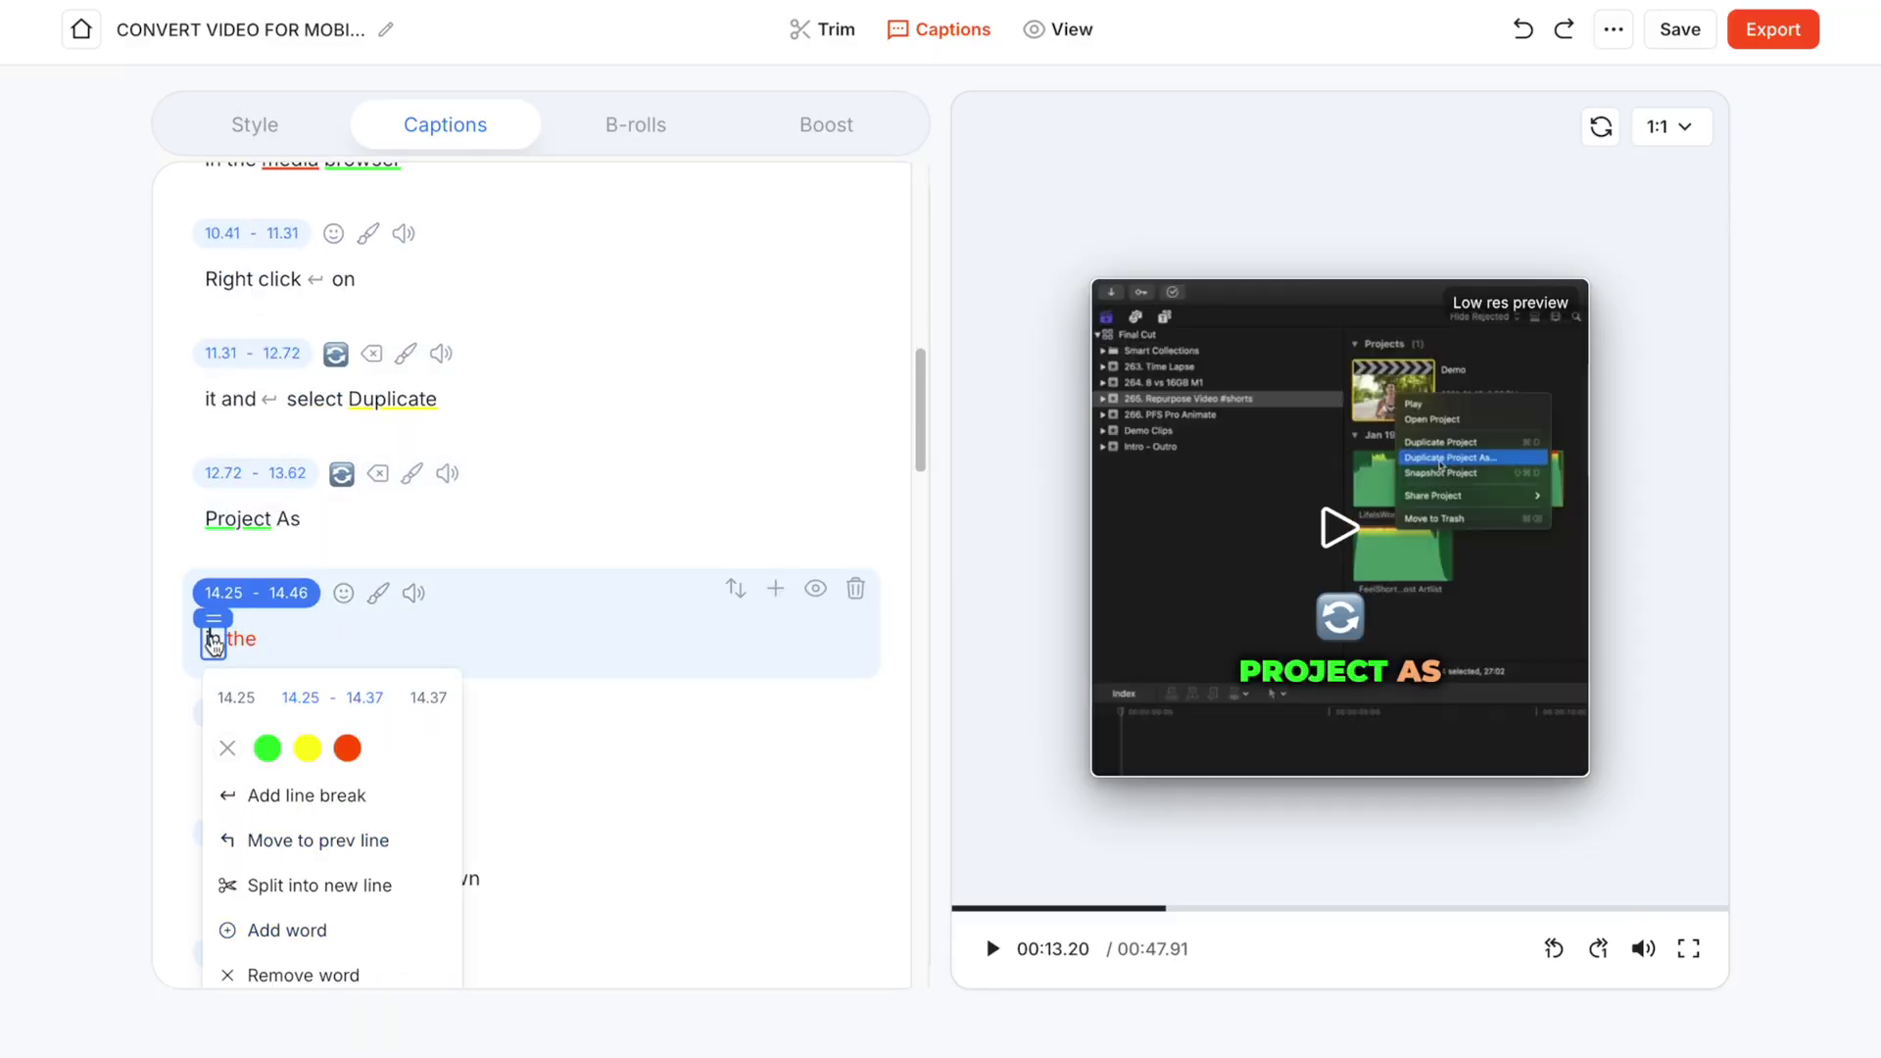
pyautogui.click(279, 651)
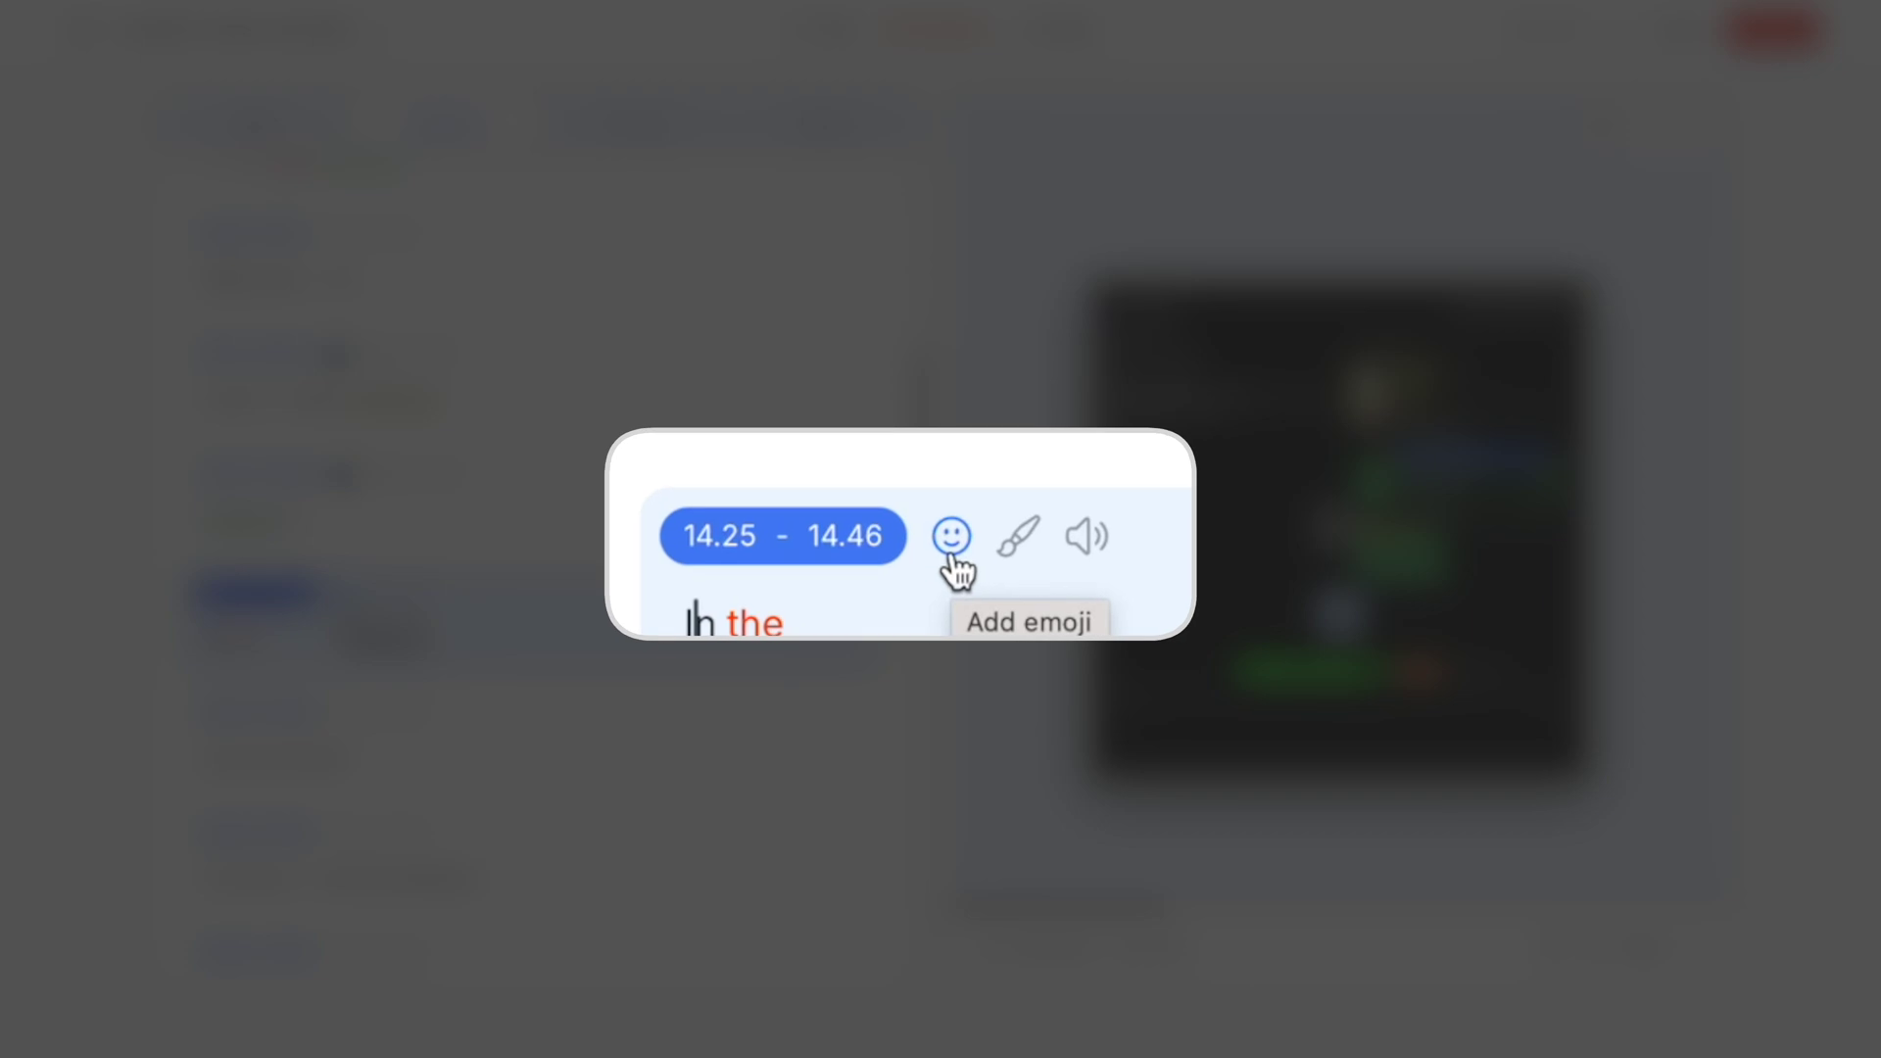
pyautogui.scroll(-5, 345, 605)
pyautogui.scroll(-2, 345, 605)
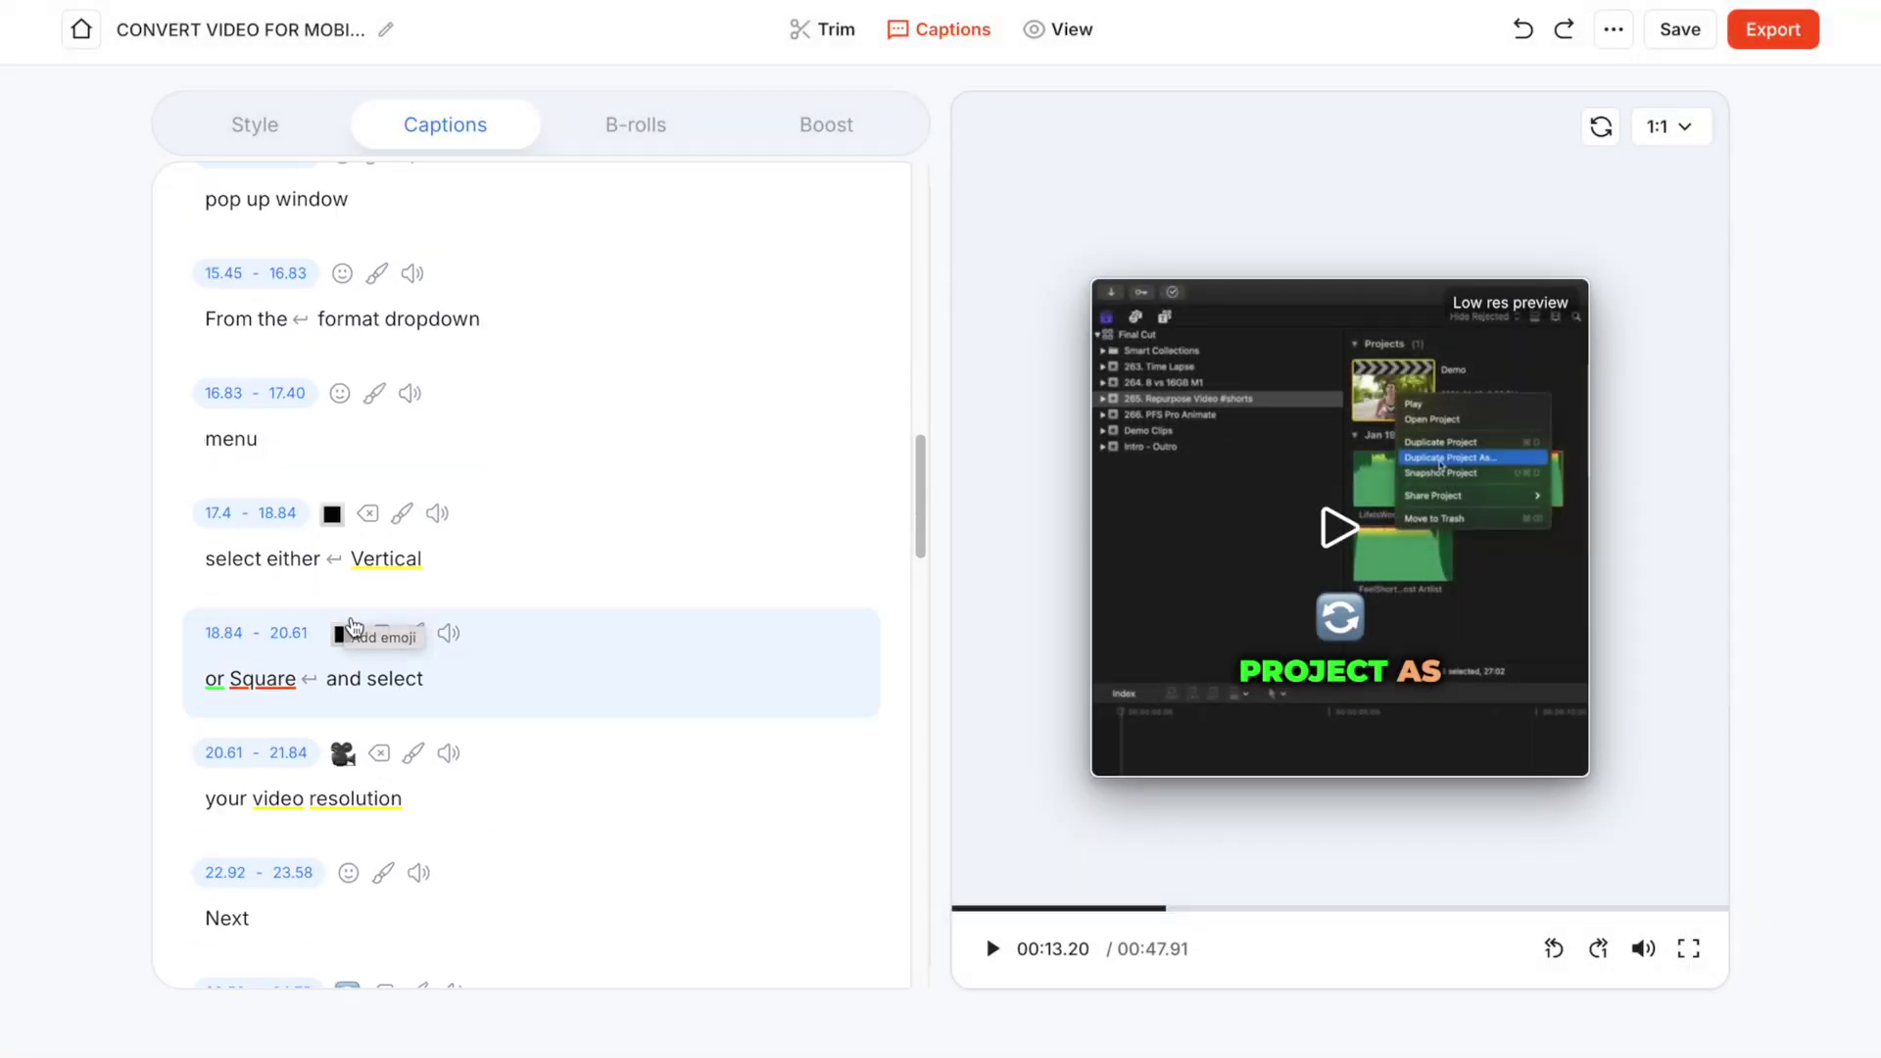
pyautogui.scroll(-2, 345, 605)
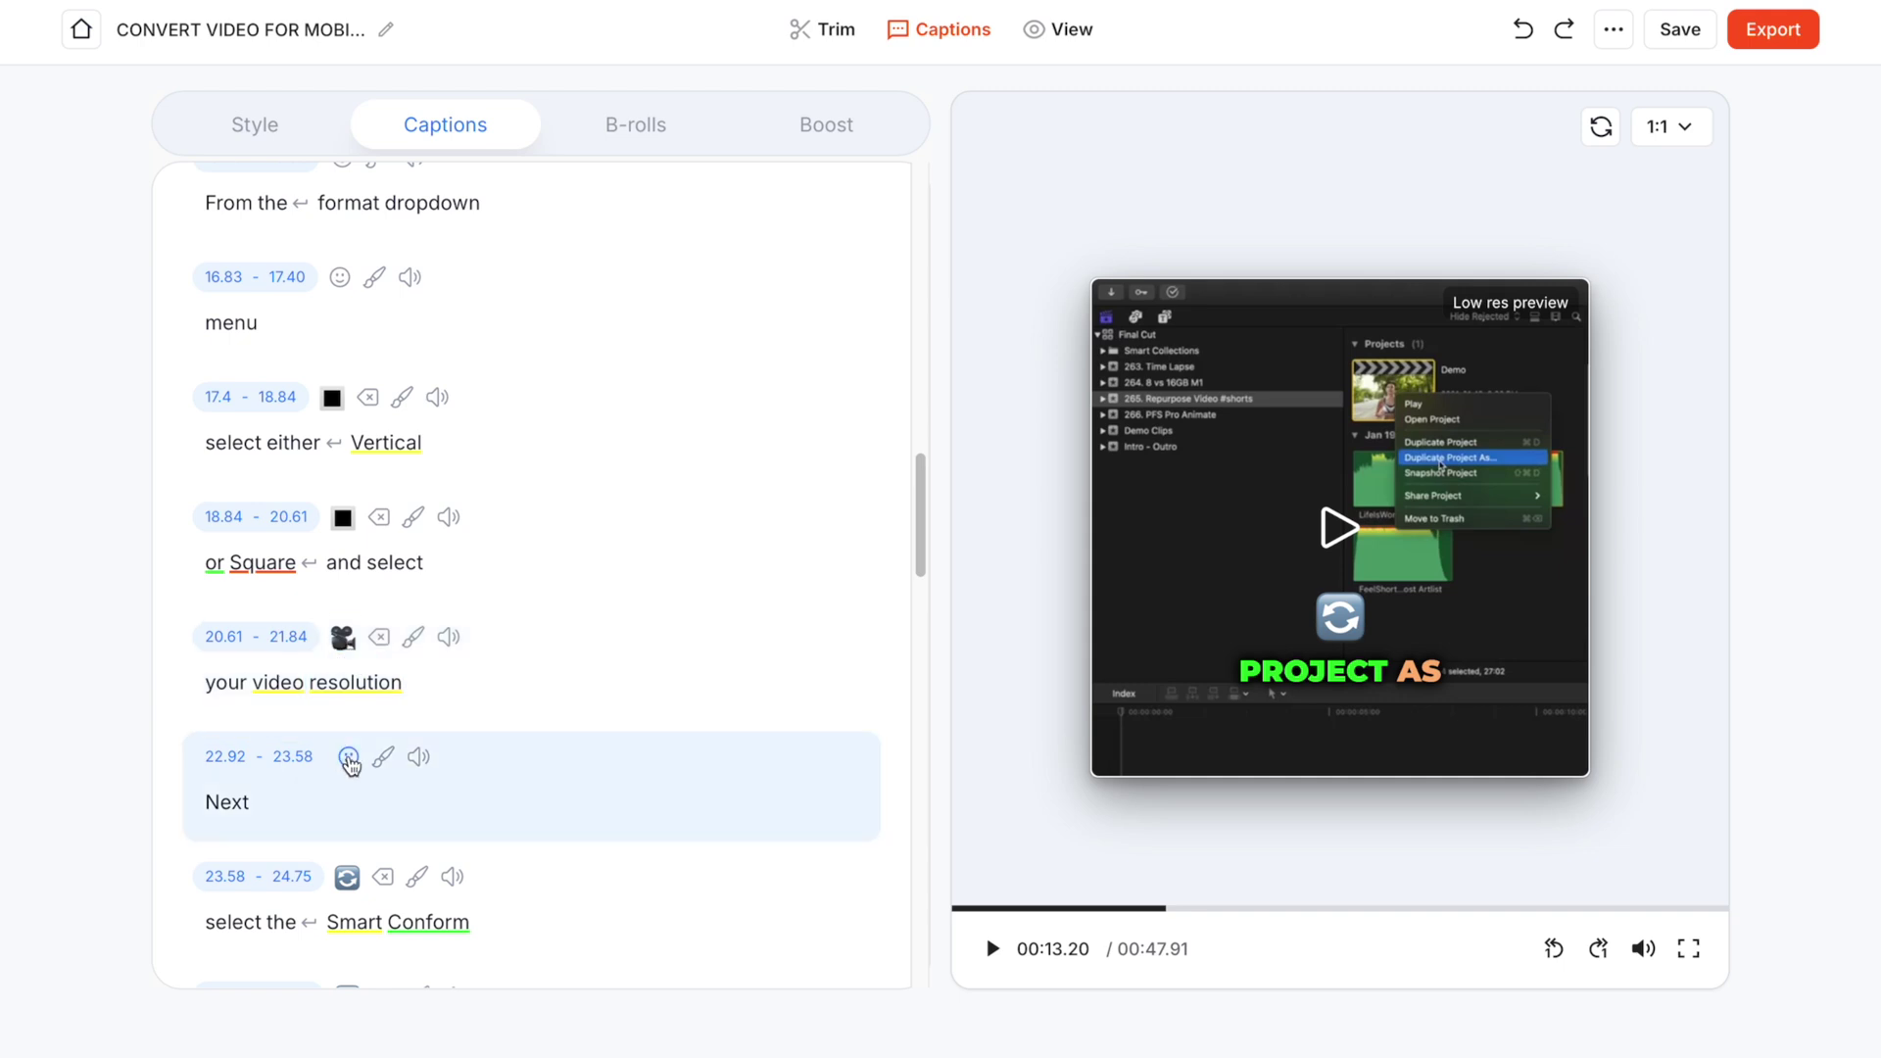
pyautogui.click(349, 758)
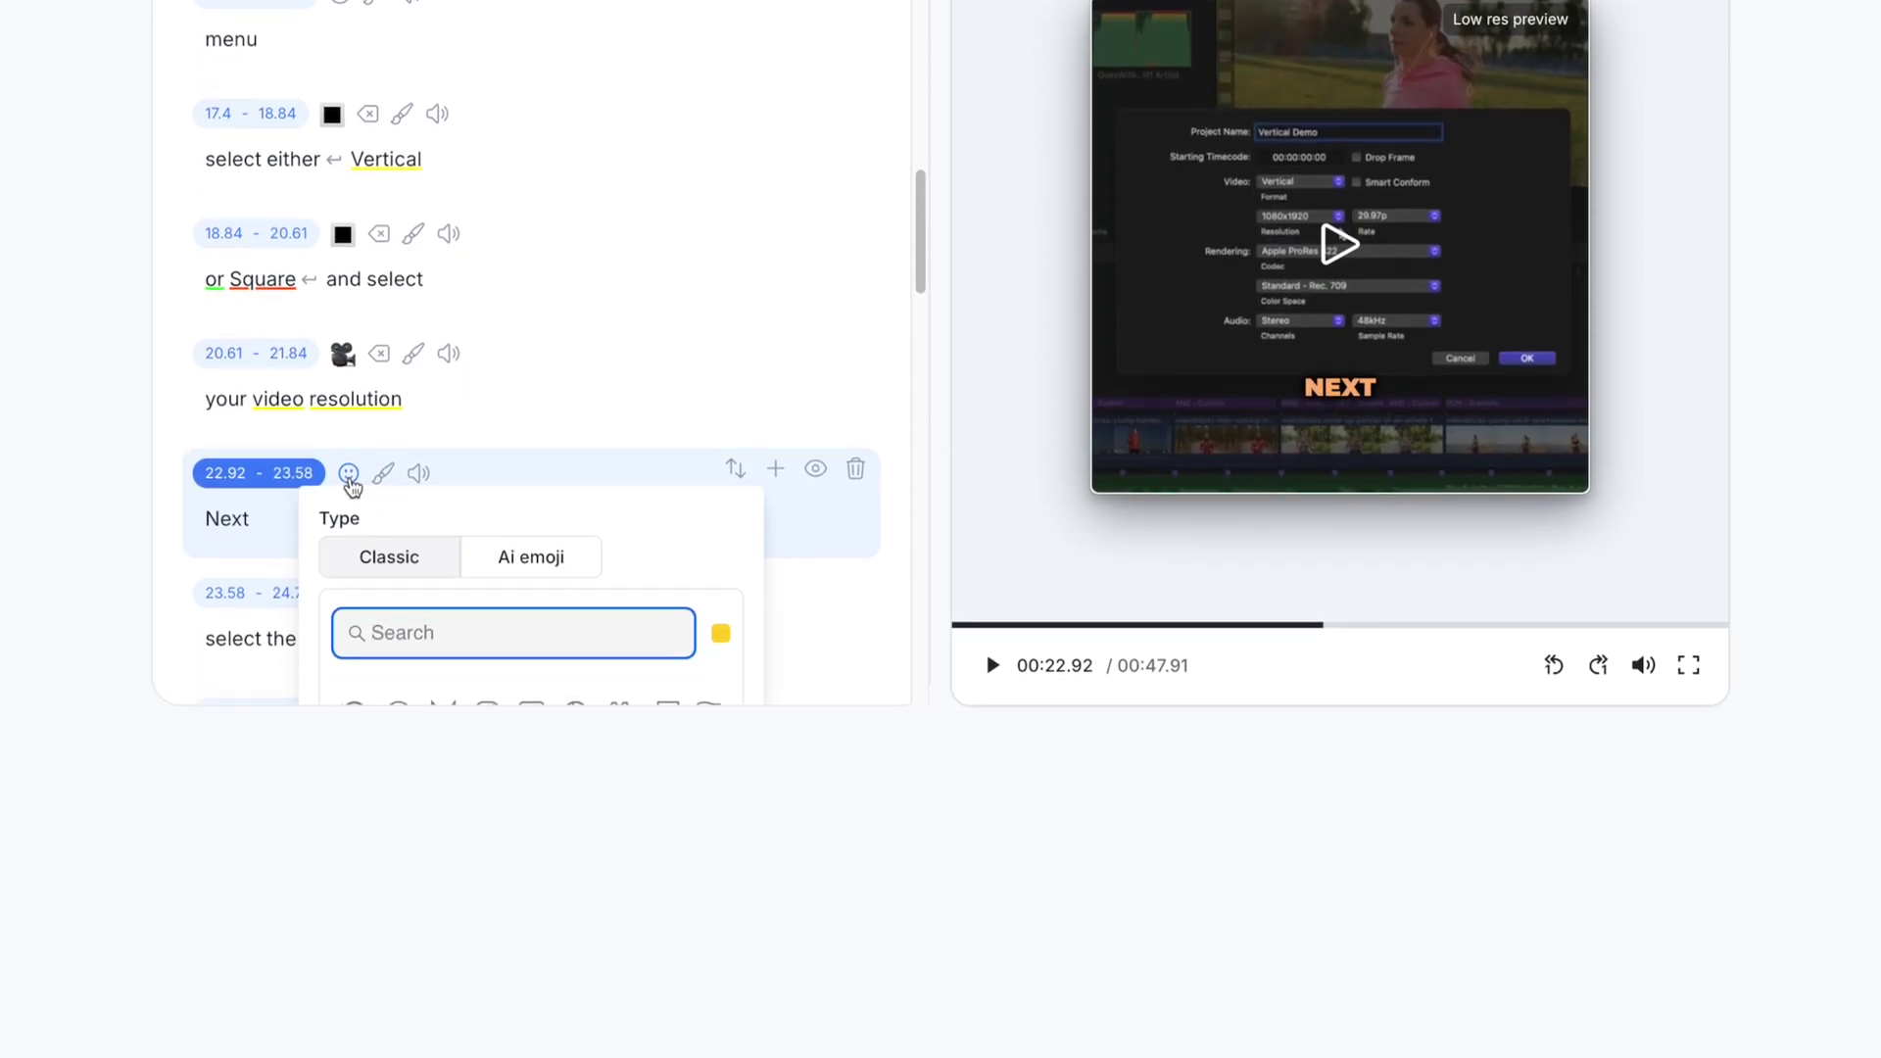
# Step: Generate an AI emoji from 'next' for the Next caption, then remove it
pyautogui.click(515, 555)
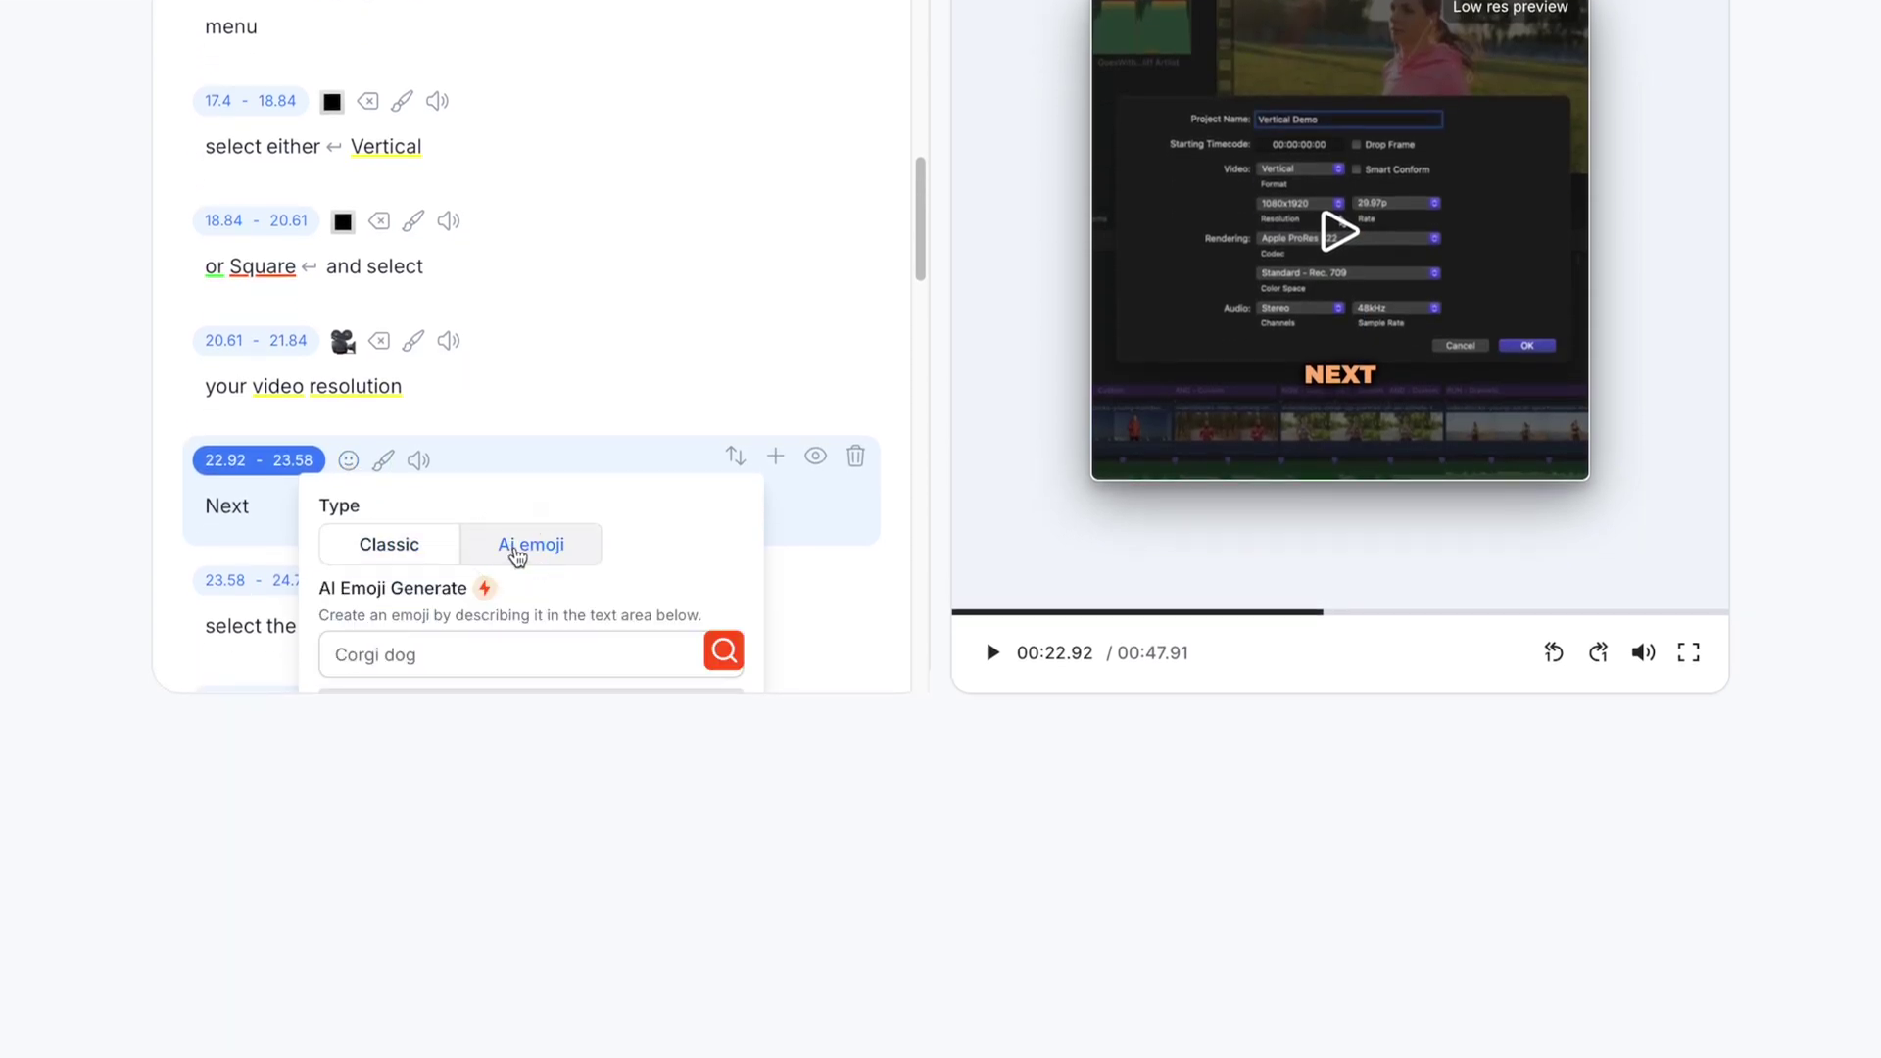
pyautogui.click(393, 657)
pyautogui.write('next')
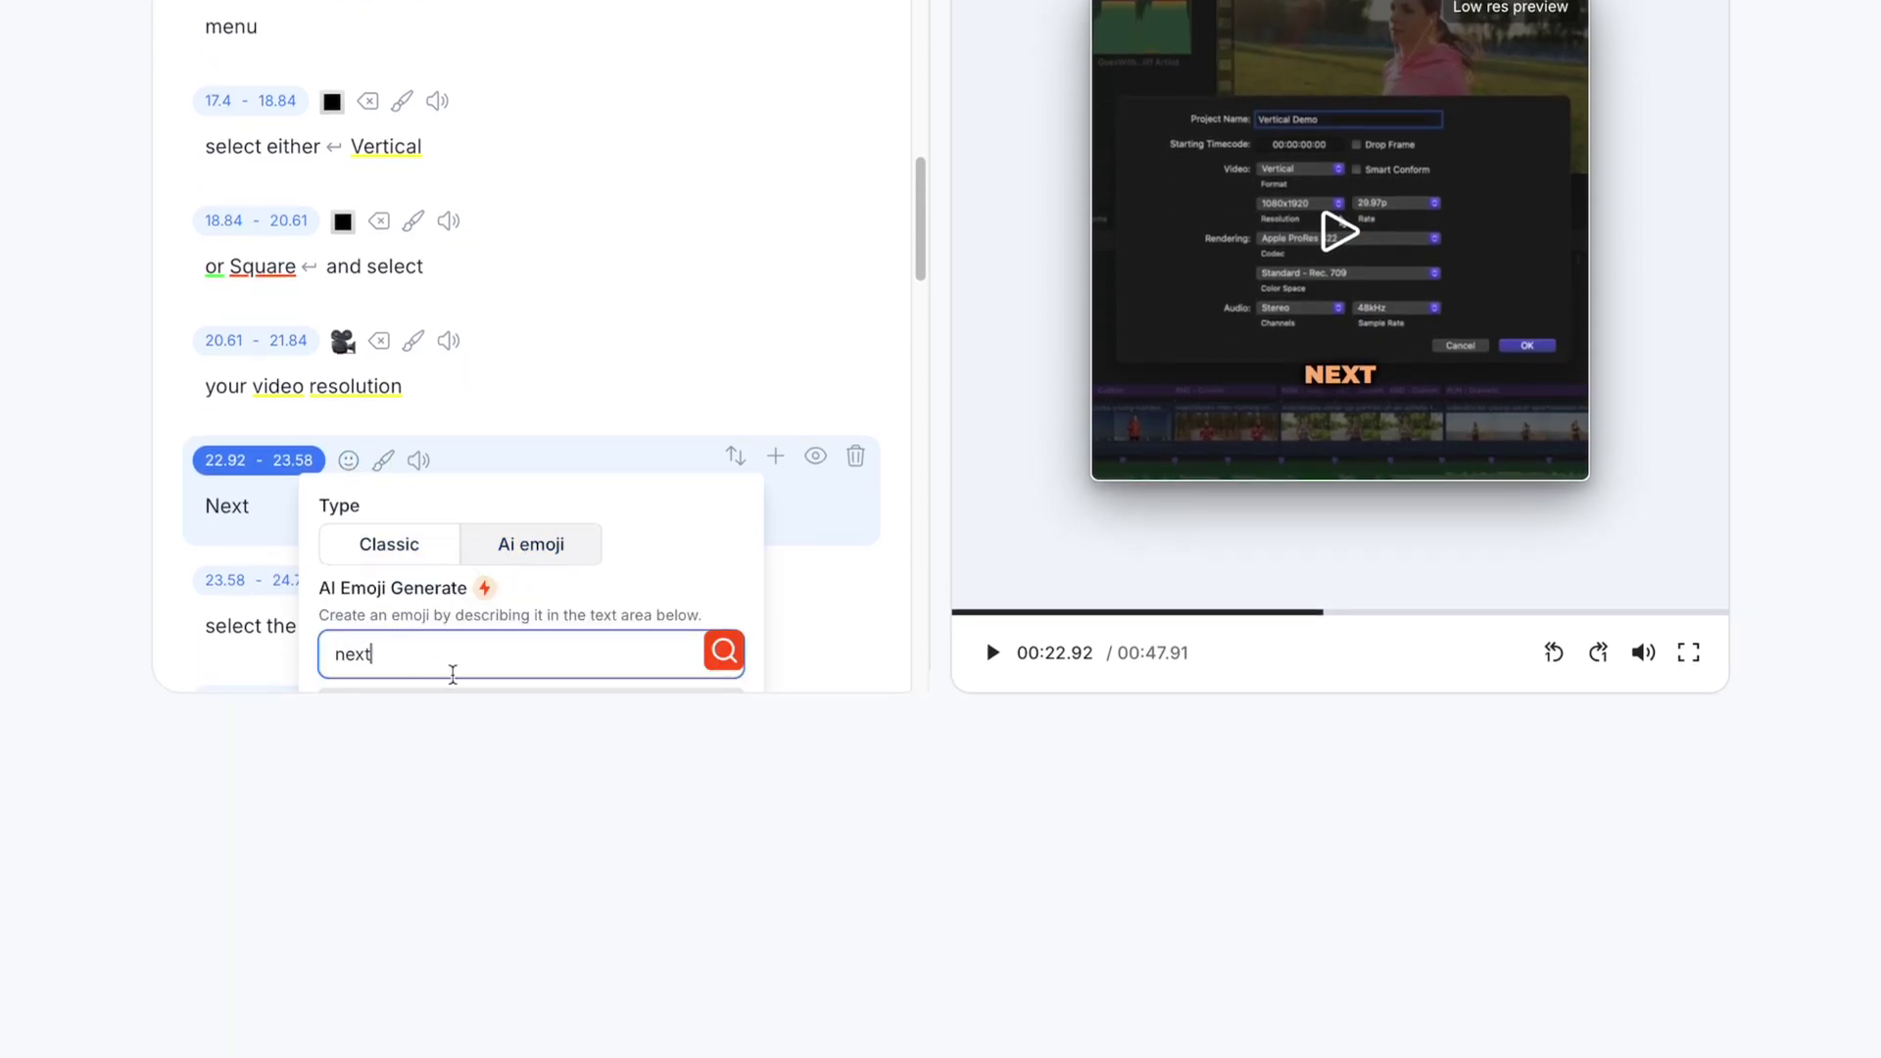
pyautogui.click(731, 664)
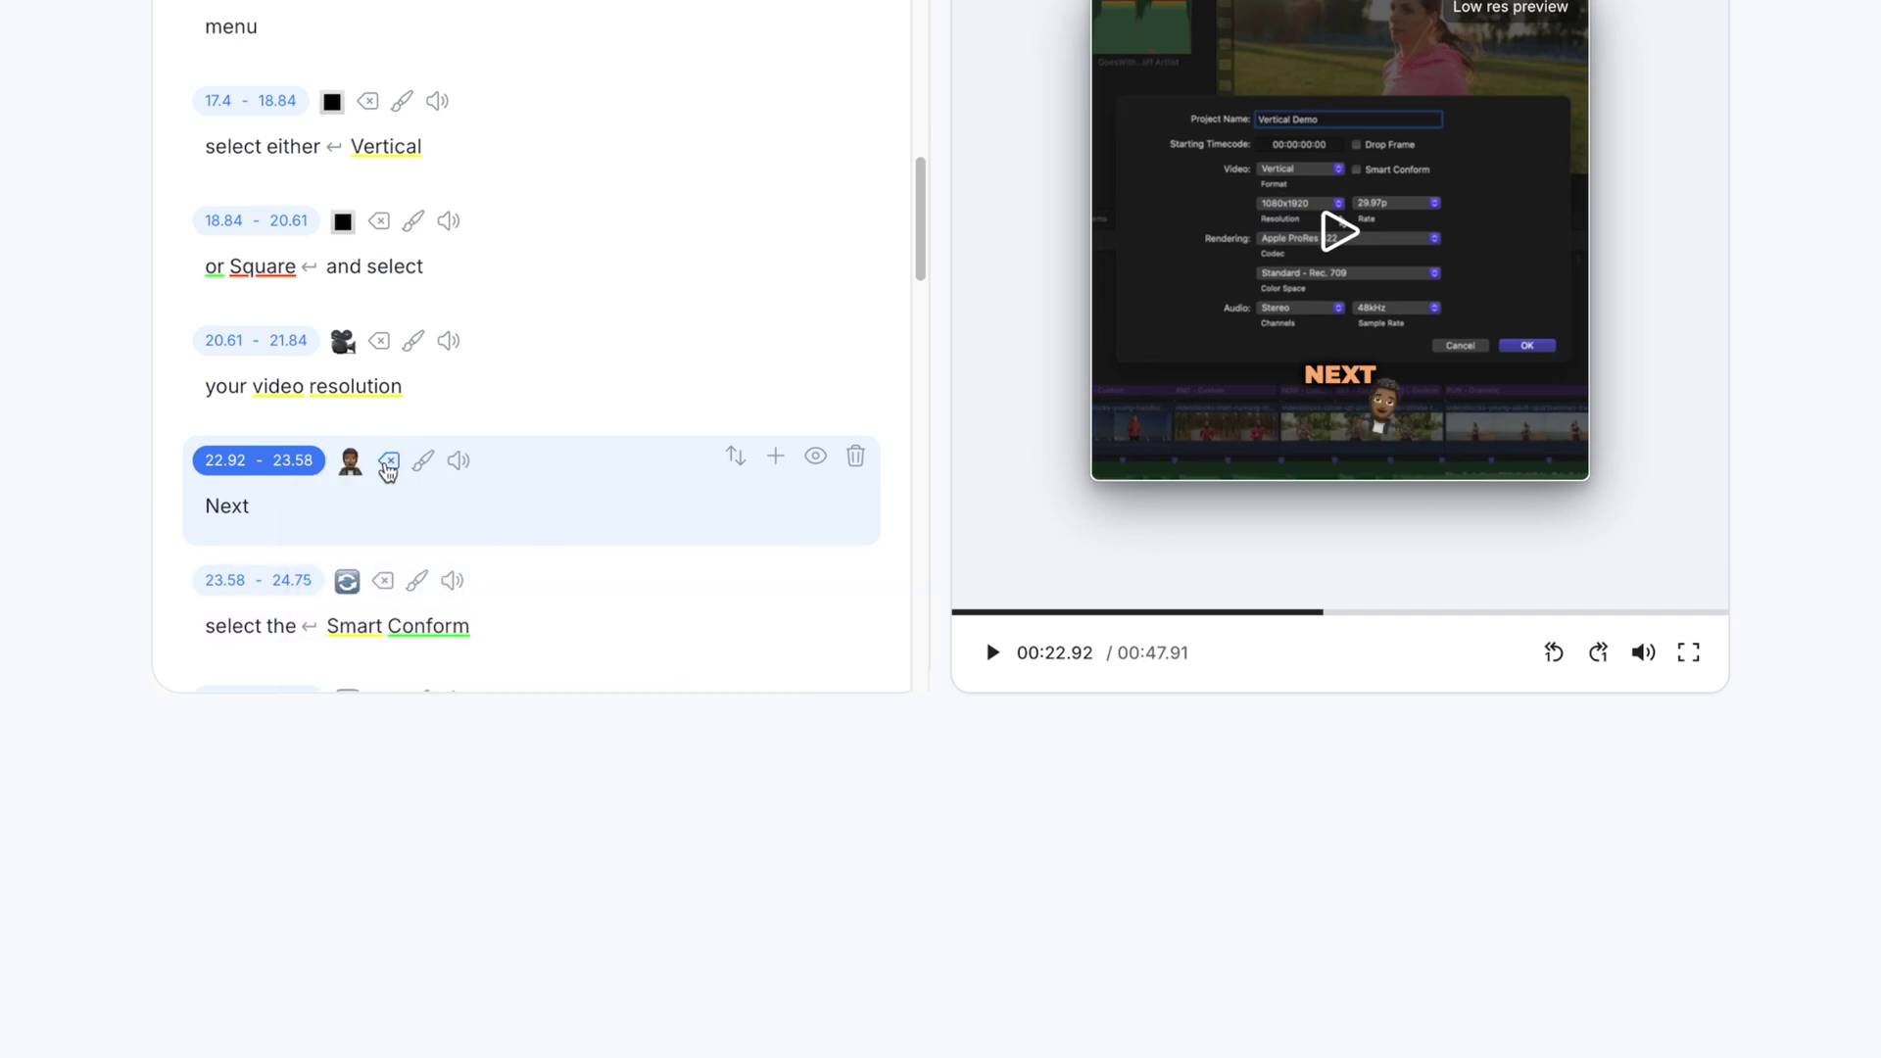
pyautogui.click(388, 464)
pyautogui.scroll(-1, 386, 467)
pyautogui.scroll(-1, 385, 467)
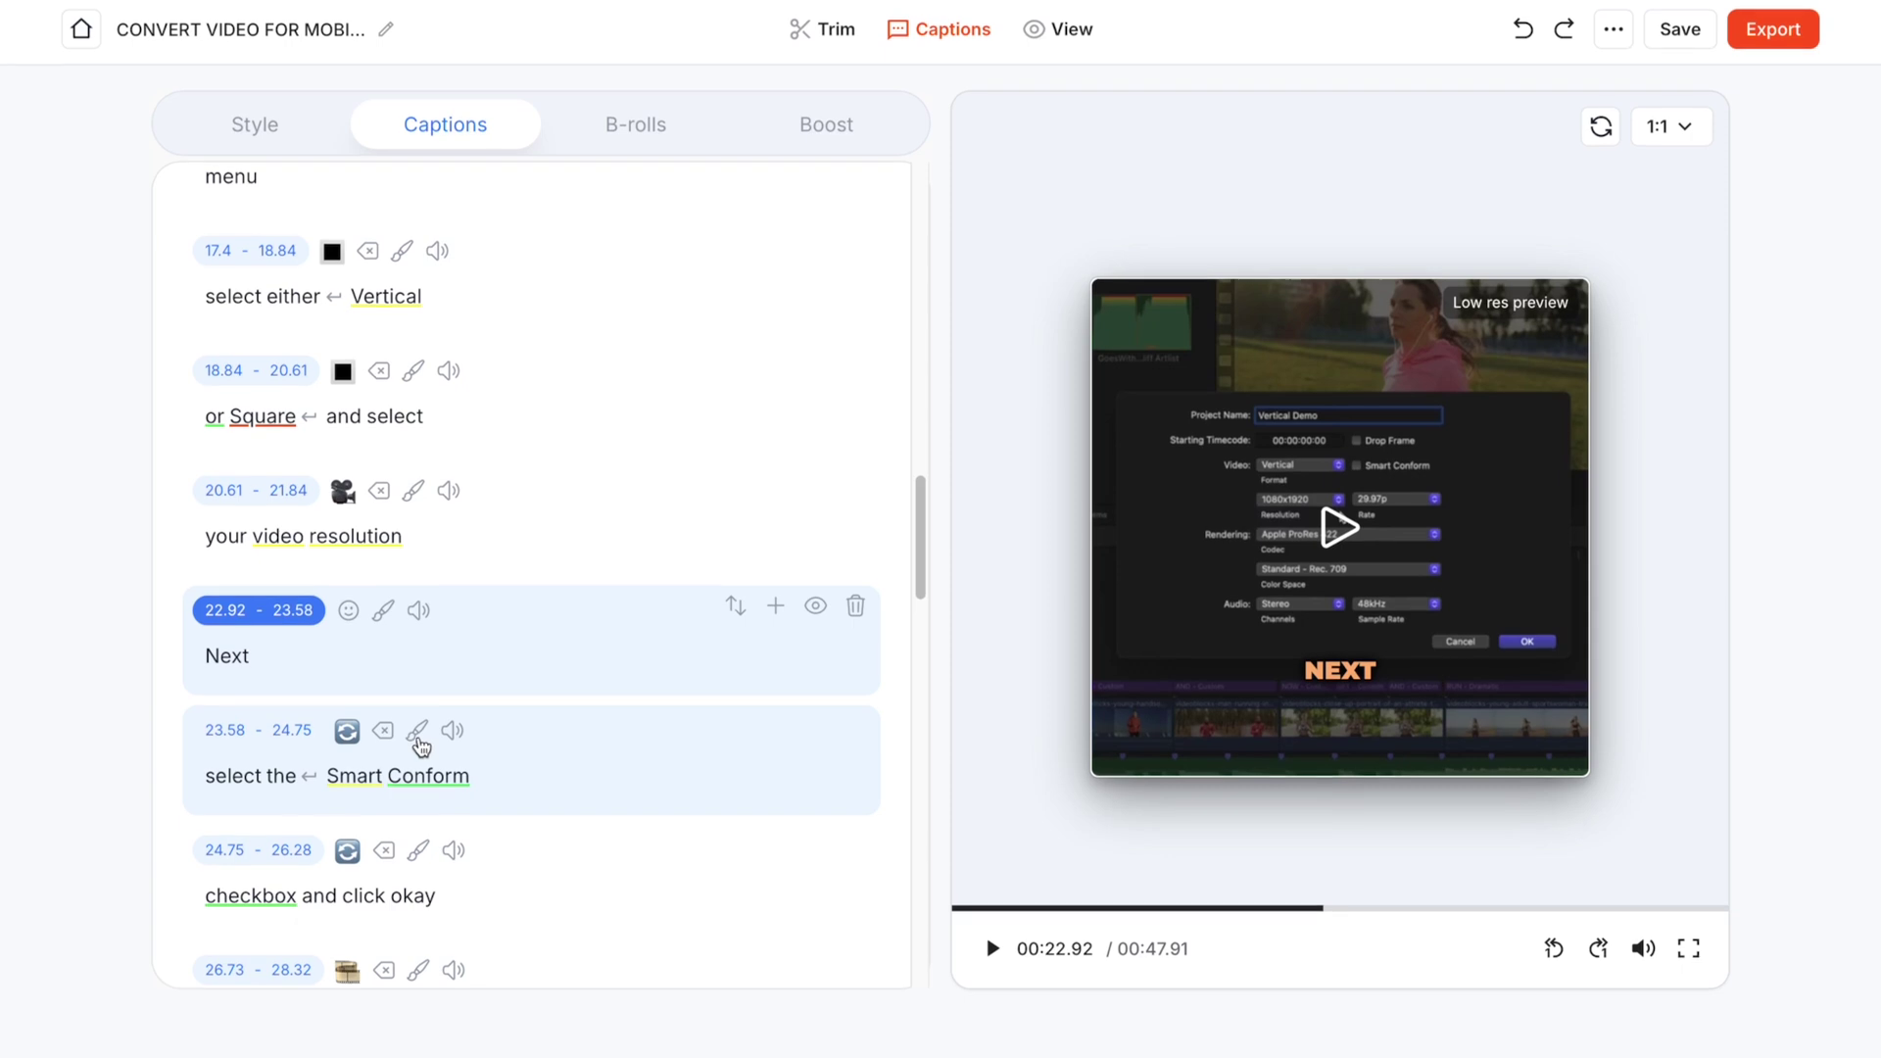
# Step: Play the video from the Next caption line and preview the Ding sound effect
pyautogui.click(415, 744)
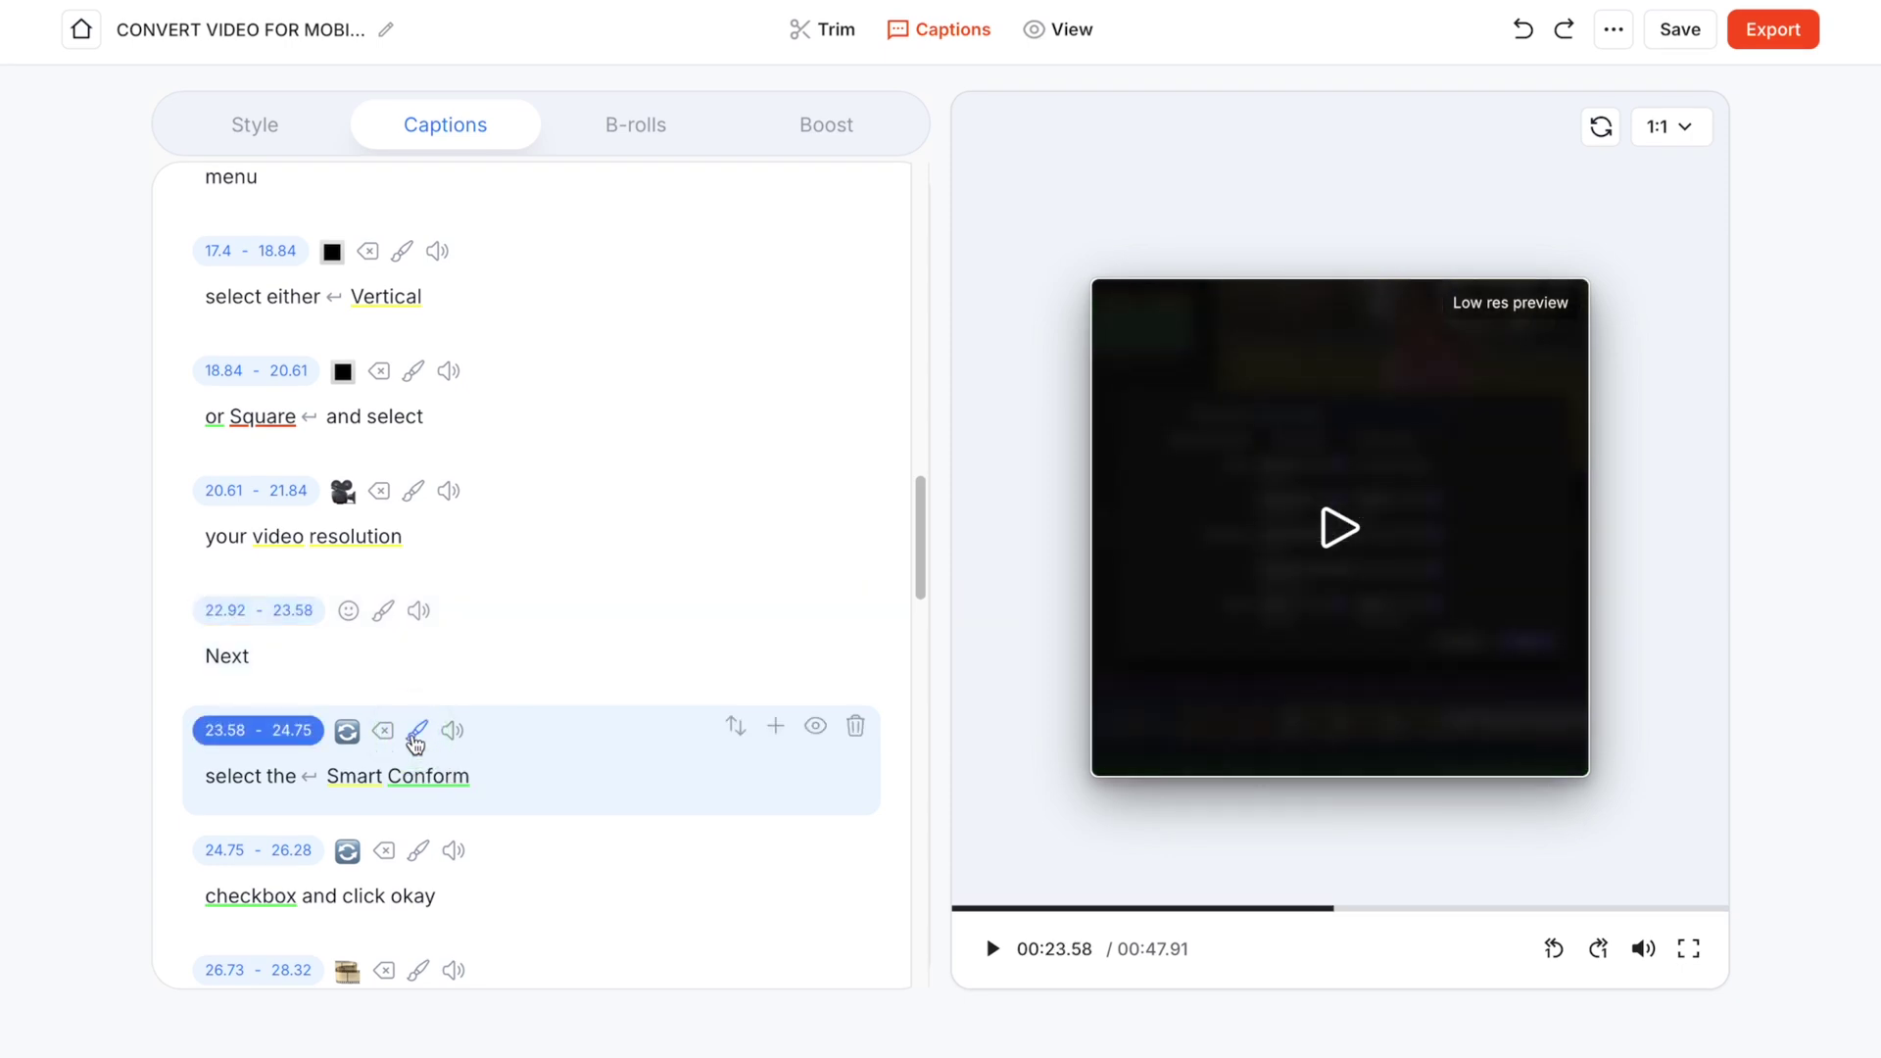
pyautogui.click(460, 676)
pyautogui.click(1332, 559)
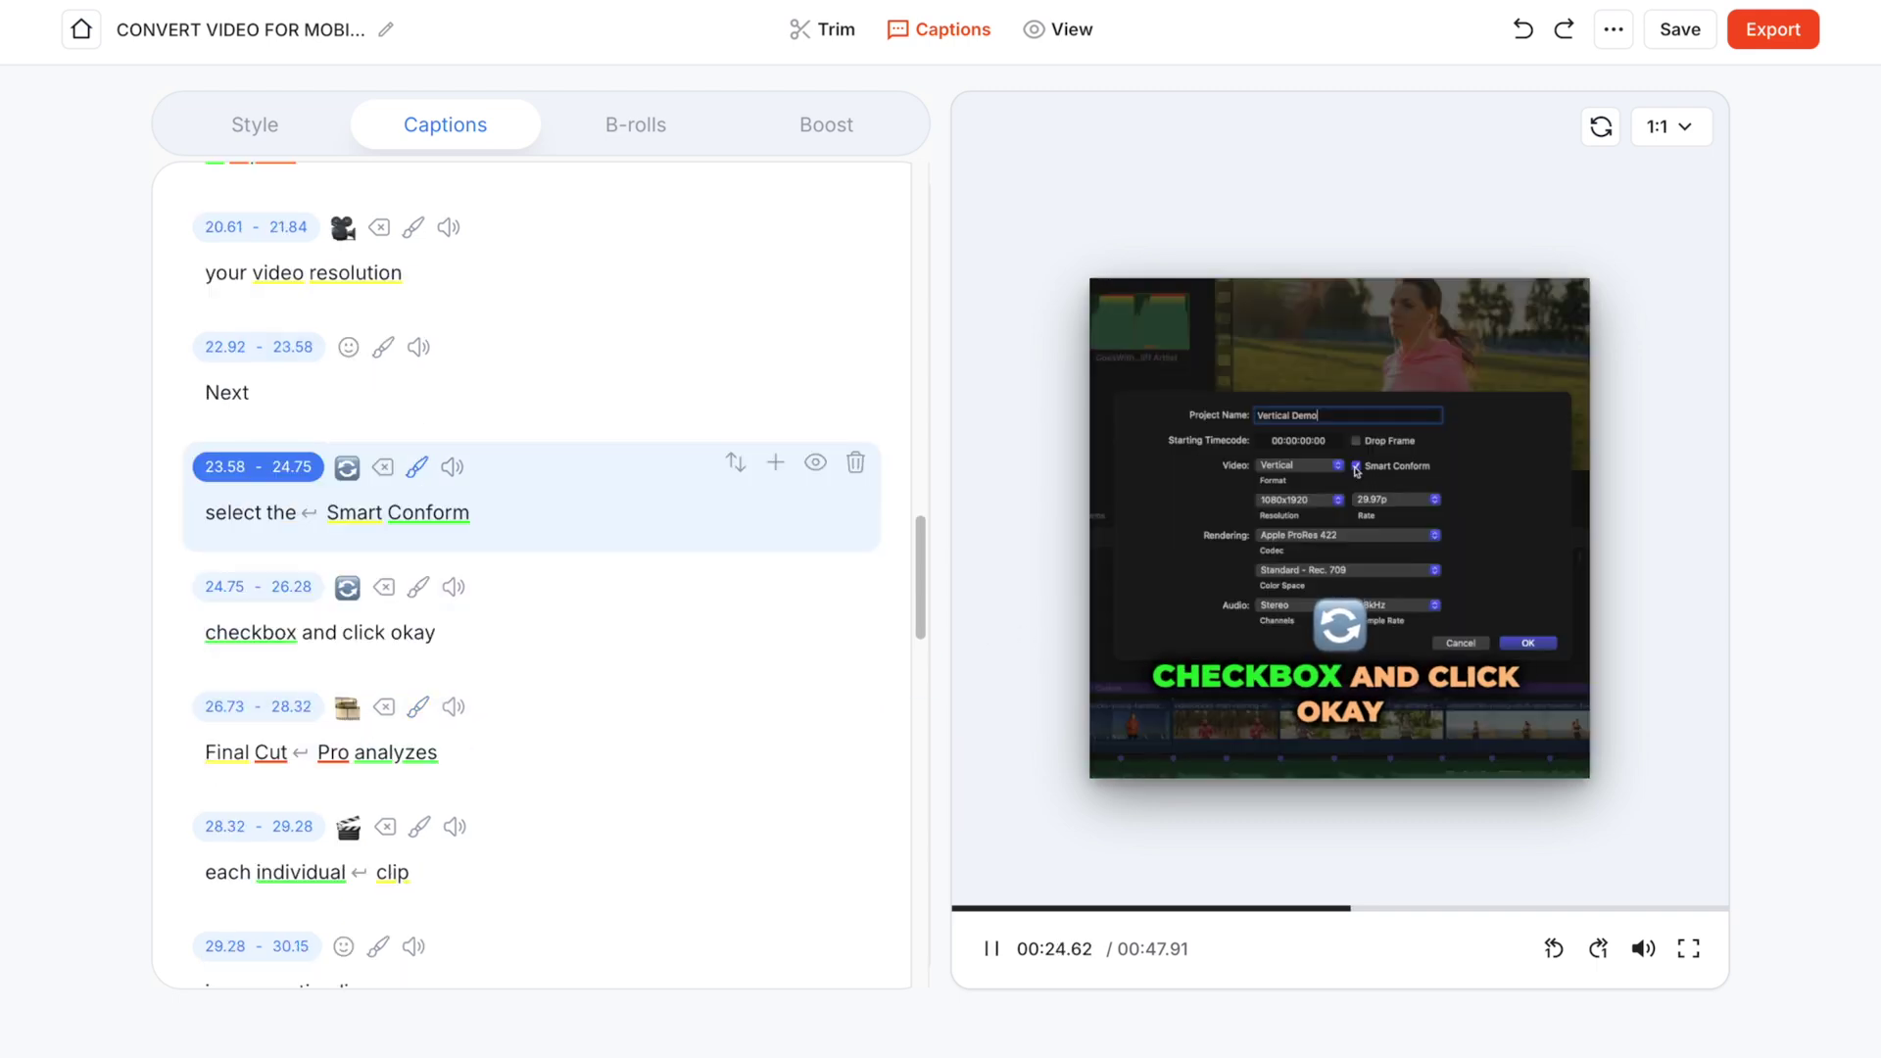
pyautogui.click(1333, 540)
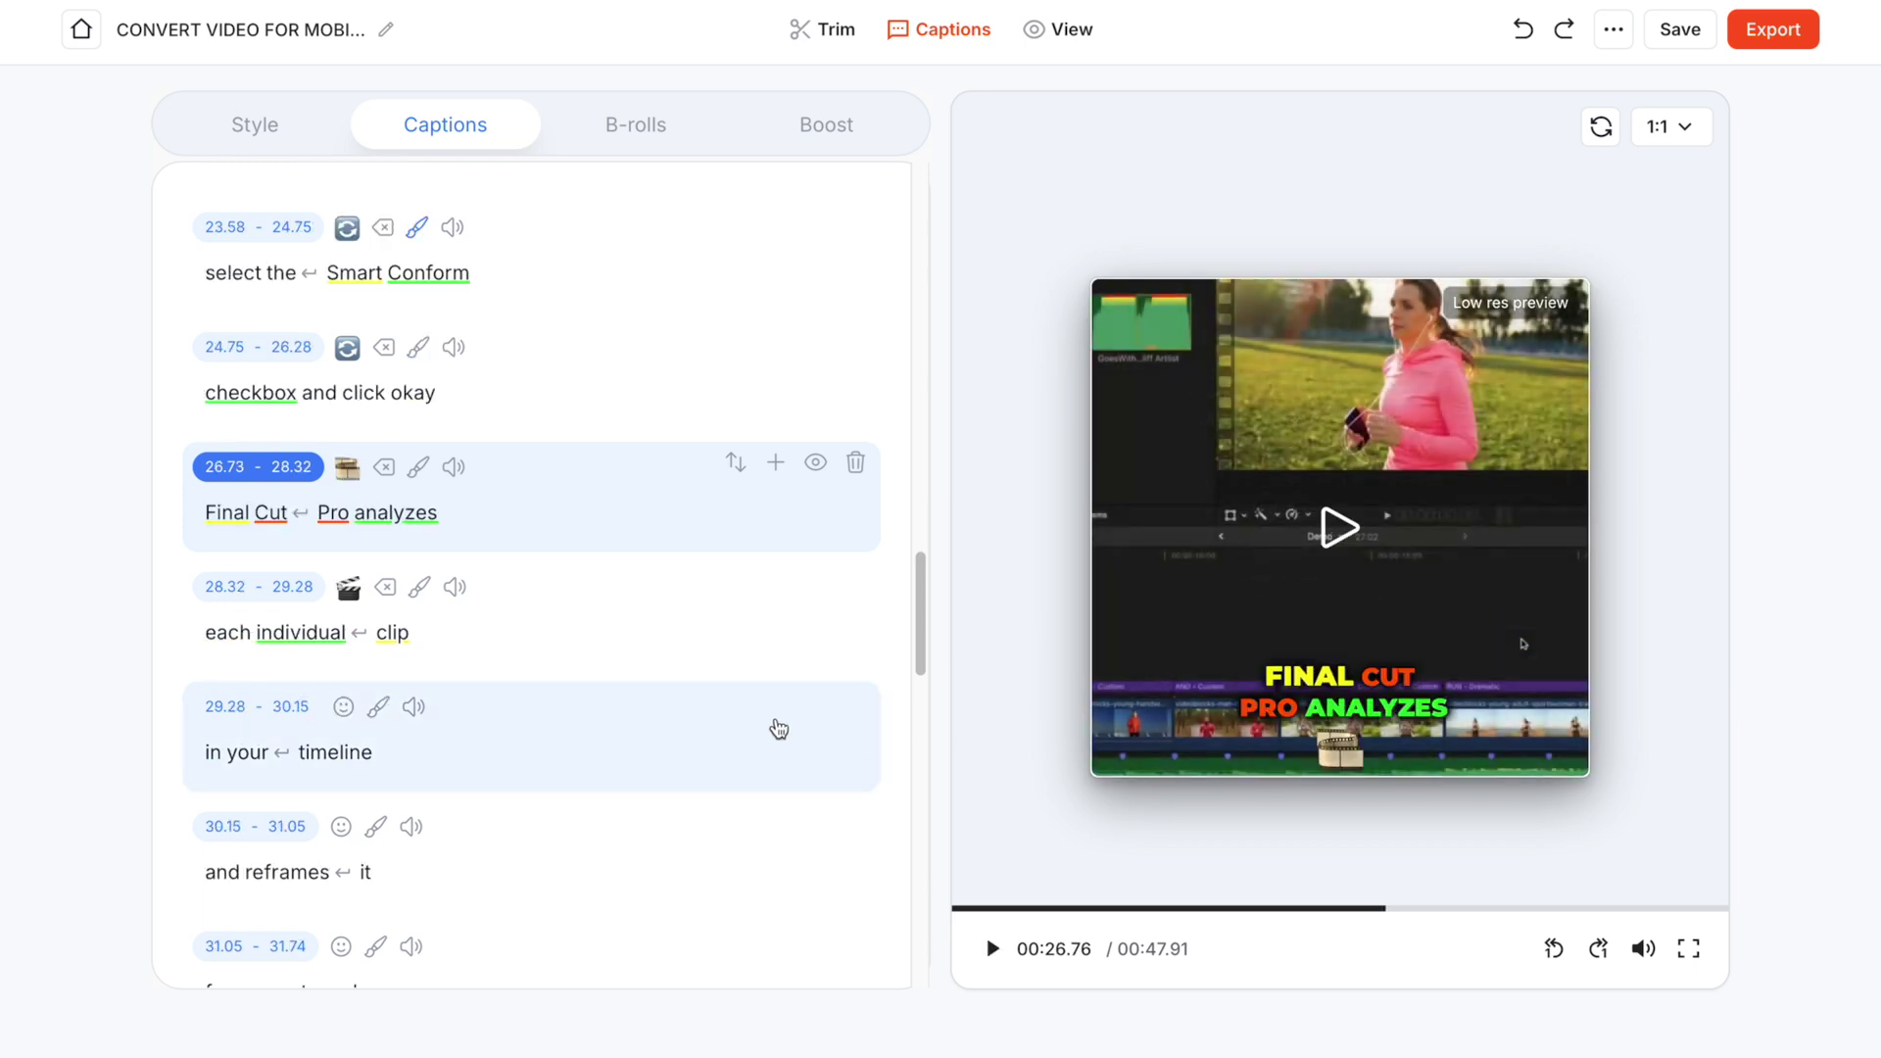
pyautogui.click(453, 588)
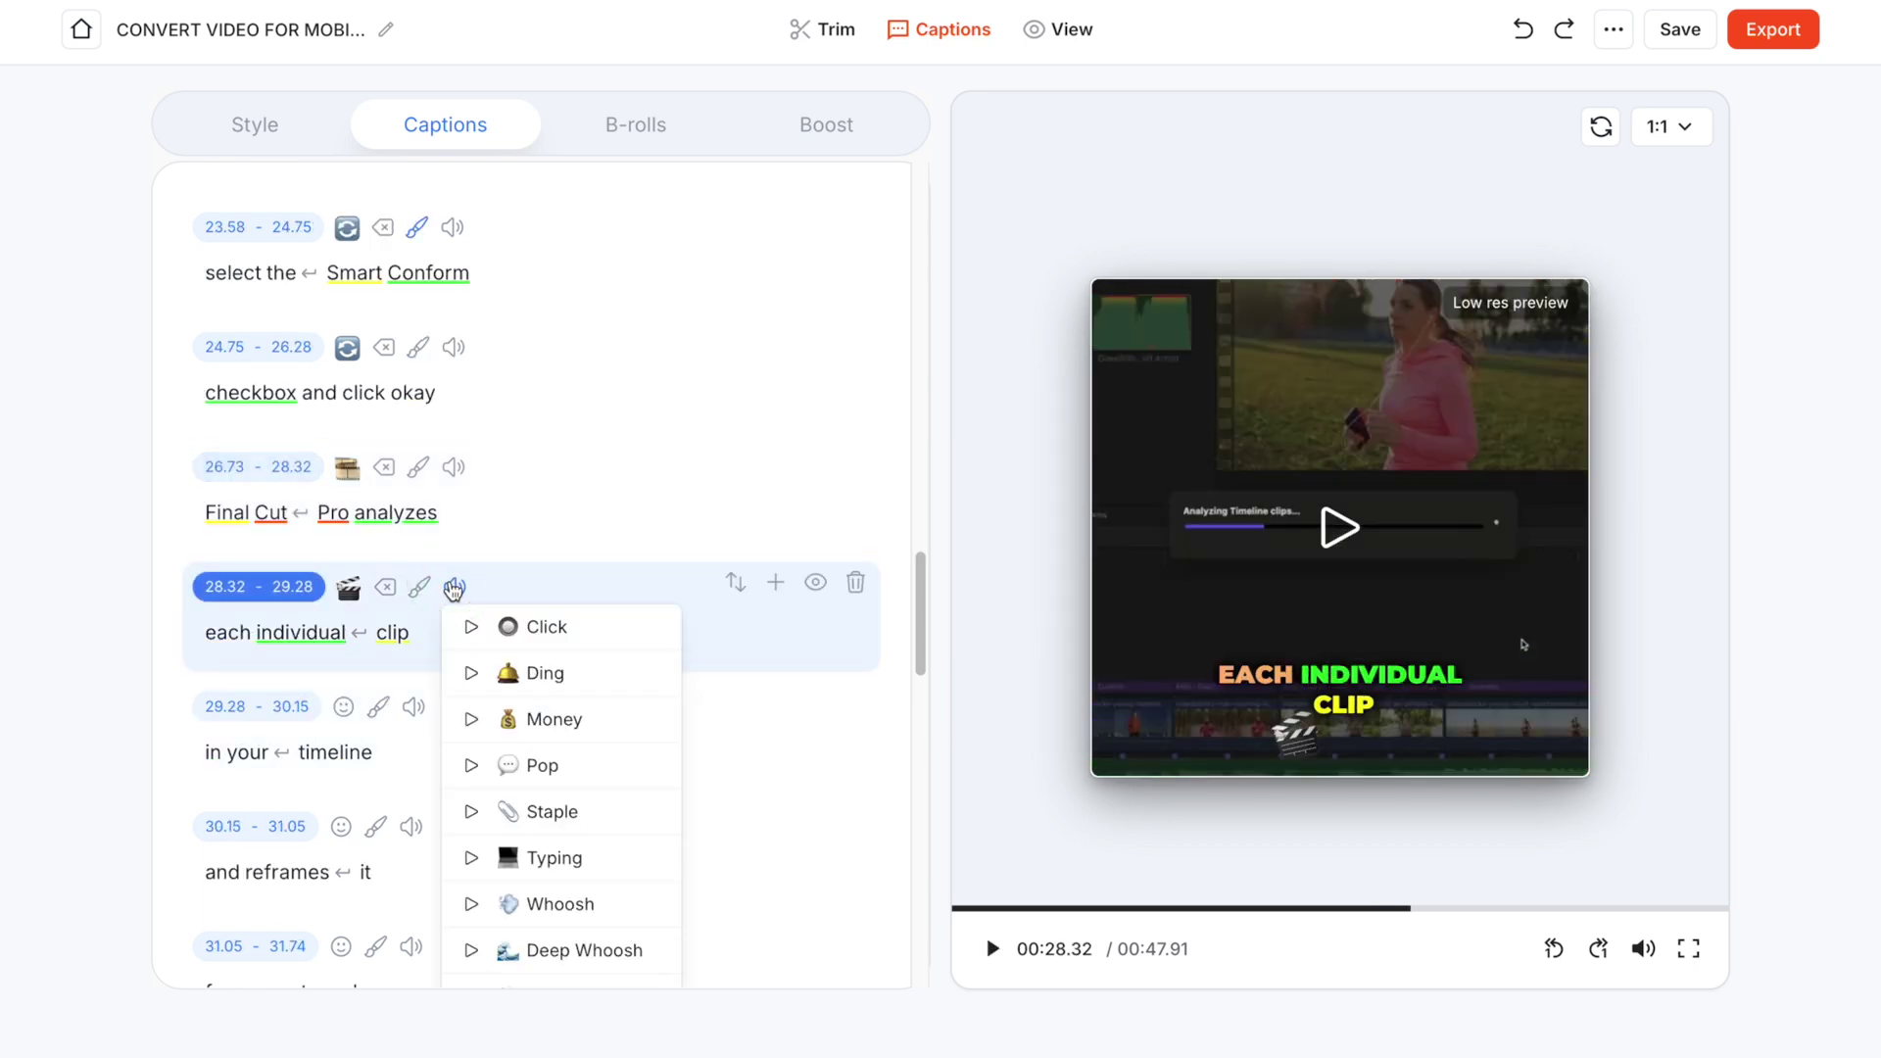
pyautogui.click(471, 673)
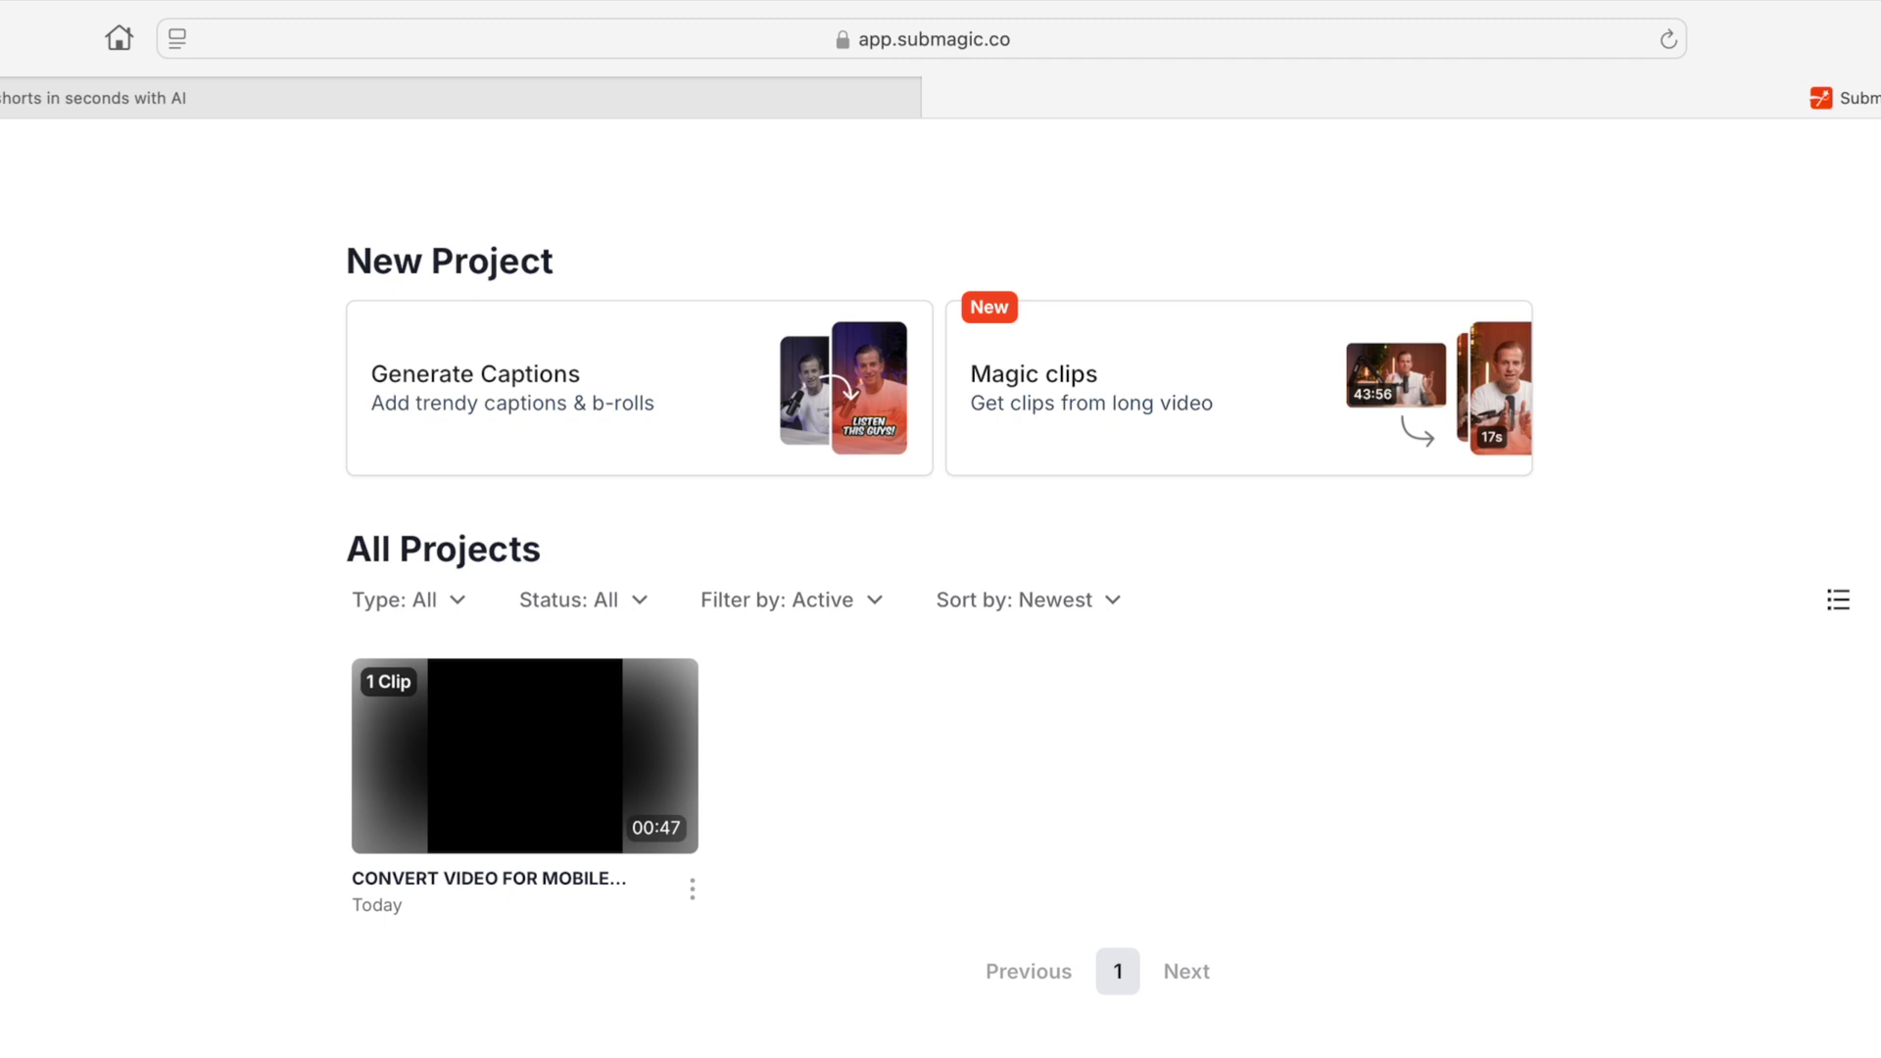
# Step: Upload P1002004.mov as a new project and generate its captions
pyautogui.click(590, 420)
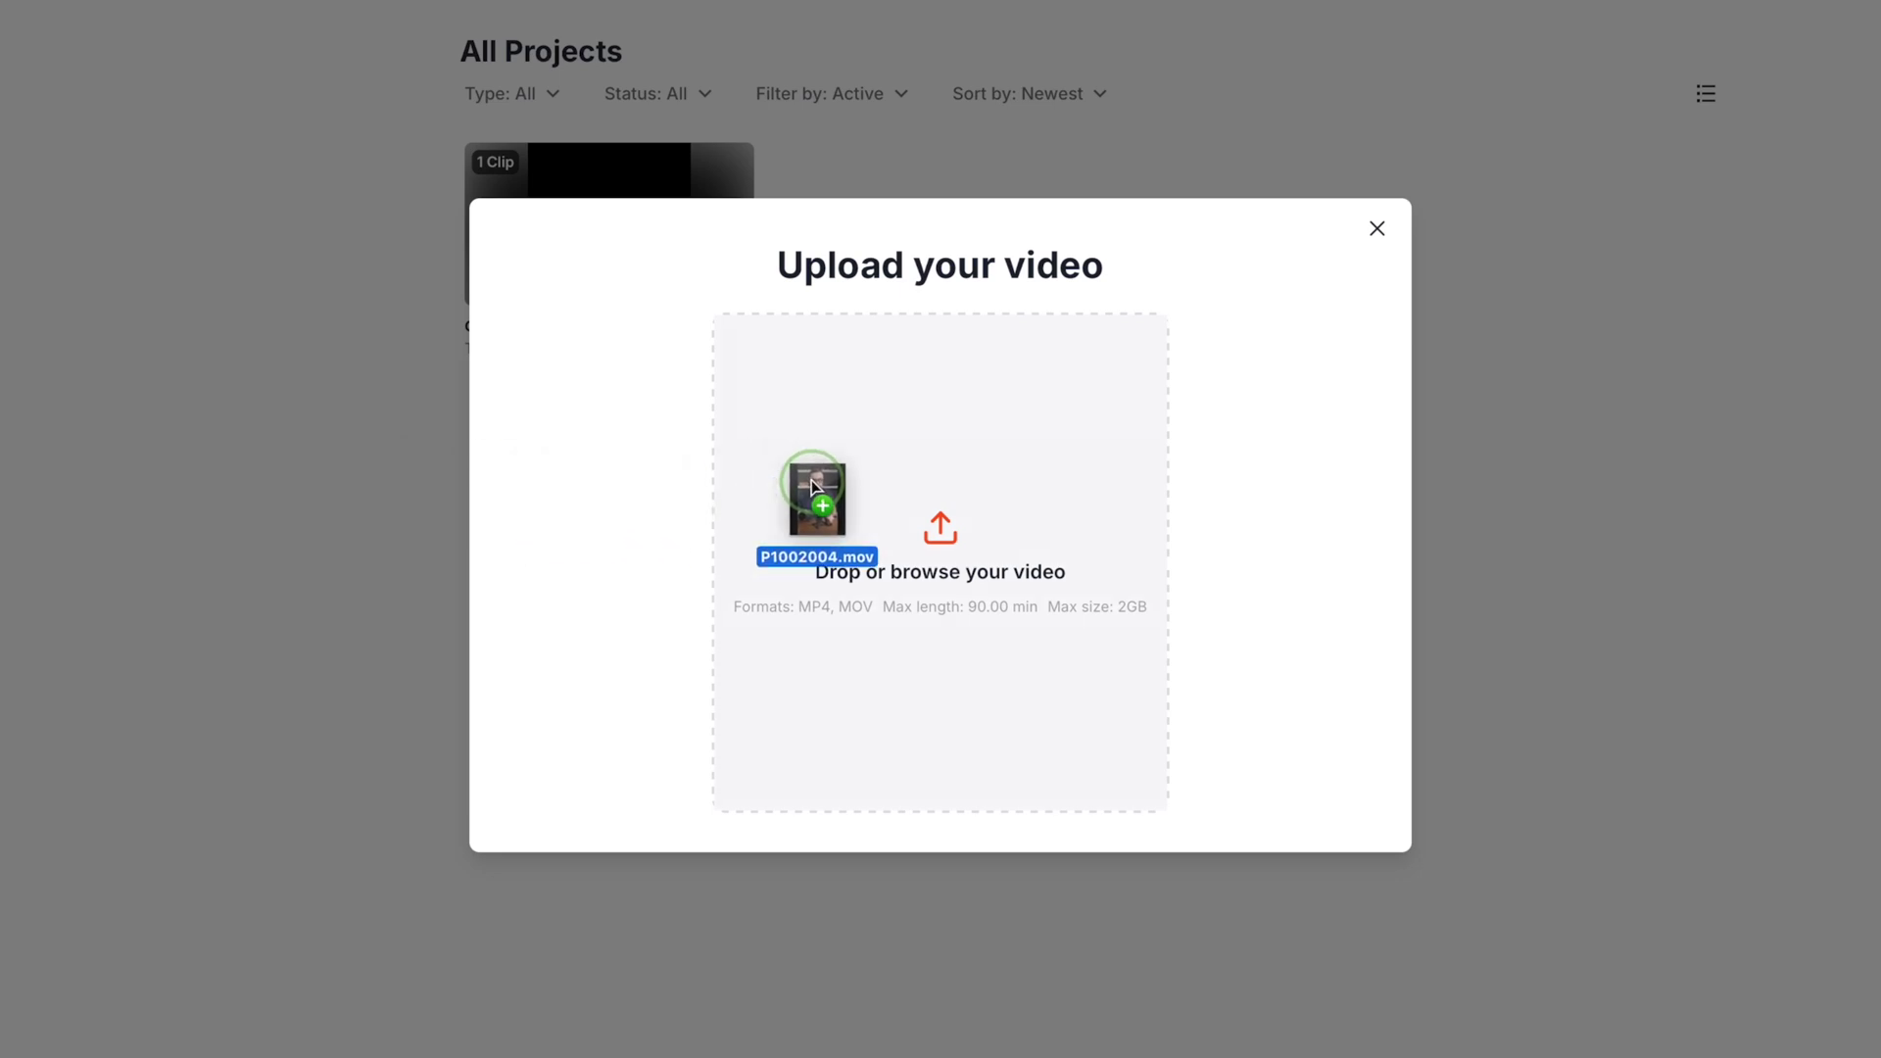
pyautogui.moveTo(176, 500); pyautogui.dragTo(941, 500)
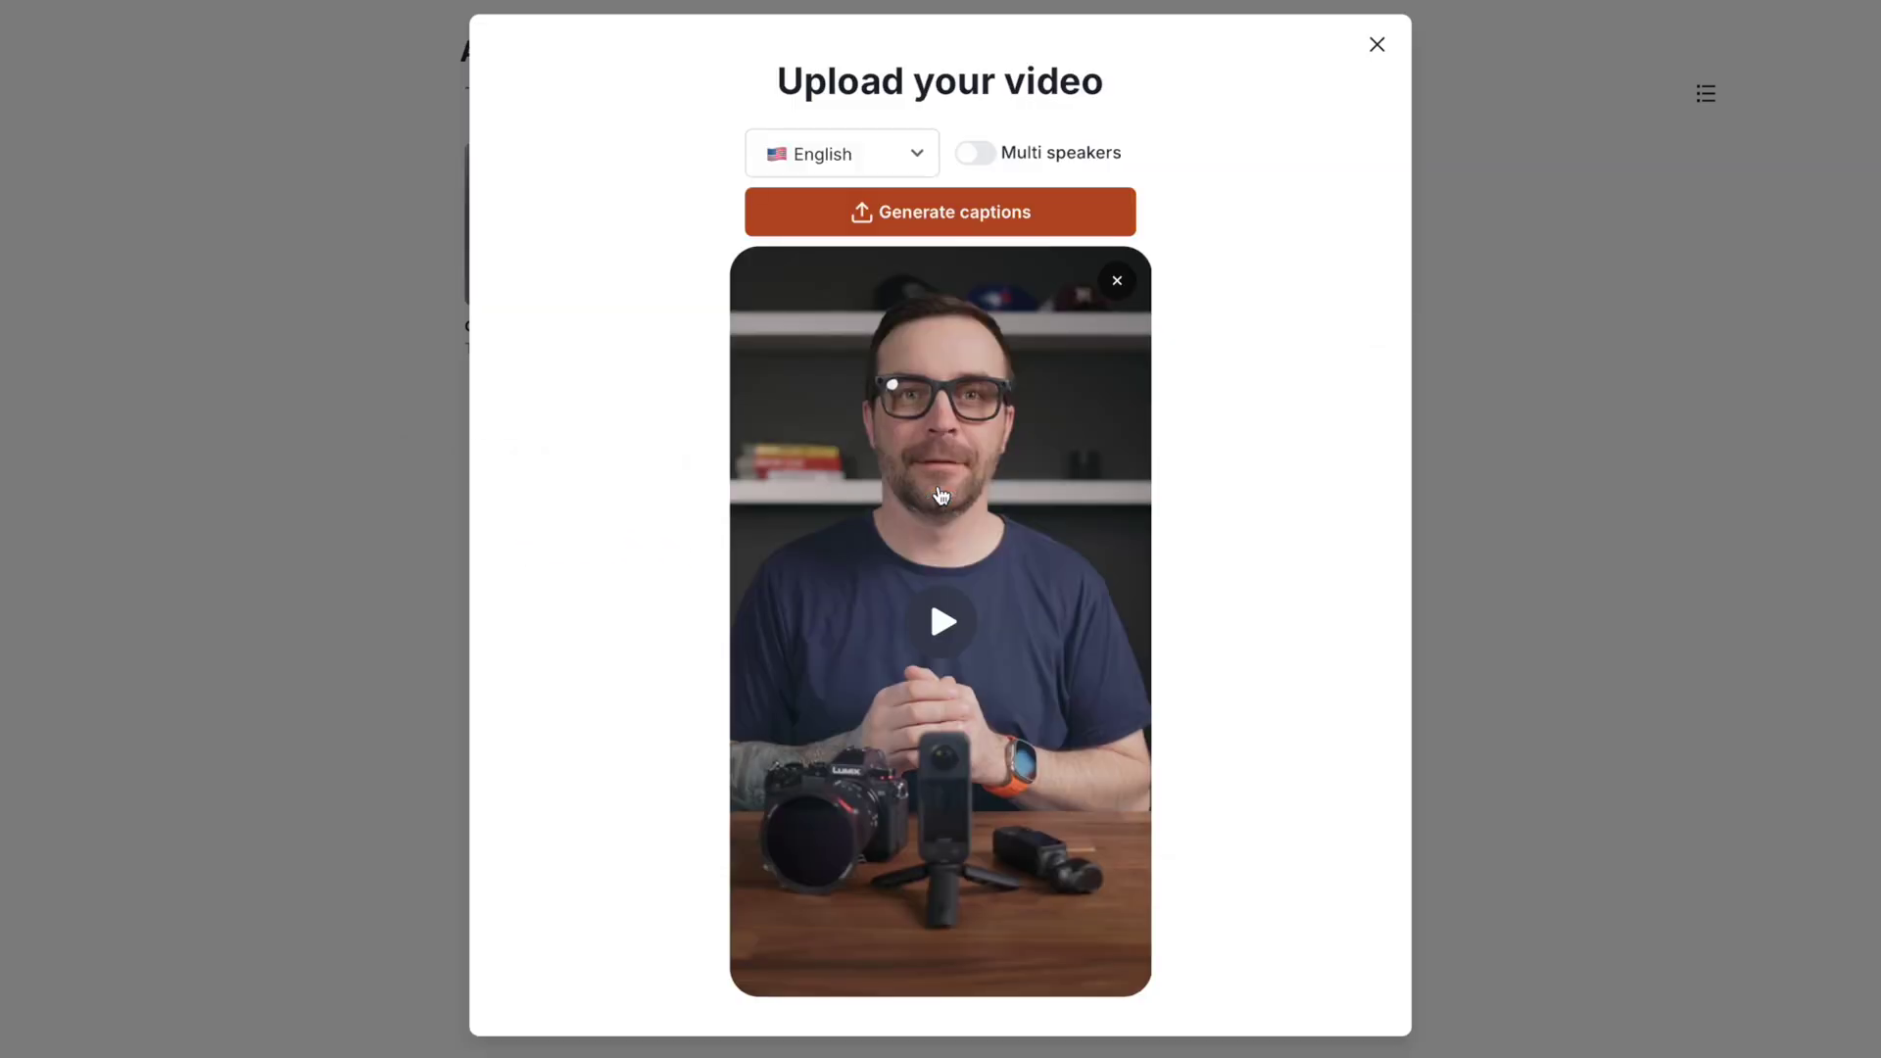
pyautogui.click(970, 217)
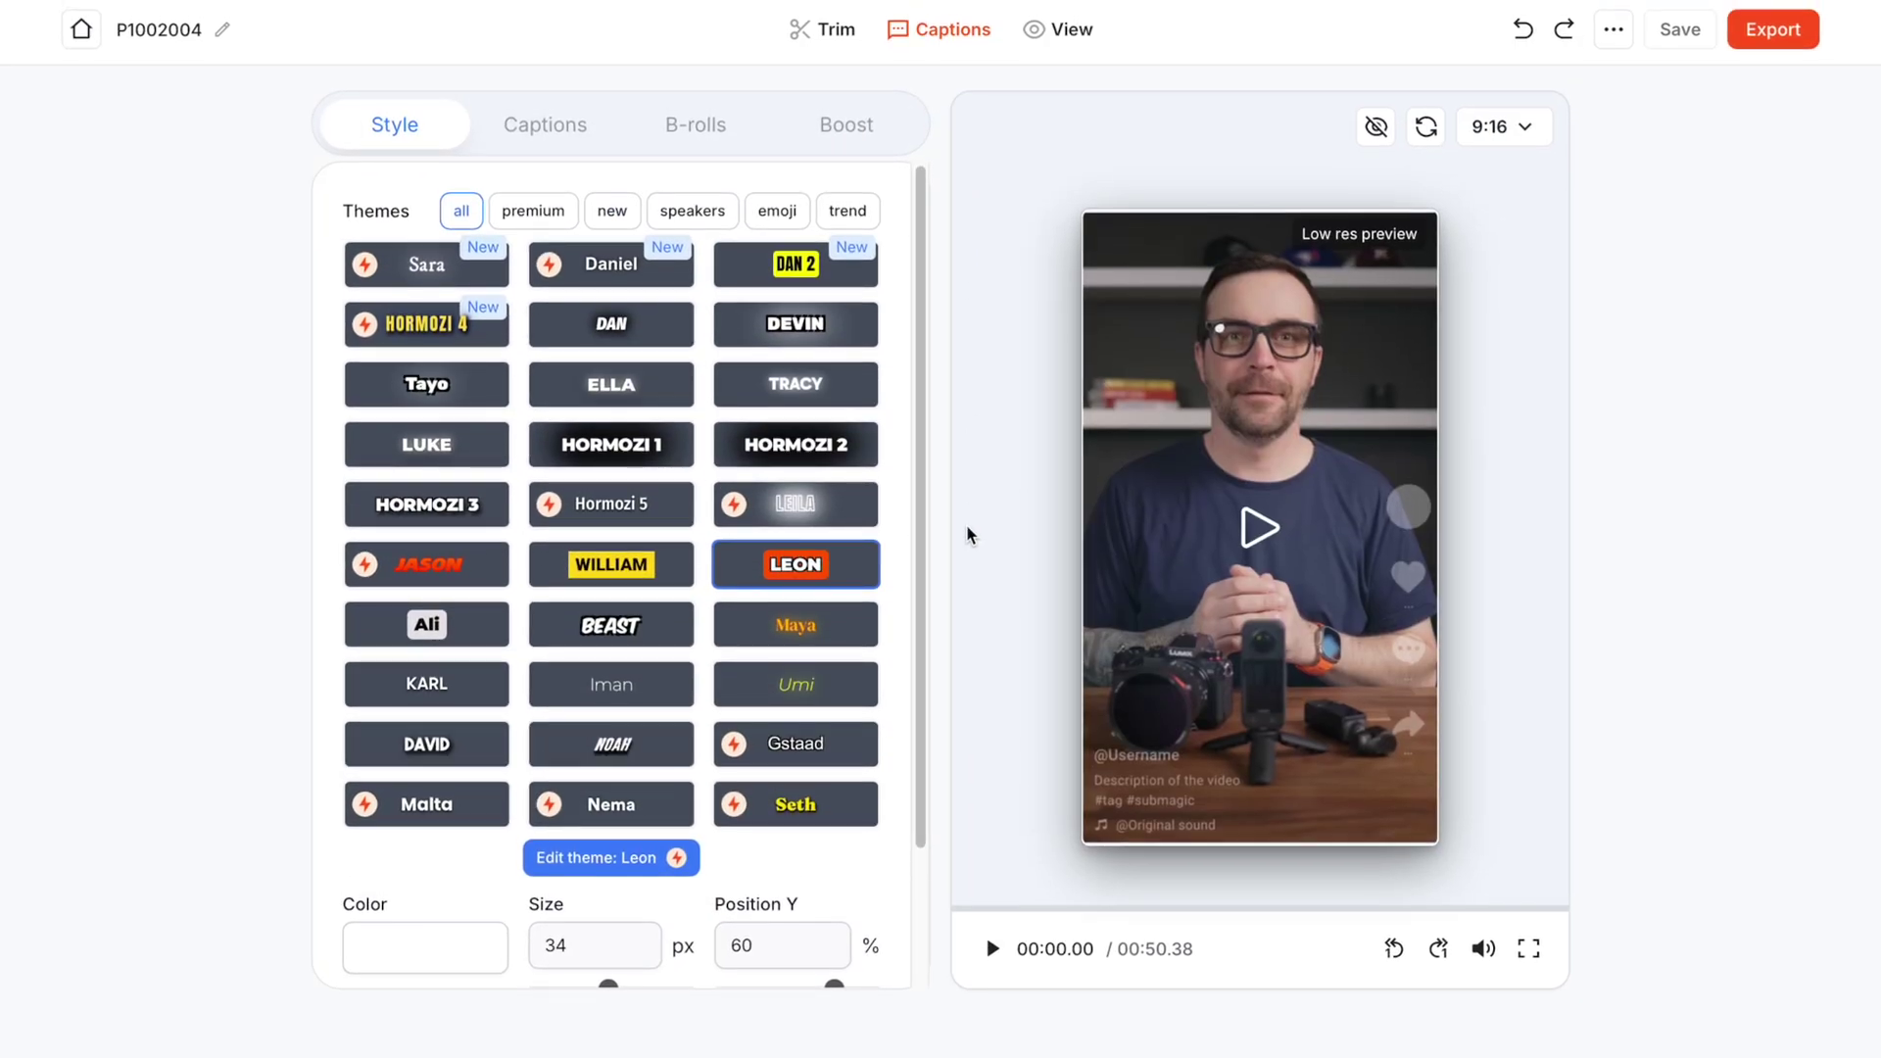
# Step: Remove silences from the P1002004 transcript, first at Medium pace, then at Fast
pyautogui.click(830, 33)
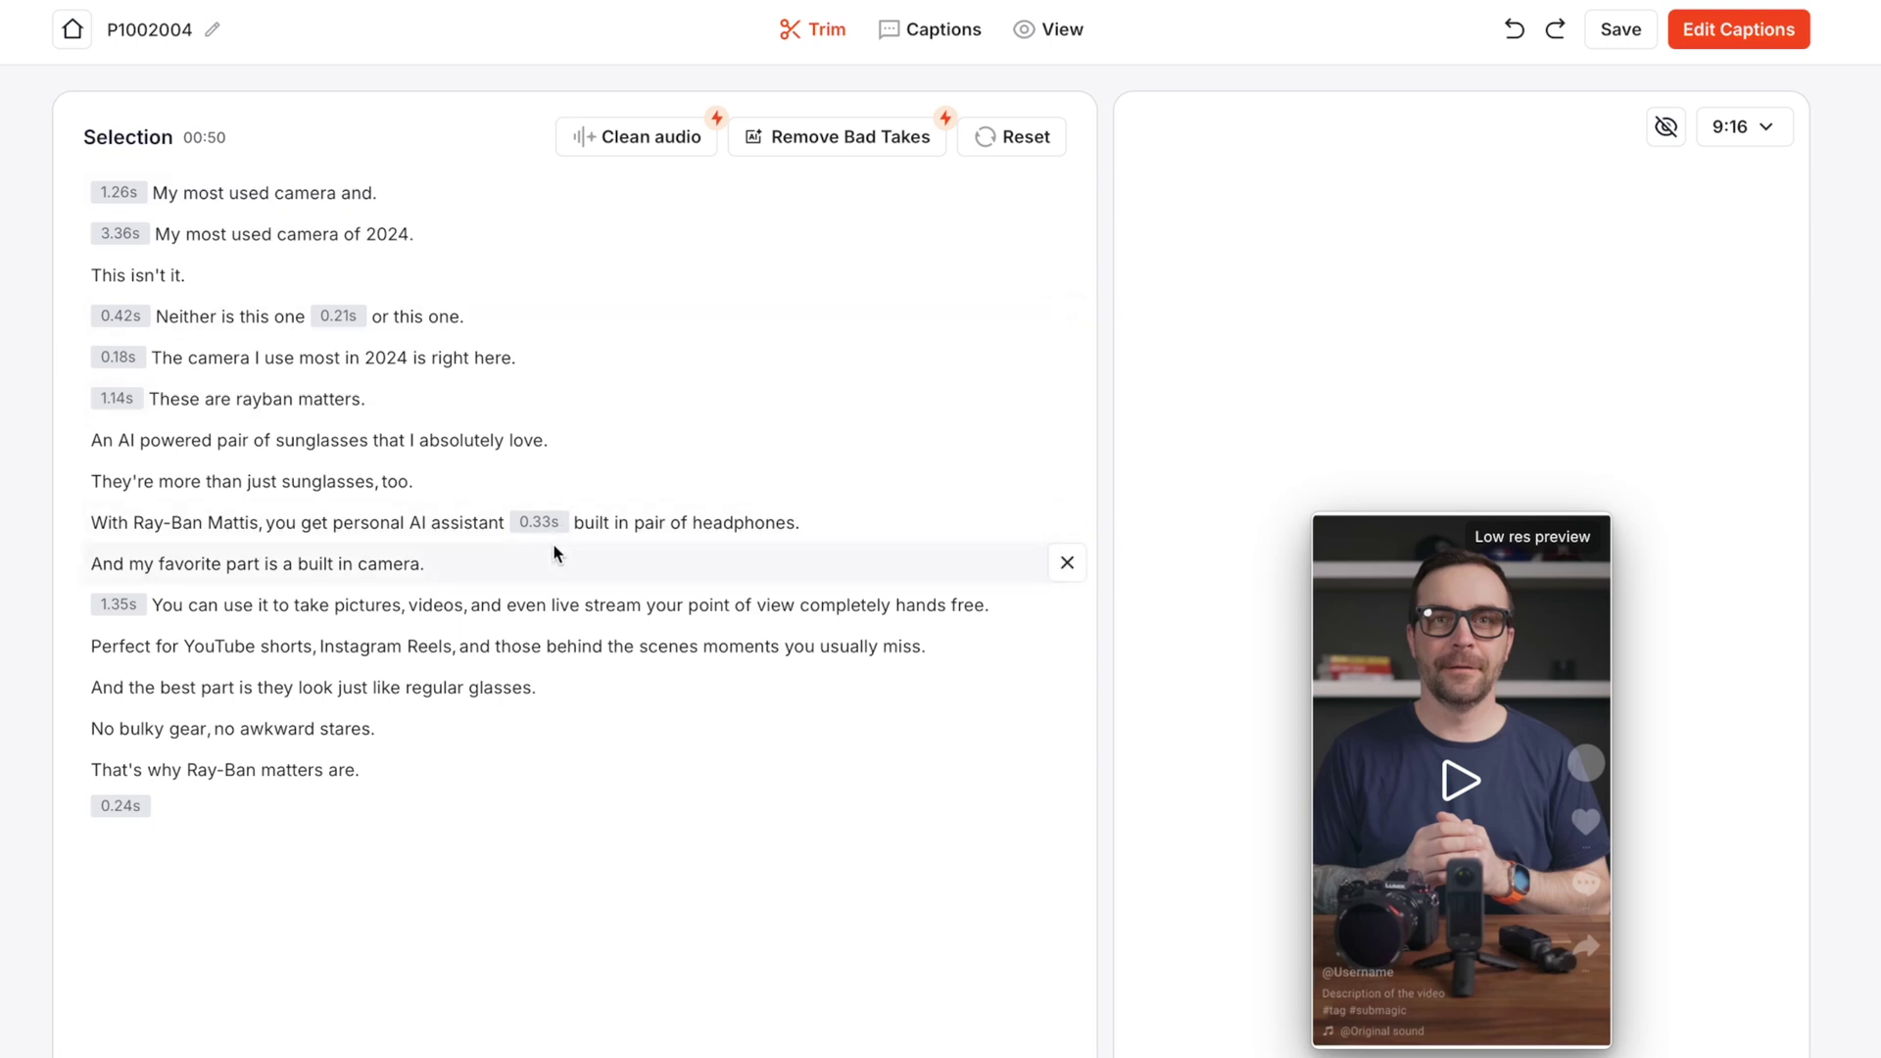
pyautogui.click(630, 139)
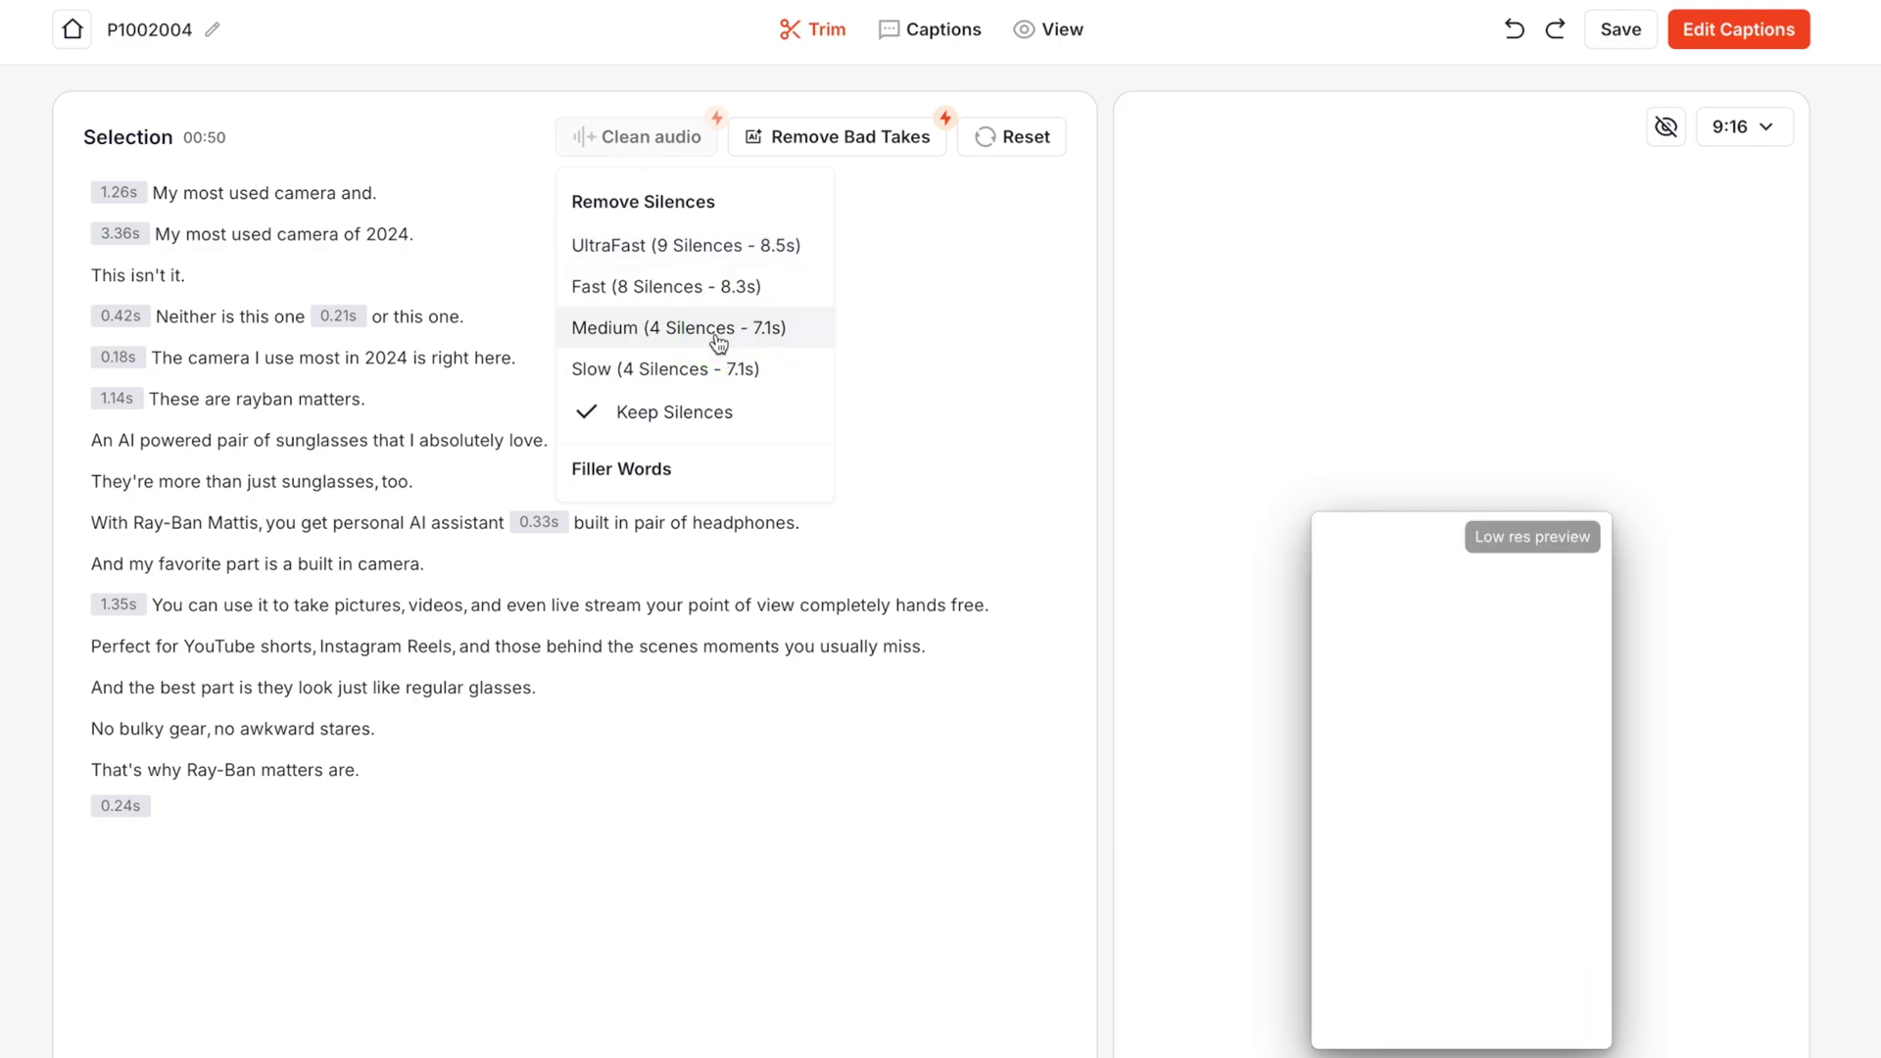
pyautogui.click(717, 341)
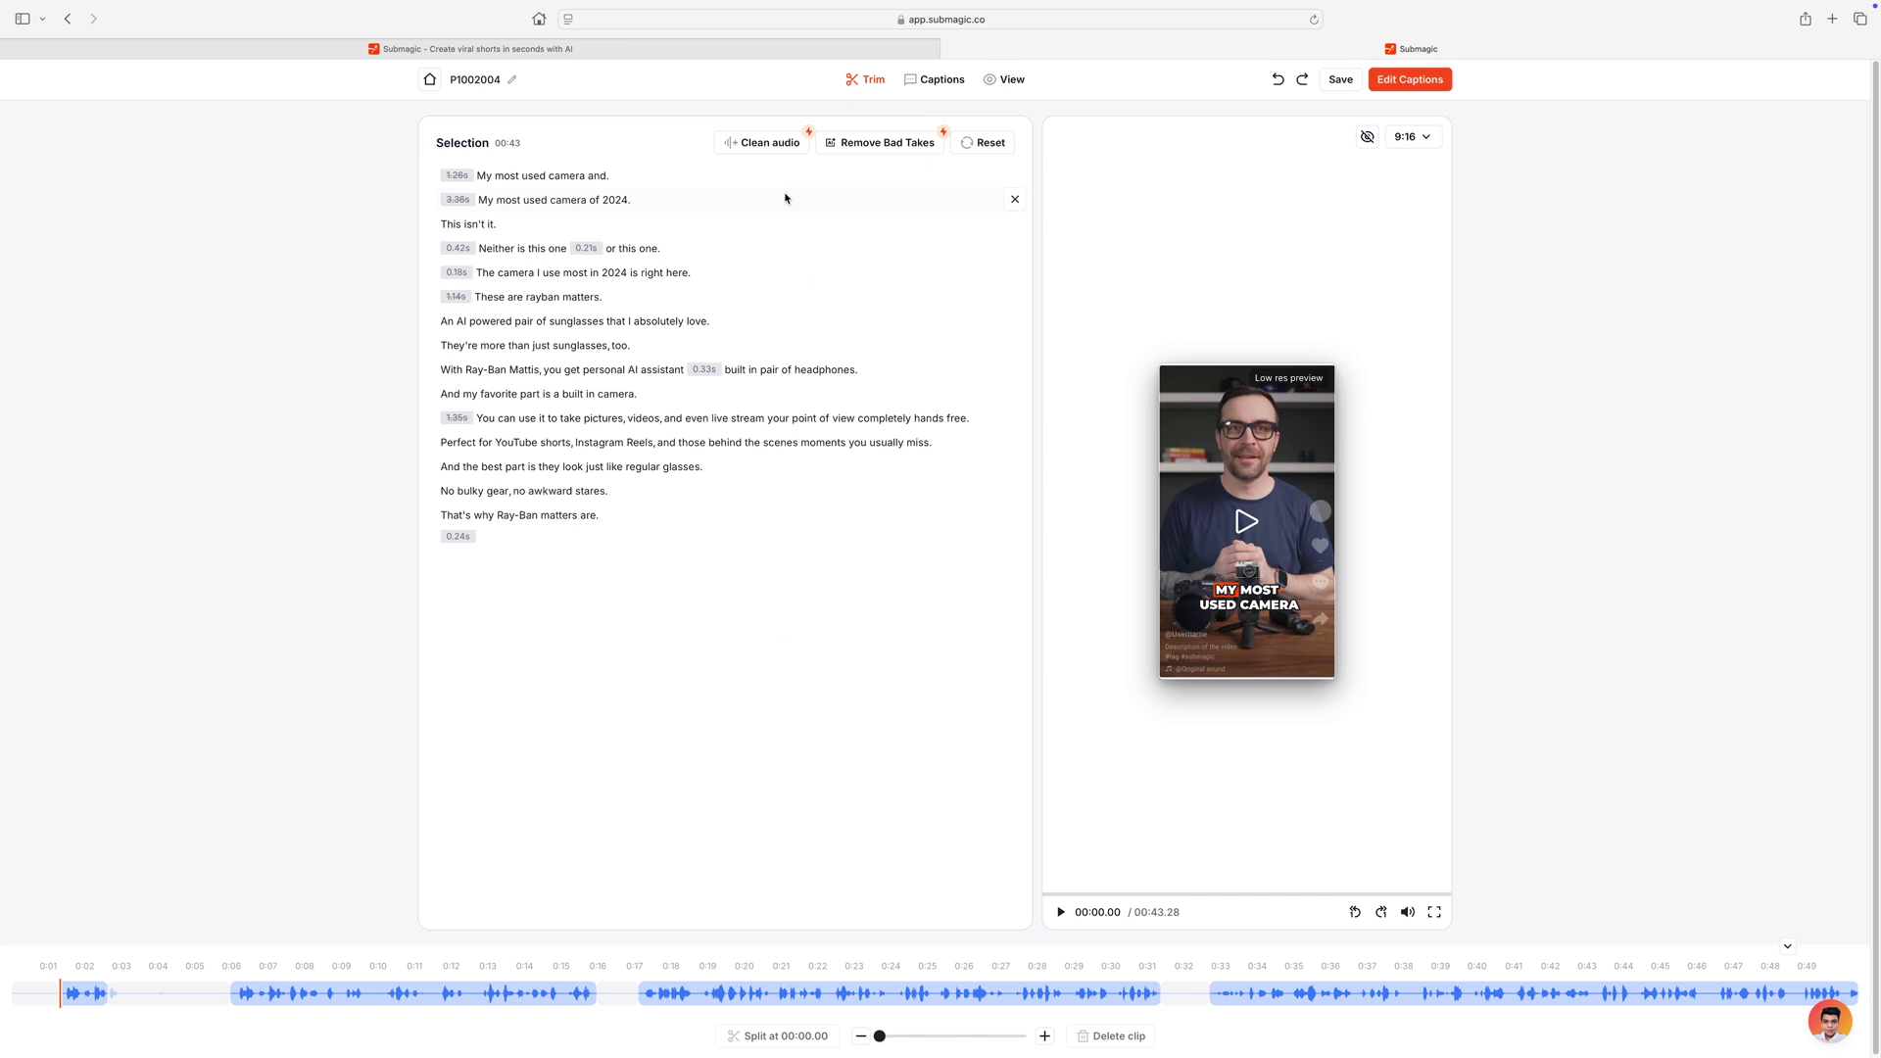
pyautogui.click(779, 145)
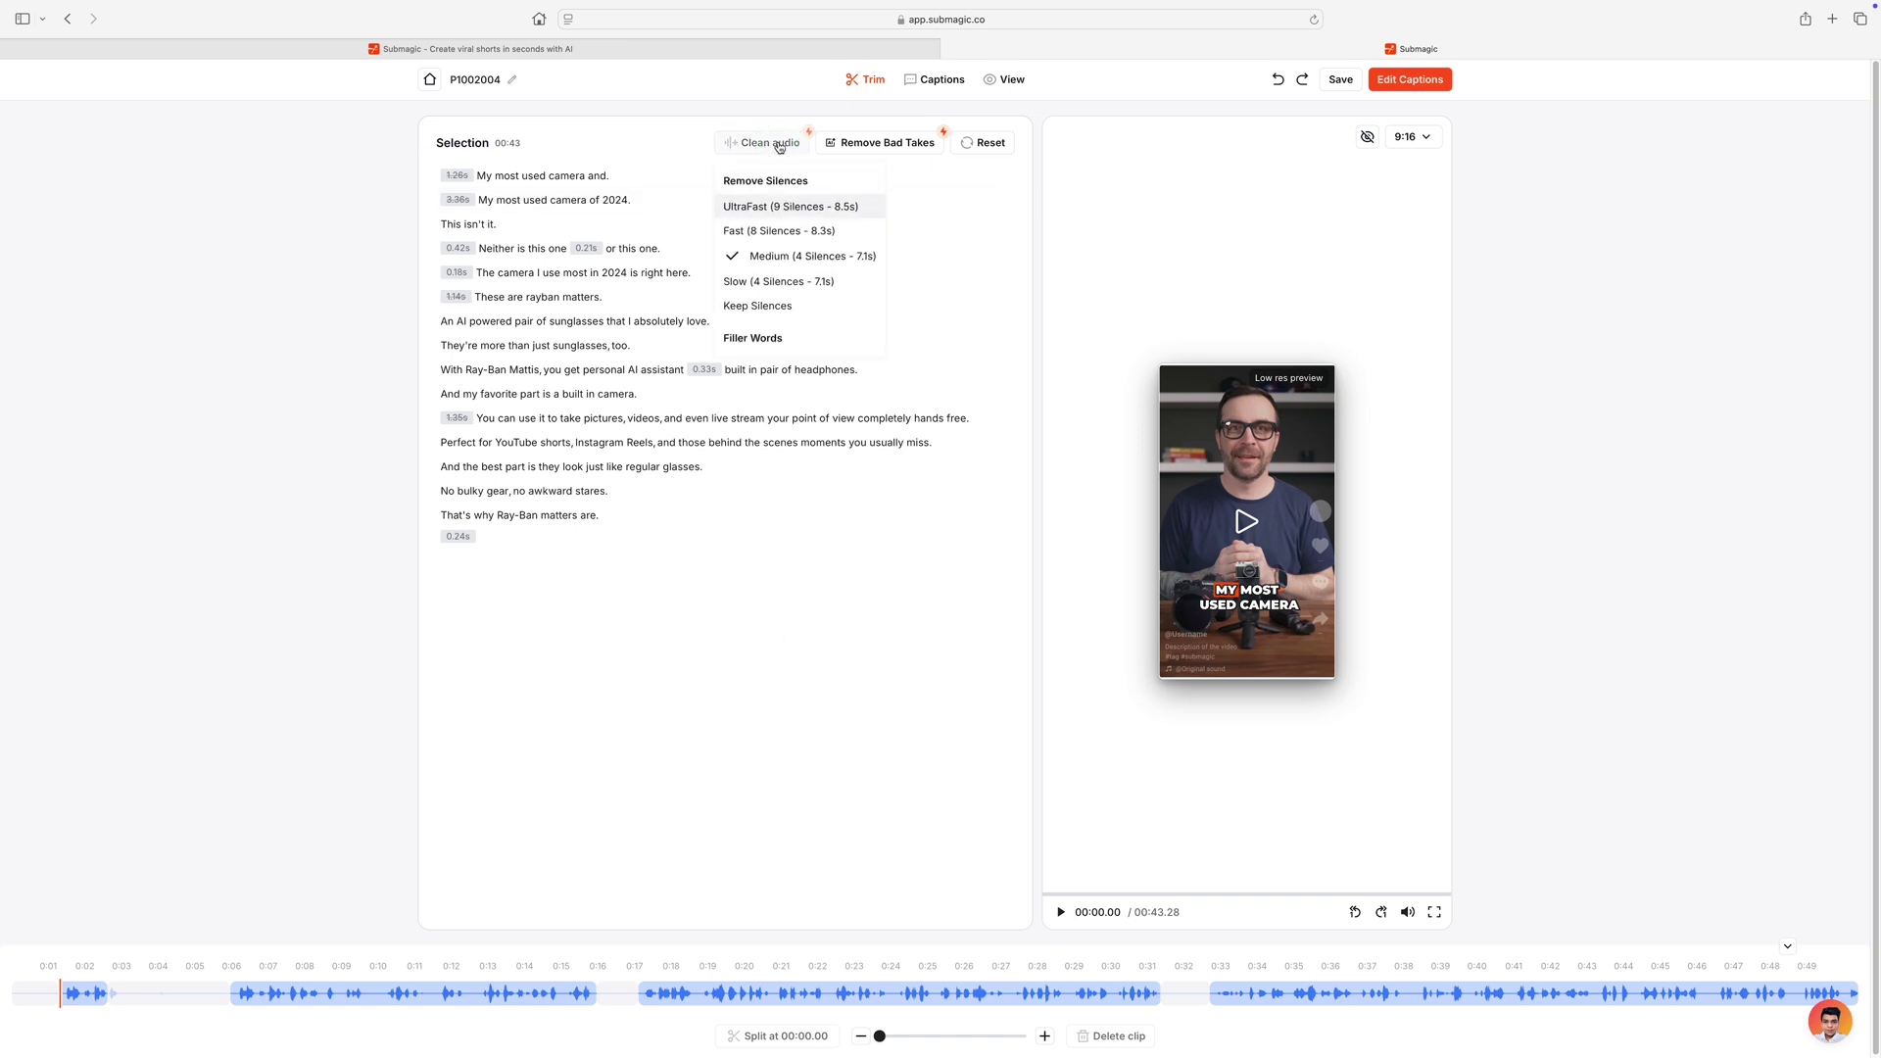
pyautogui.click(777, 230)
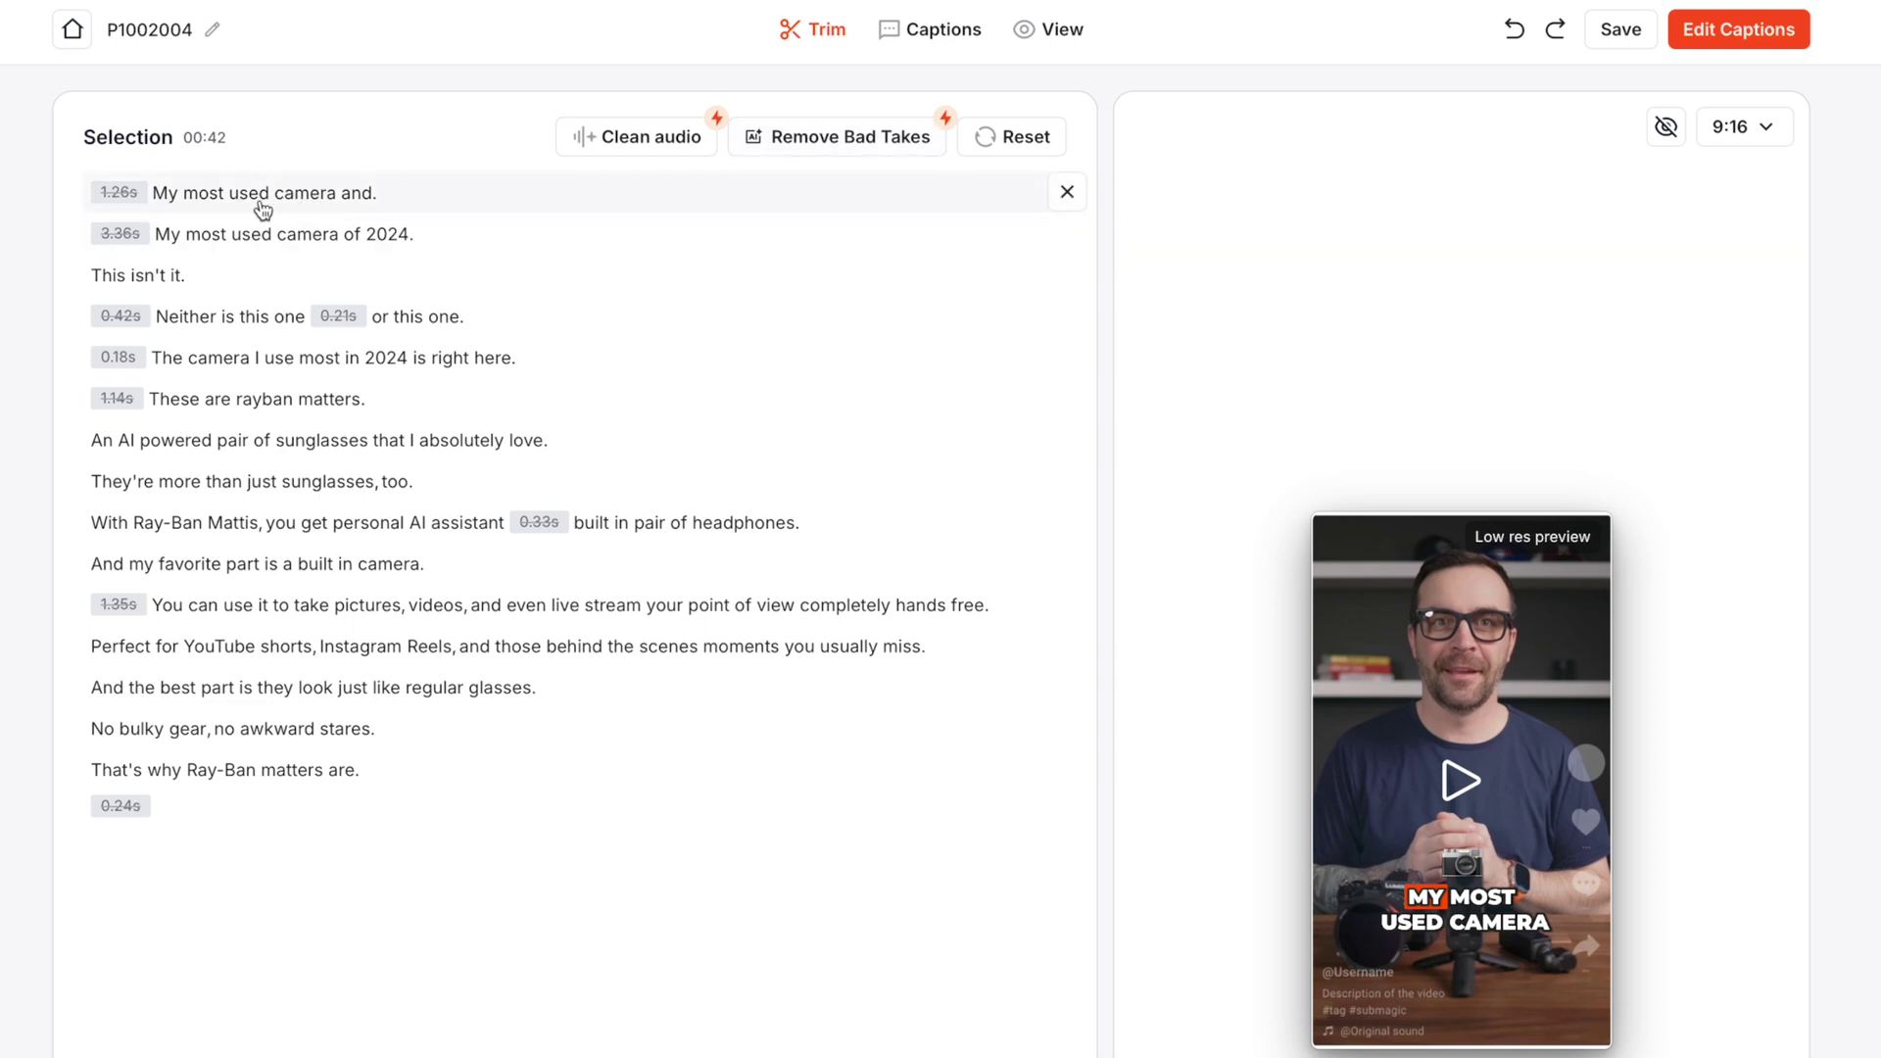
pyautogui.click(836, 139)
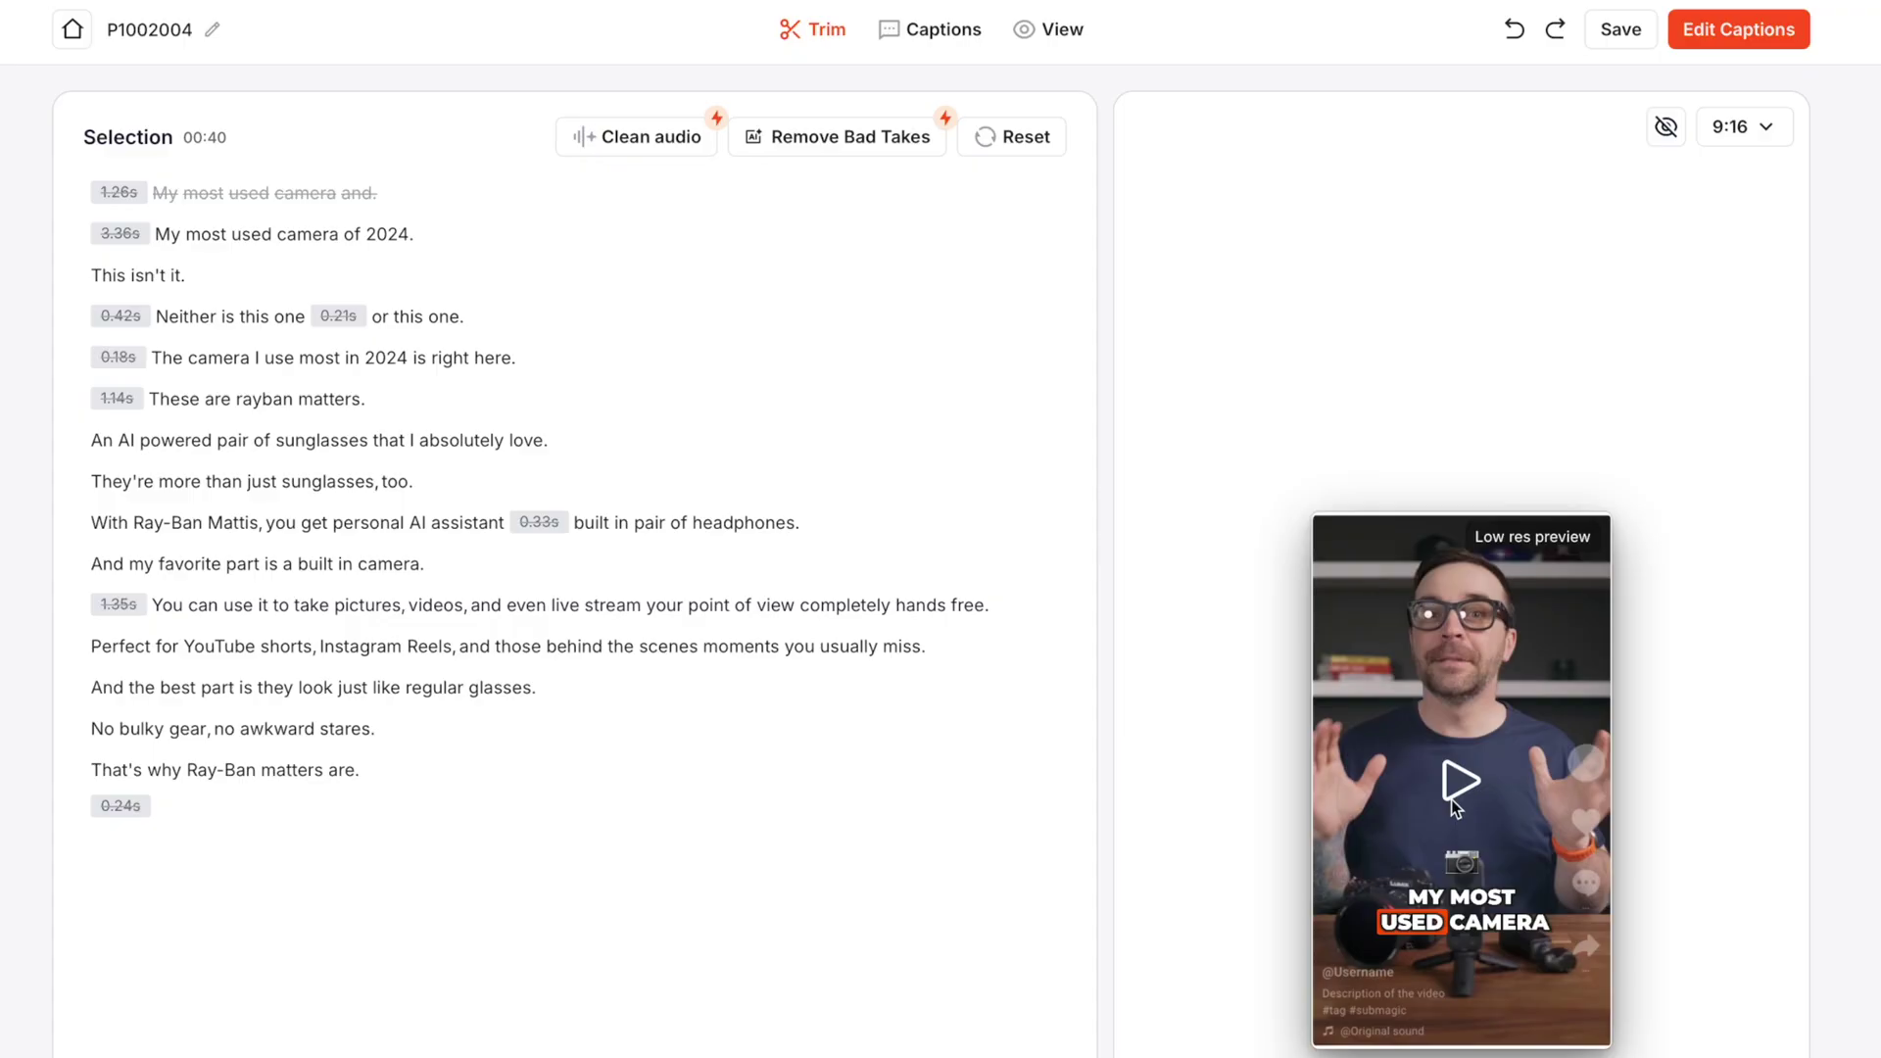
pyautogui.moveTo(308, 318)
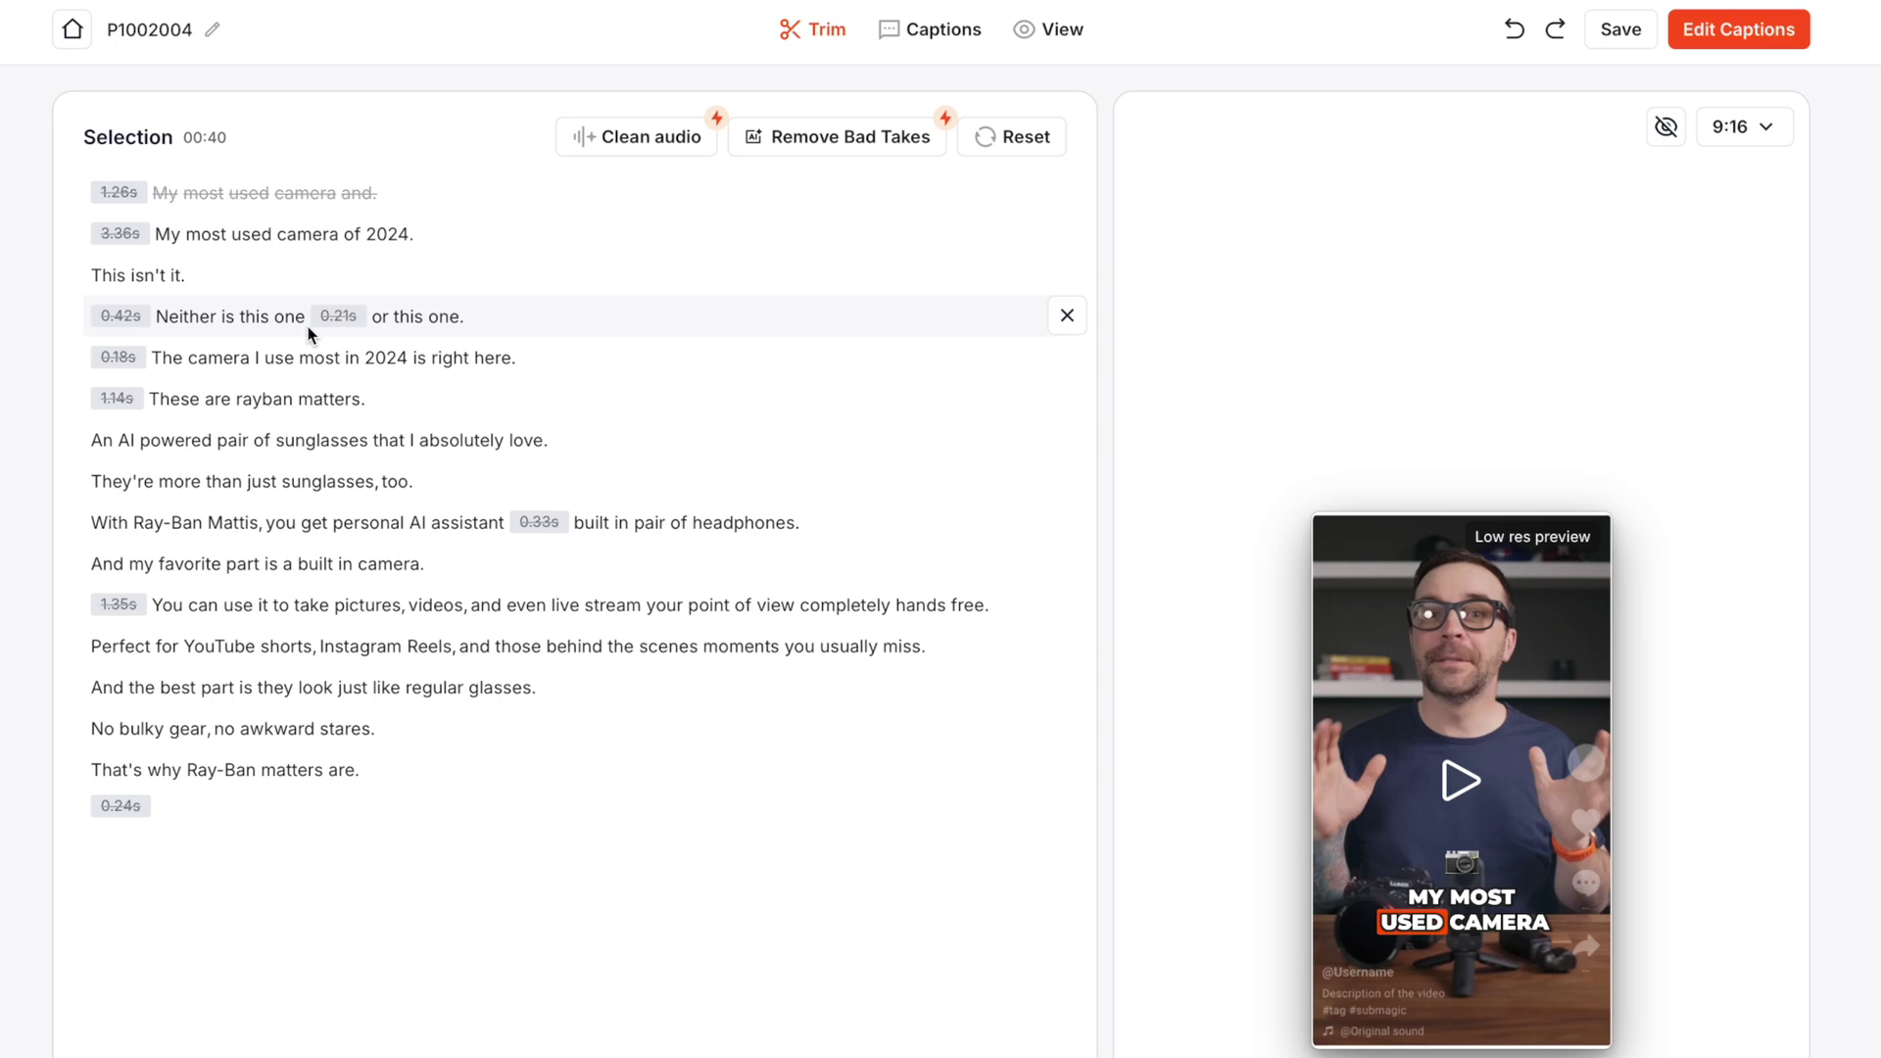
# Step: Cut the words 'Neither is this one' from the transcript, leaving 39 seconds
pyautogui.moveTo(308, 324); pyautogui.dragTo(165, 330)
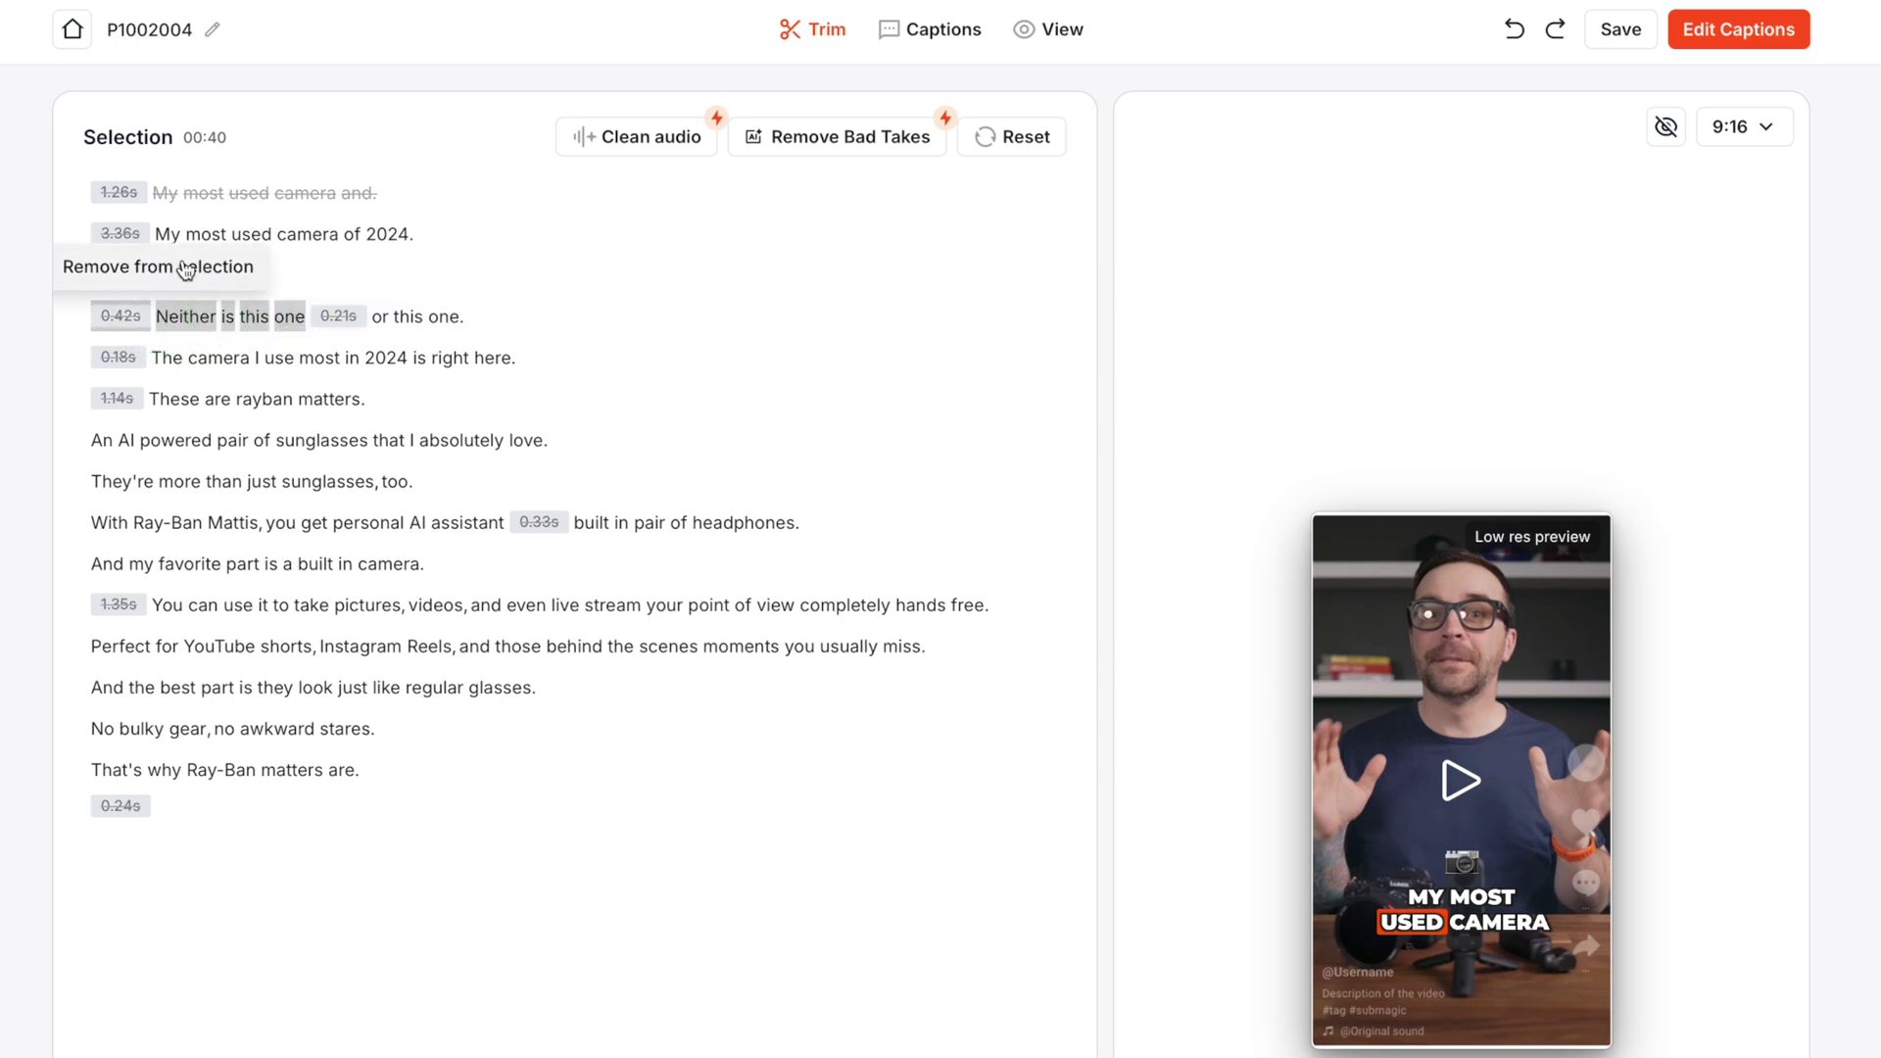
pyautogui.click(186, 268)
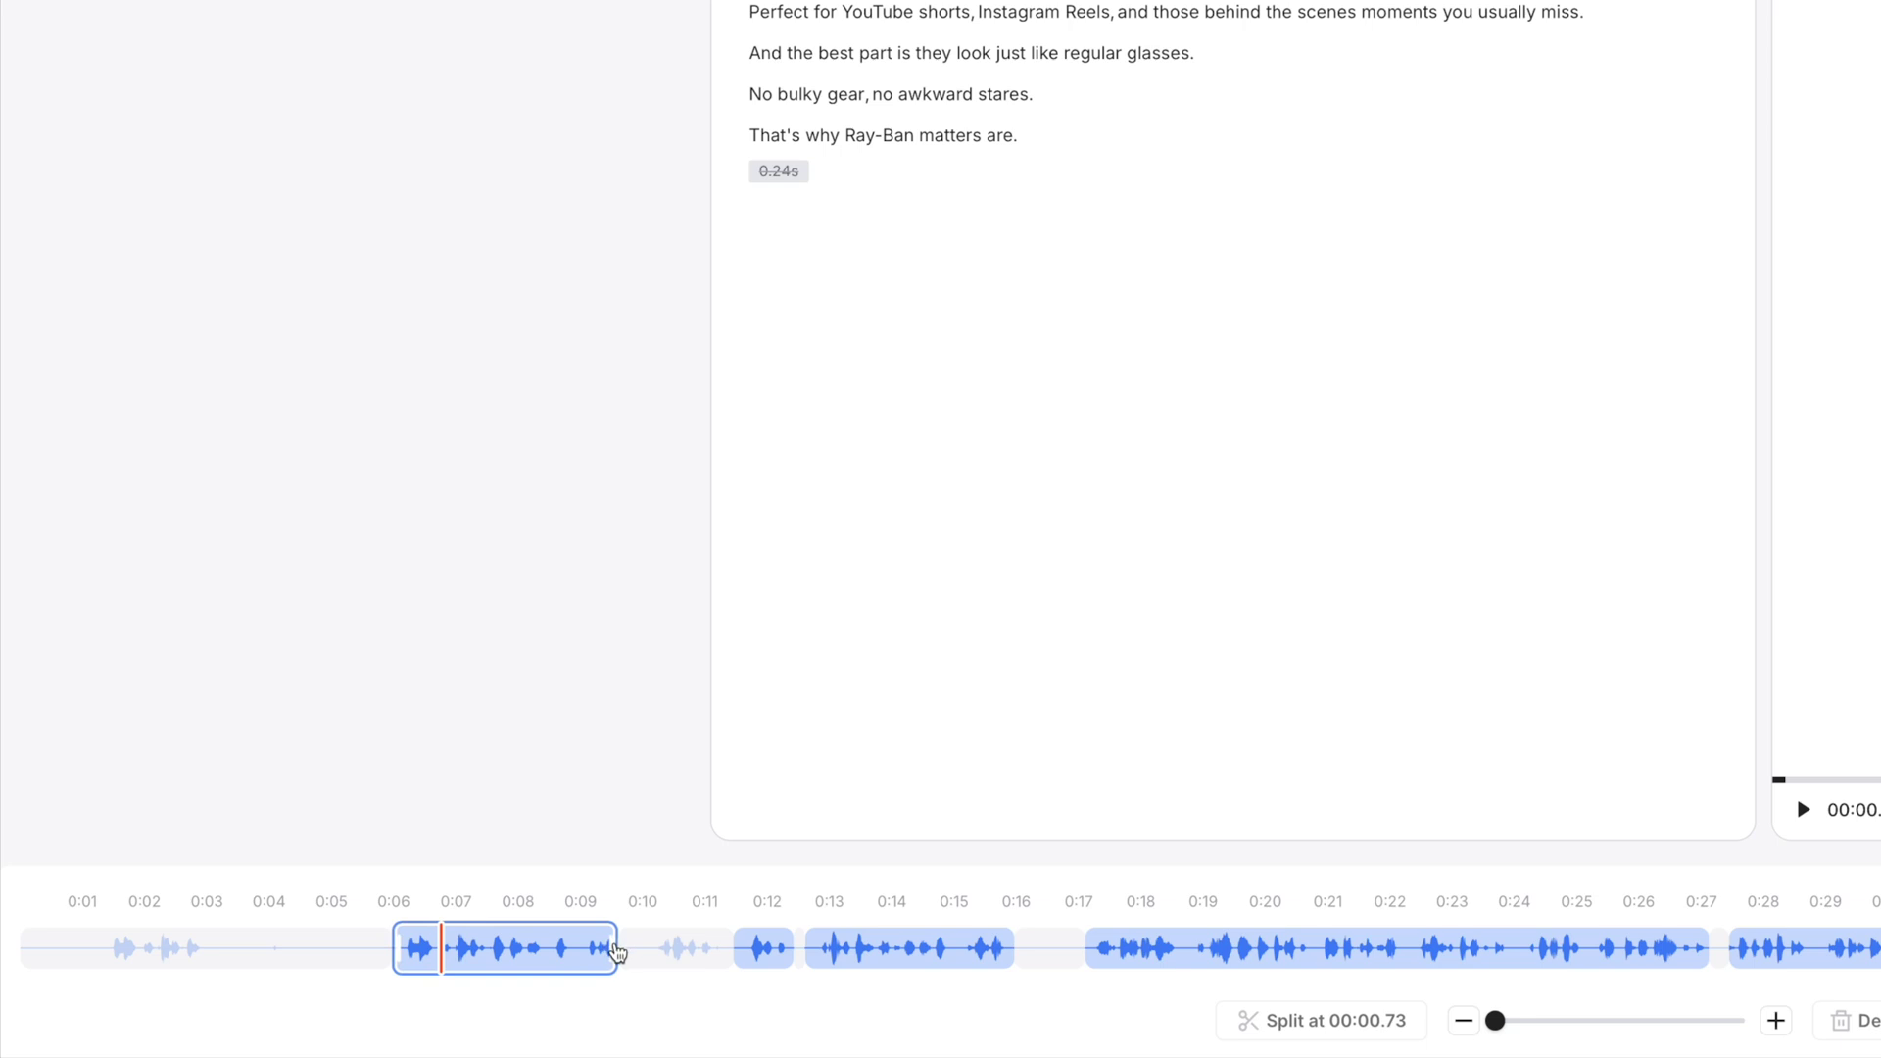
# Step: Extend the clip's end and select the short clips near 0:11 in the timeline
pyautogui.moveTo(615, 952); pyautogui.dragTo(628, 949)
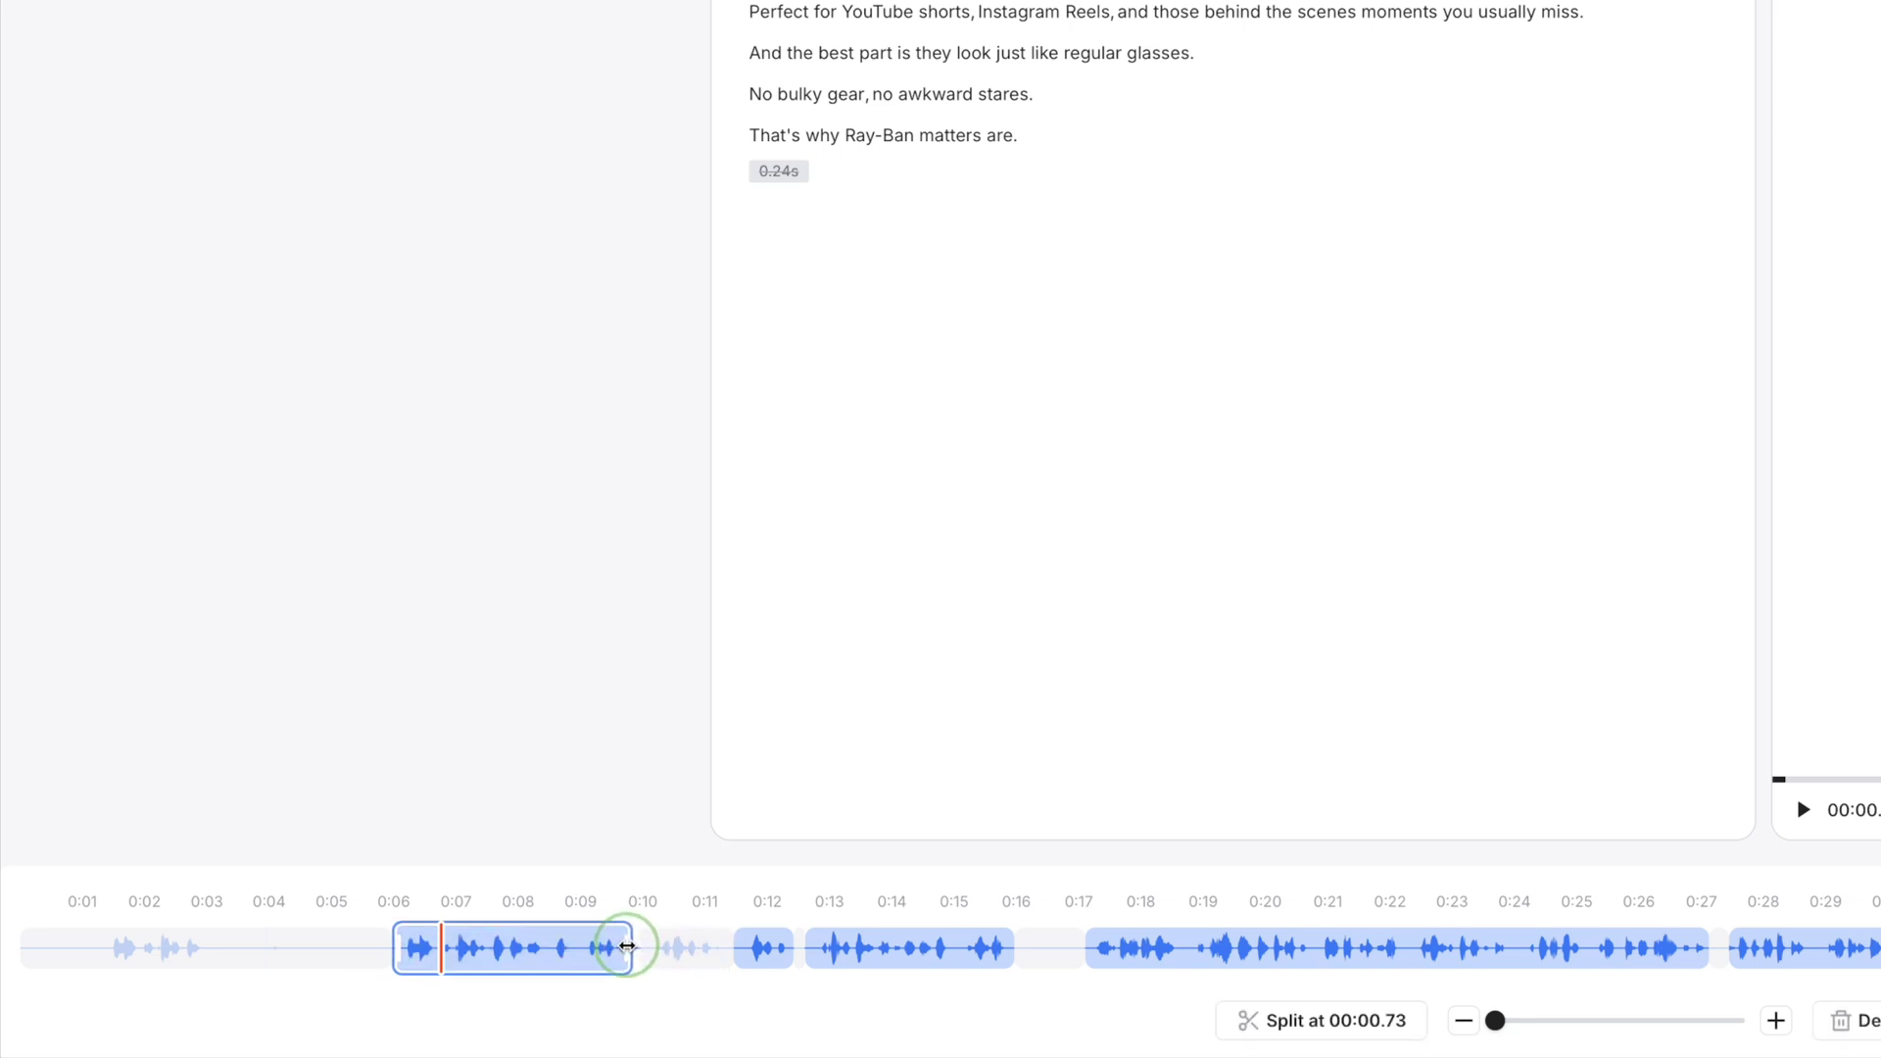
pyautogui.click(752, 948)
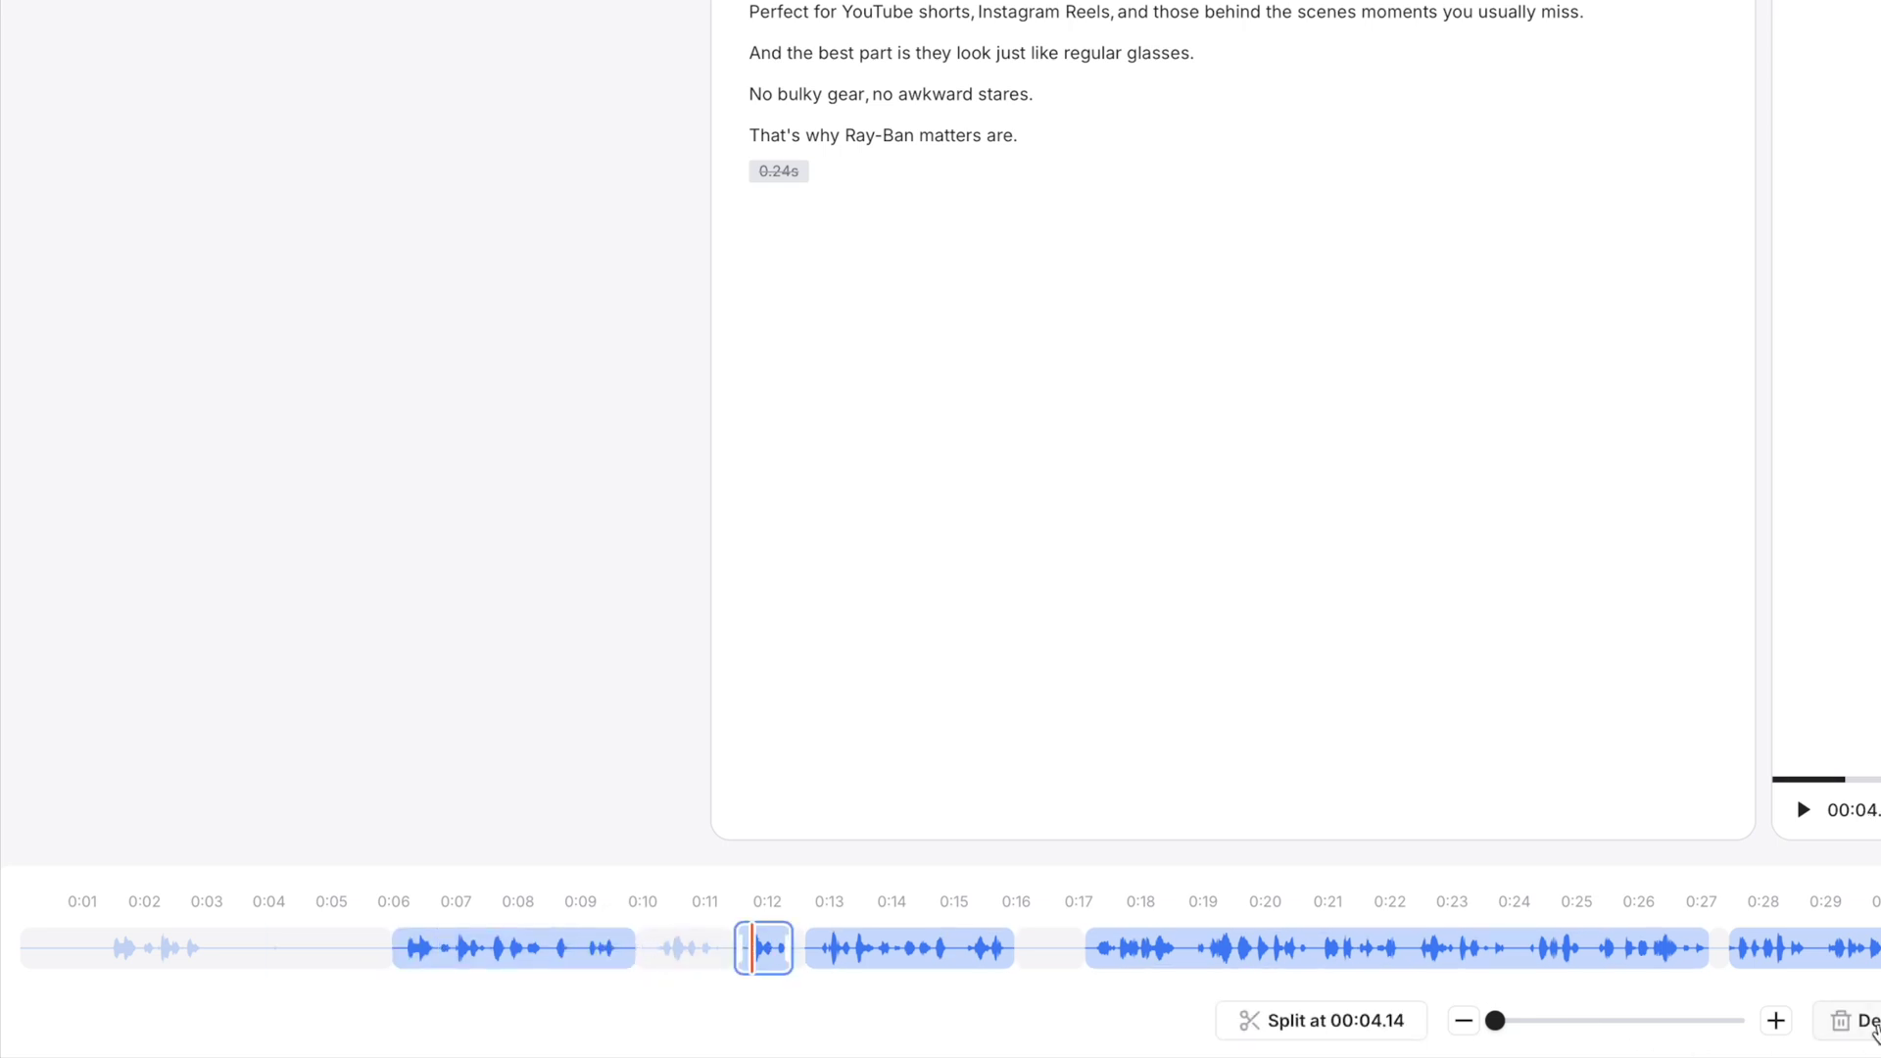
pyautogui.click(899, 948)
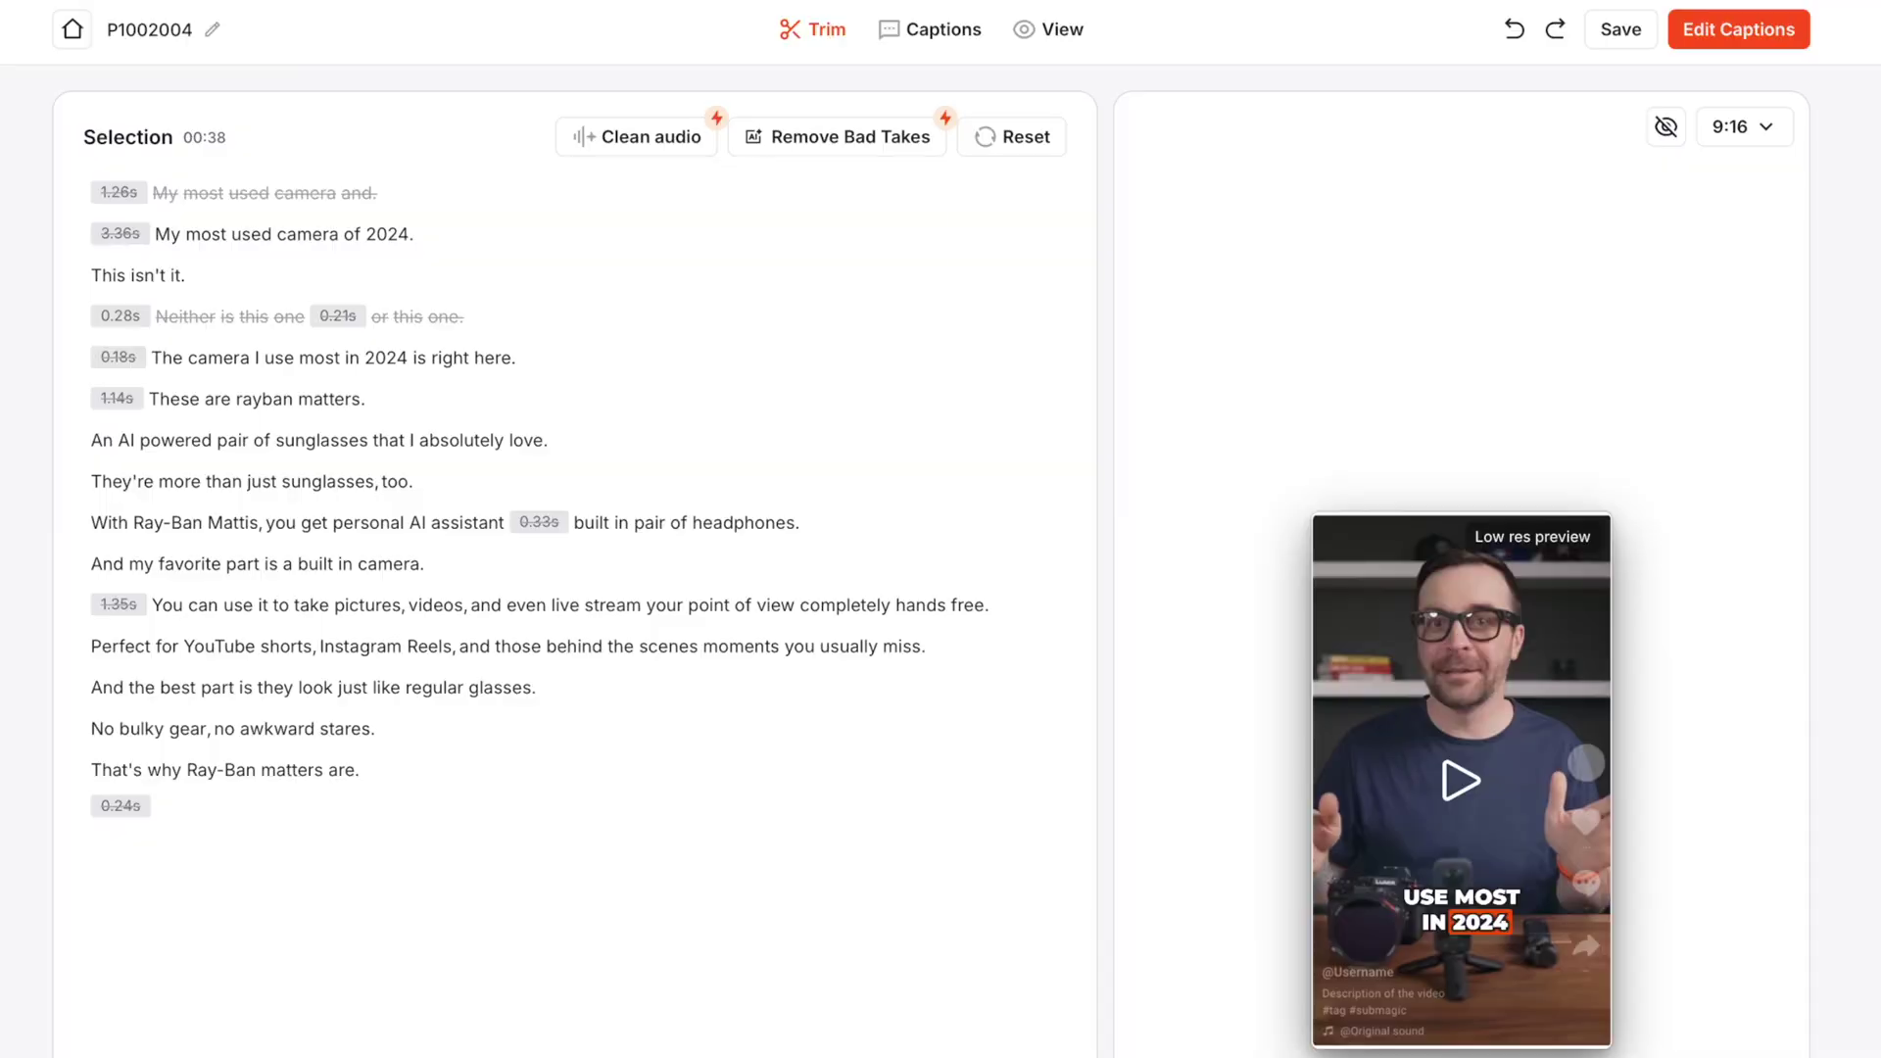
# Step: Go back to the Captions list and select the first caption, 'My most'
pyautogui.click(935, 32)
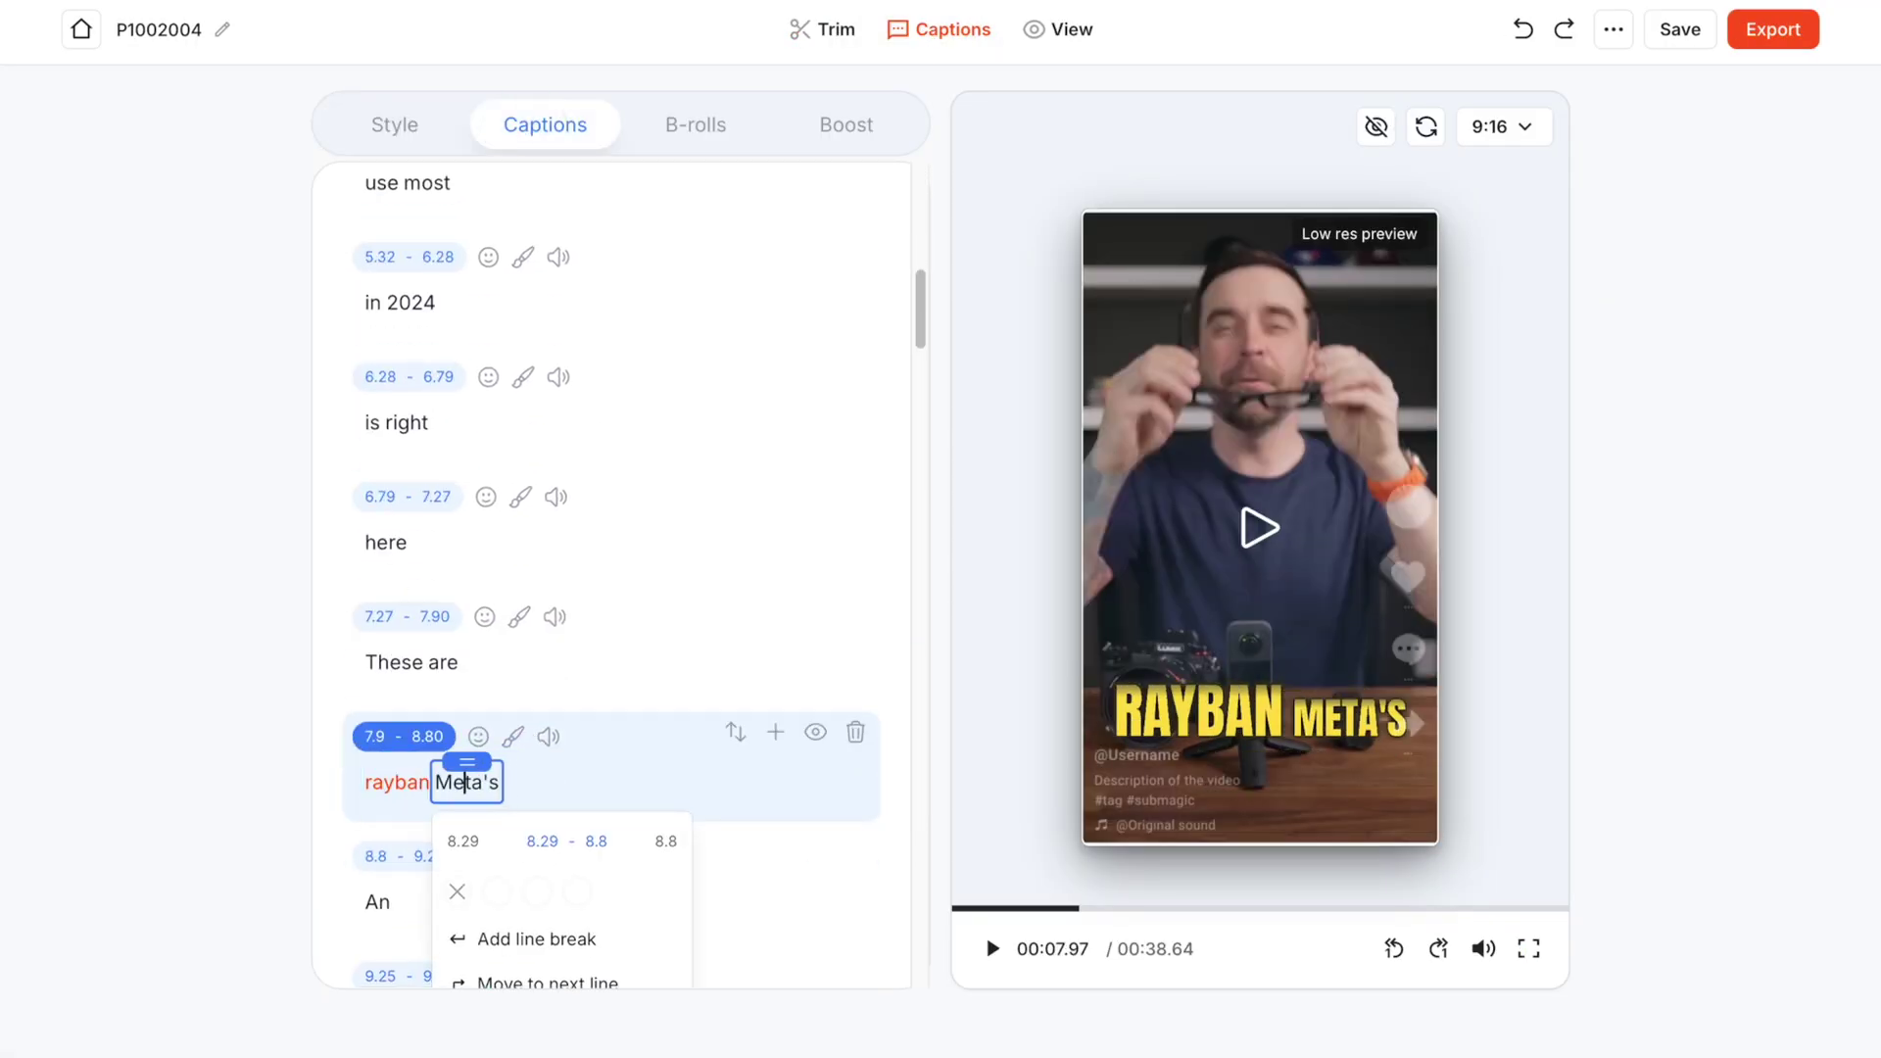
pyautogui.scroll(-5, 588, 853)
pyautogui.scroll(-5, 520, 769)
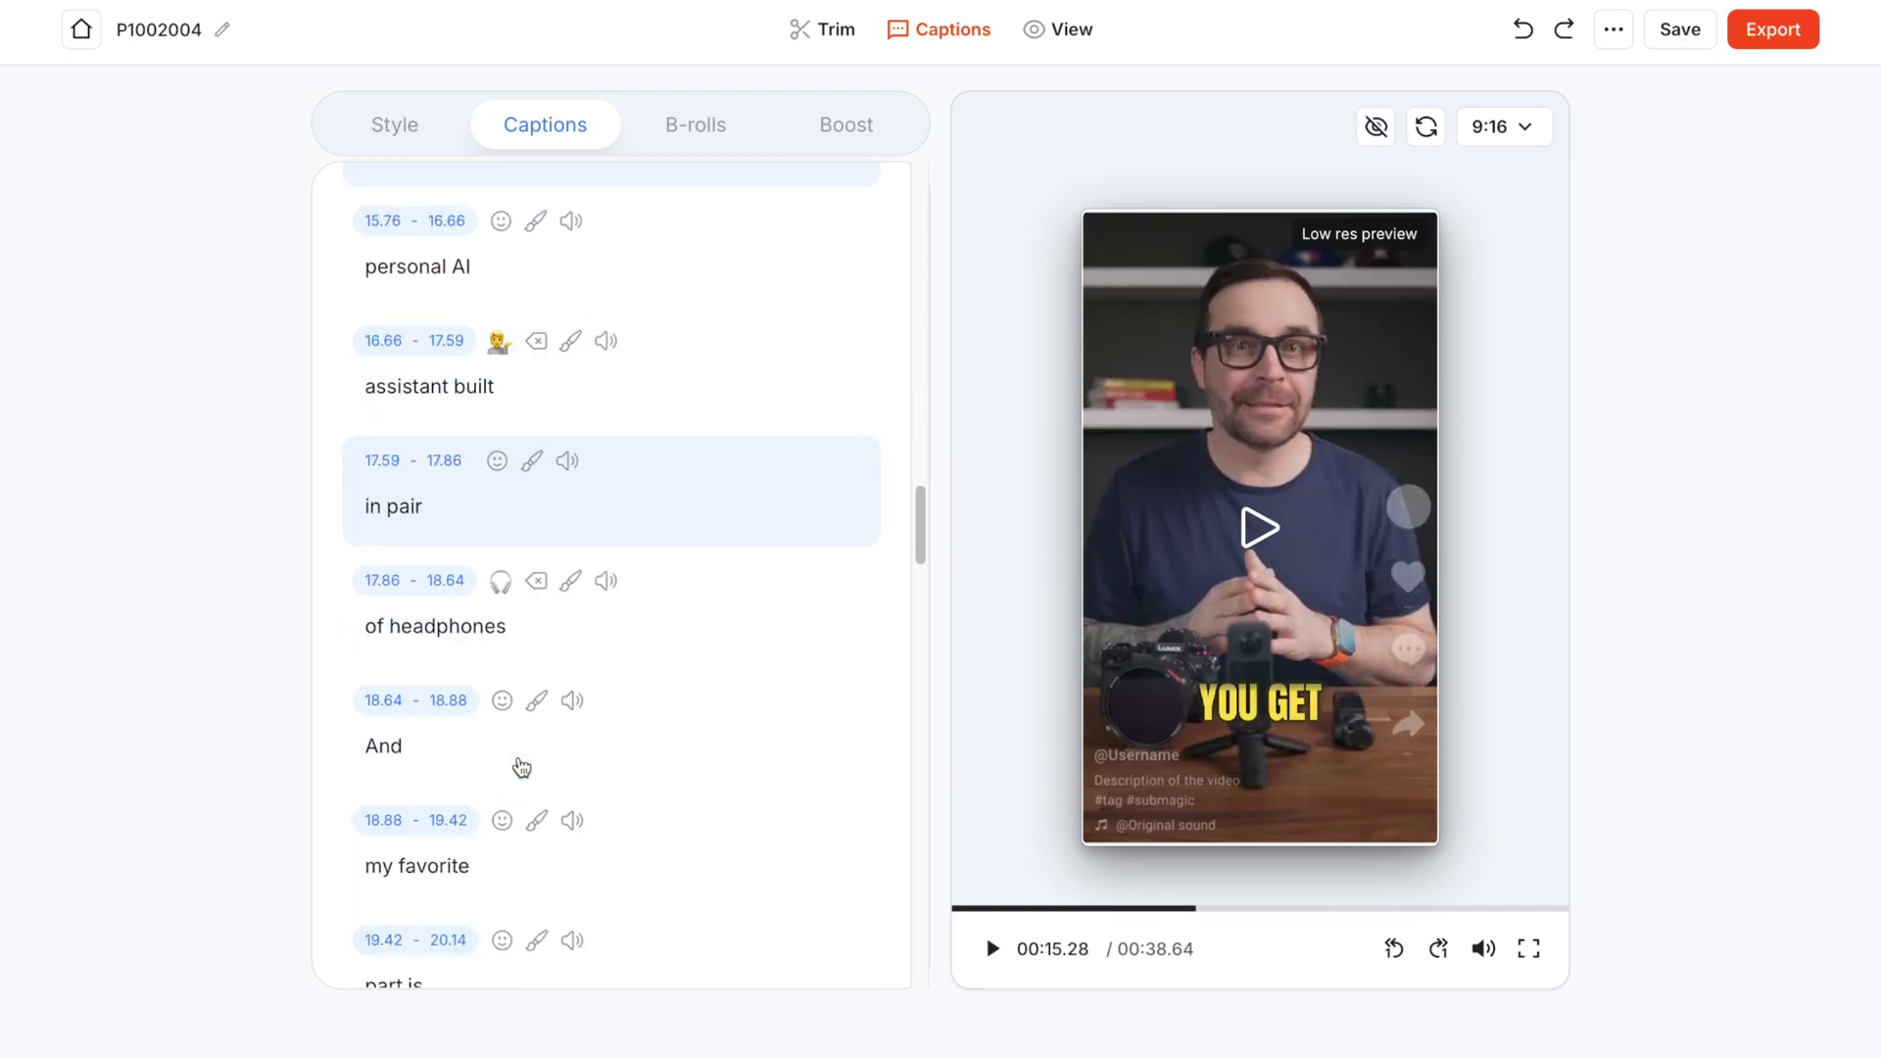
pyautogui.scroll(-5, 520, 761)
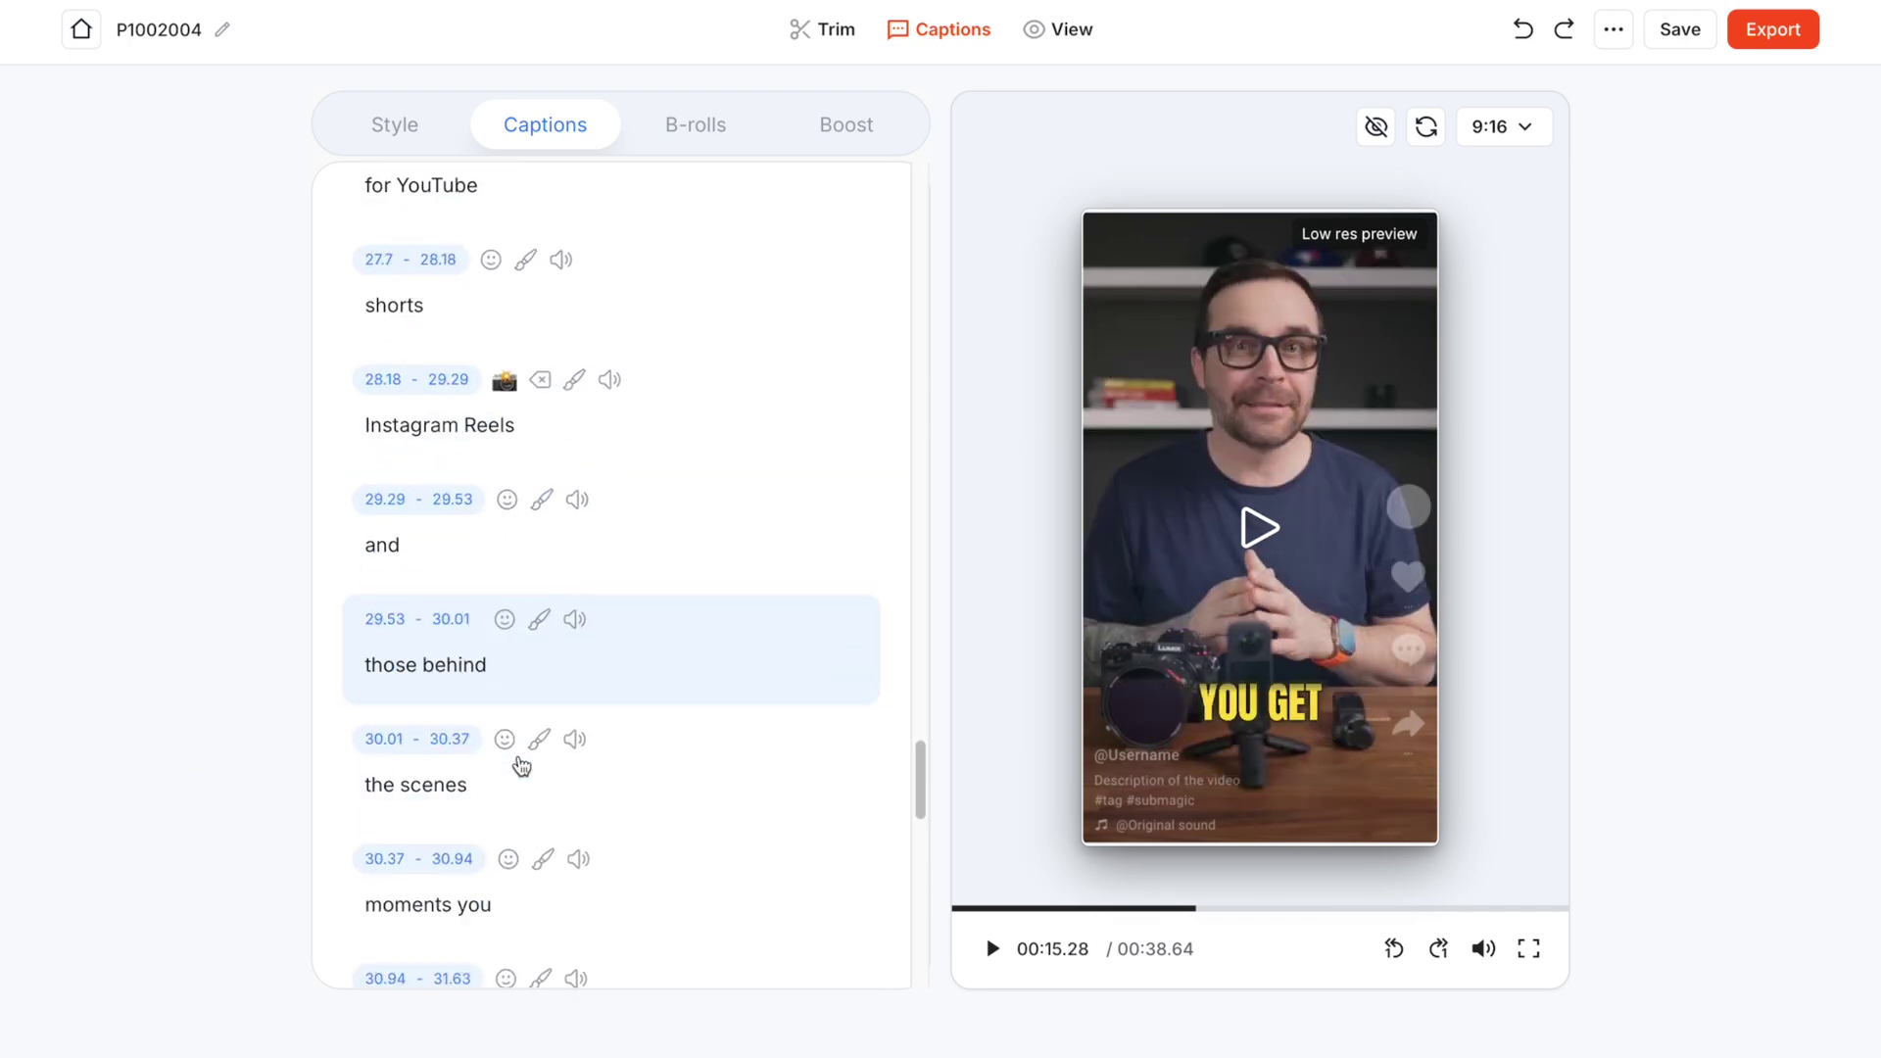
pyautogui.scroll(-5, 415, 914)
pyautogui.click(415, 914)
pyautogui.scroll(20, 593, 441)
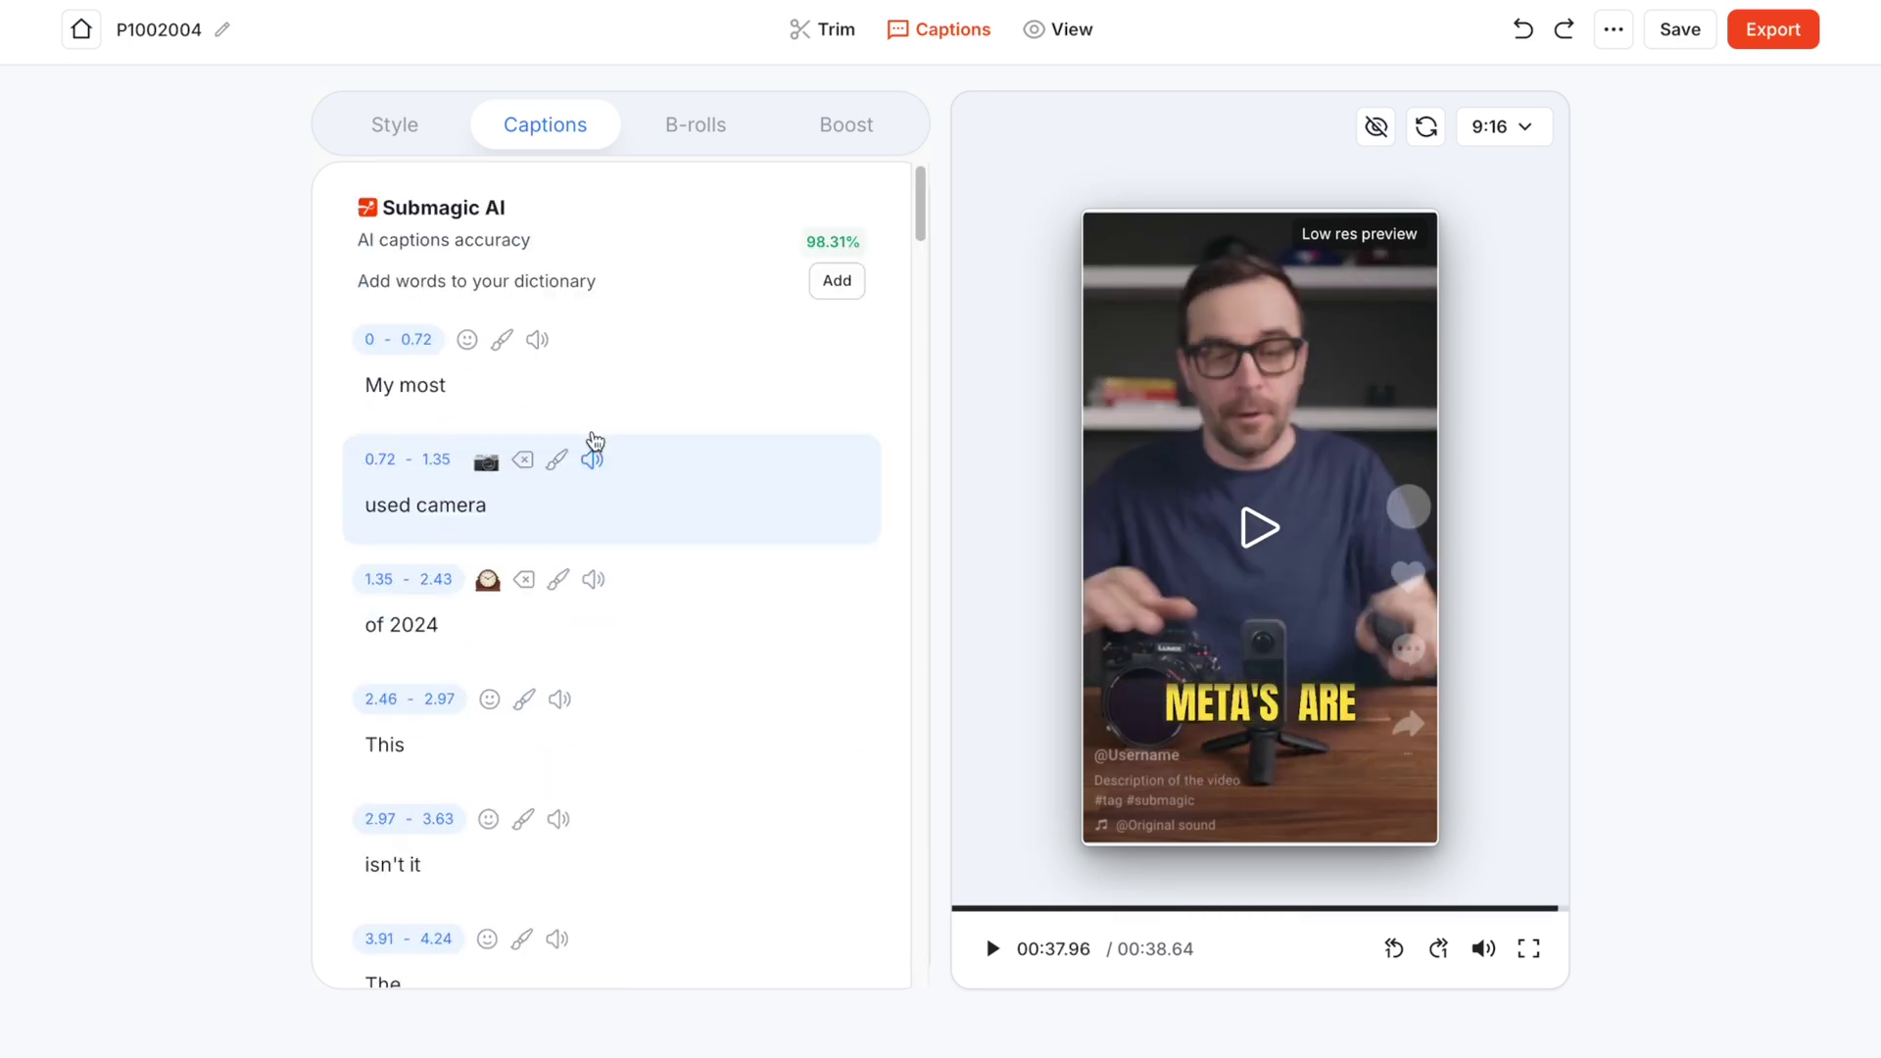
pyautogui.click(655, 347)
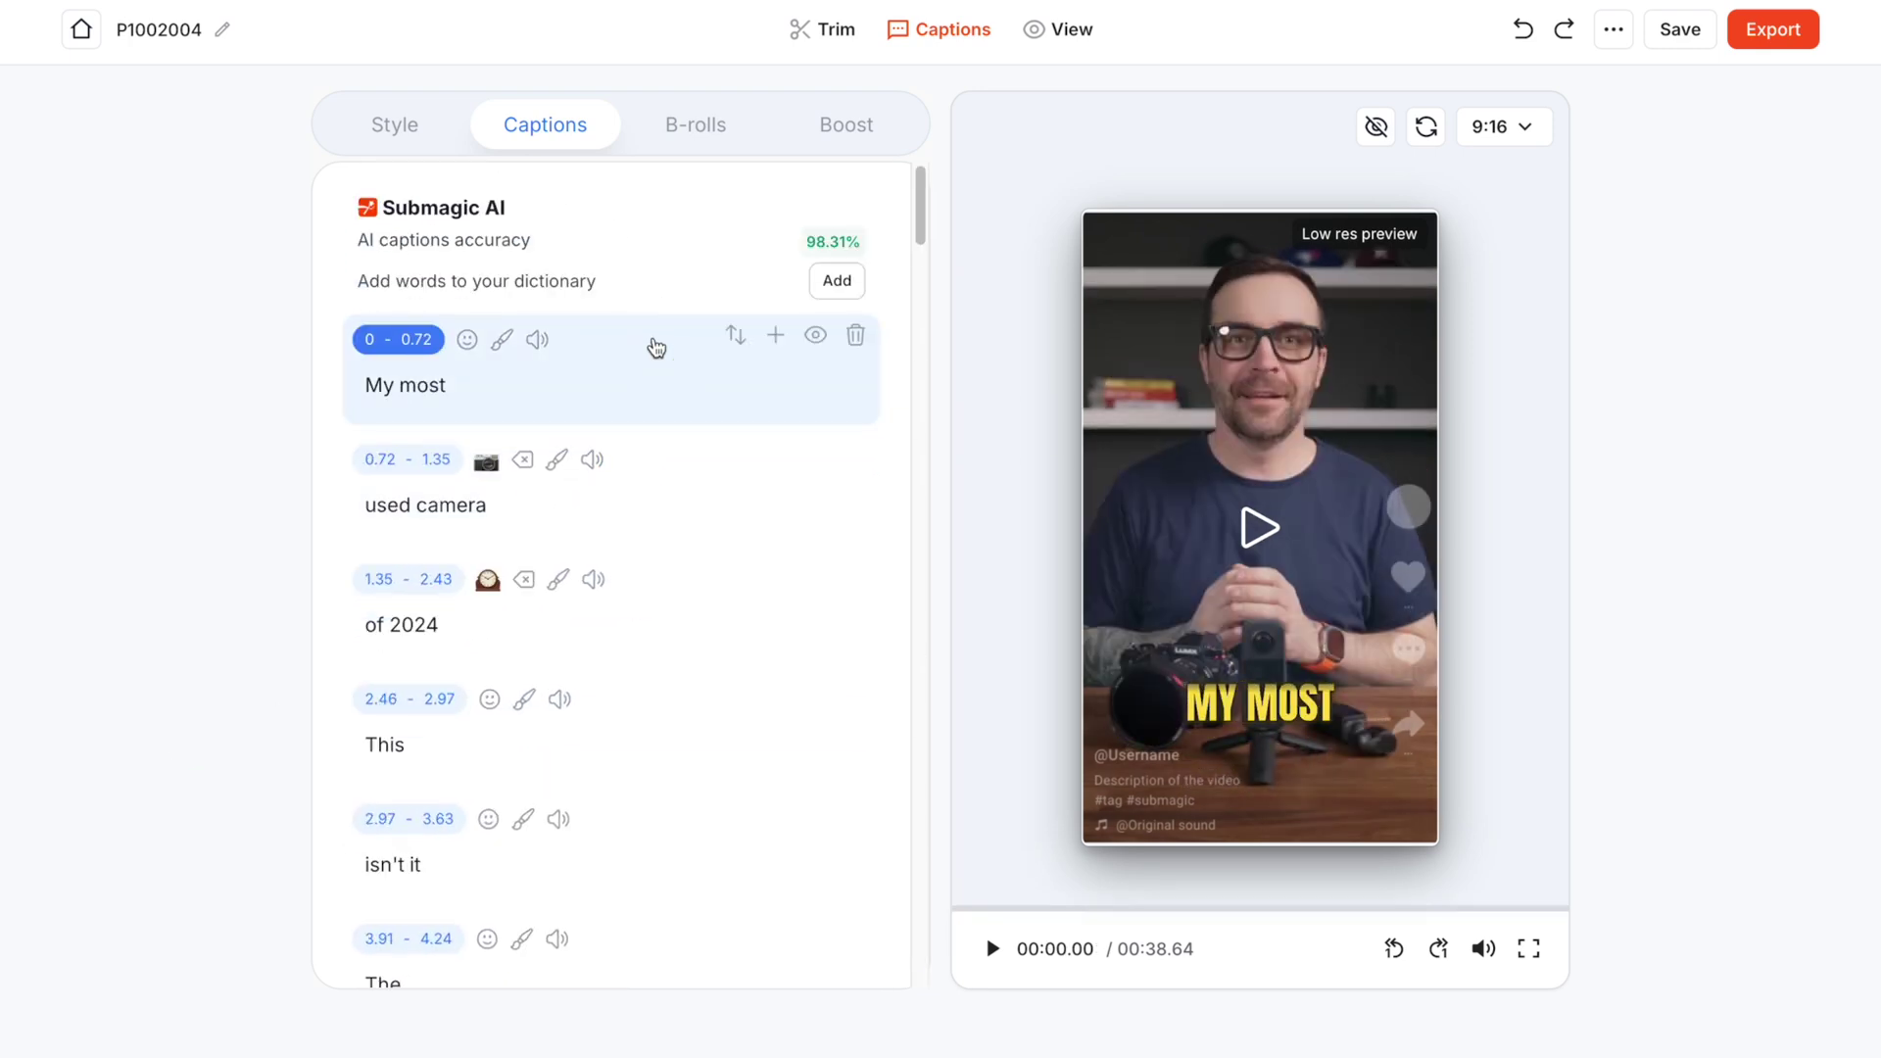
# Step: Apply Magic Zooms, keep Crash Zoom Out on the first clip, and preview the result
pyautogui.click(707, 126)
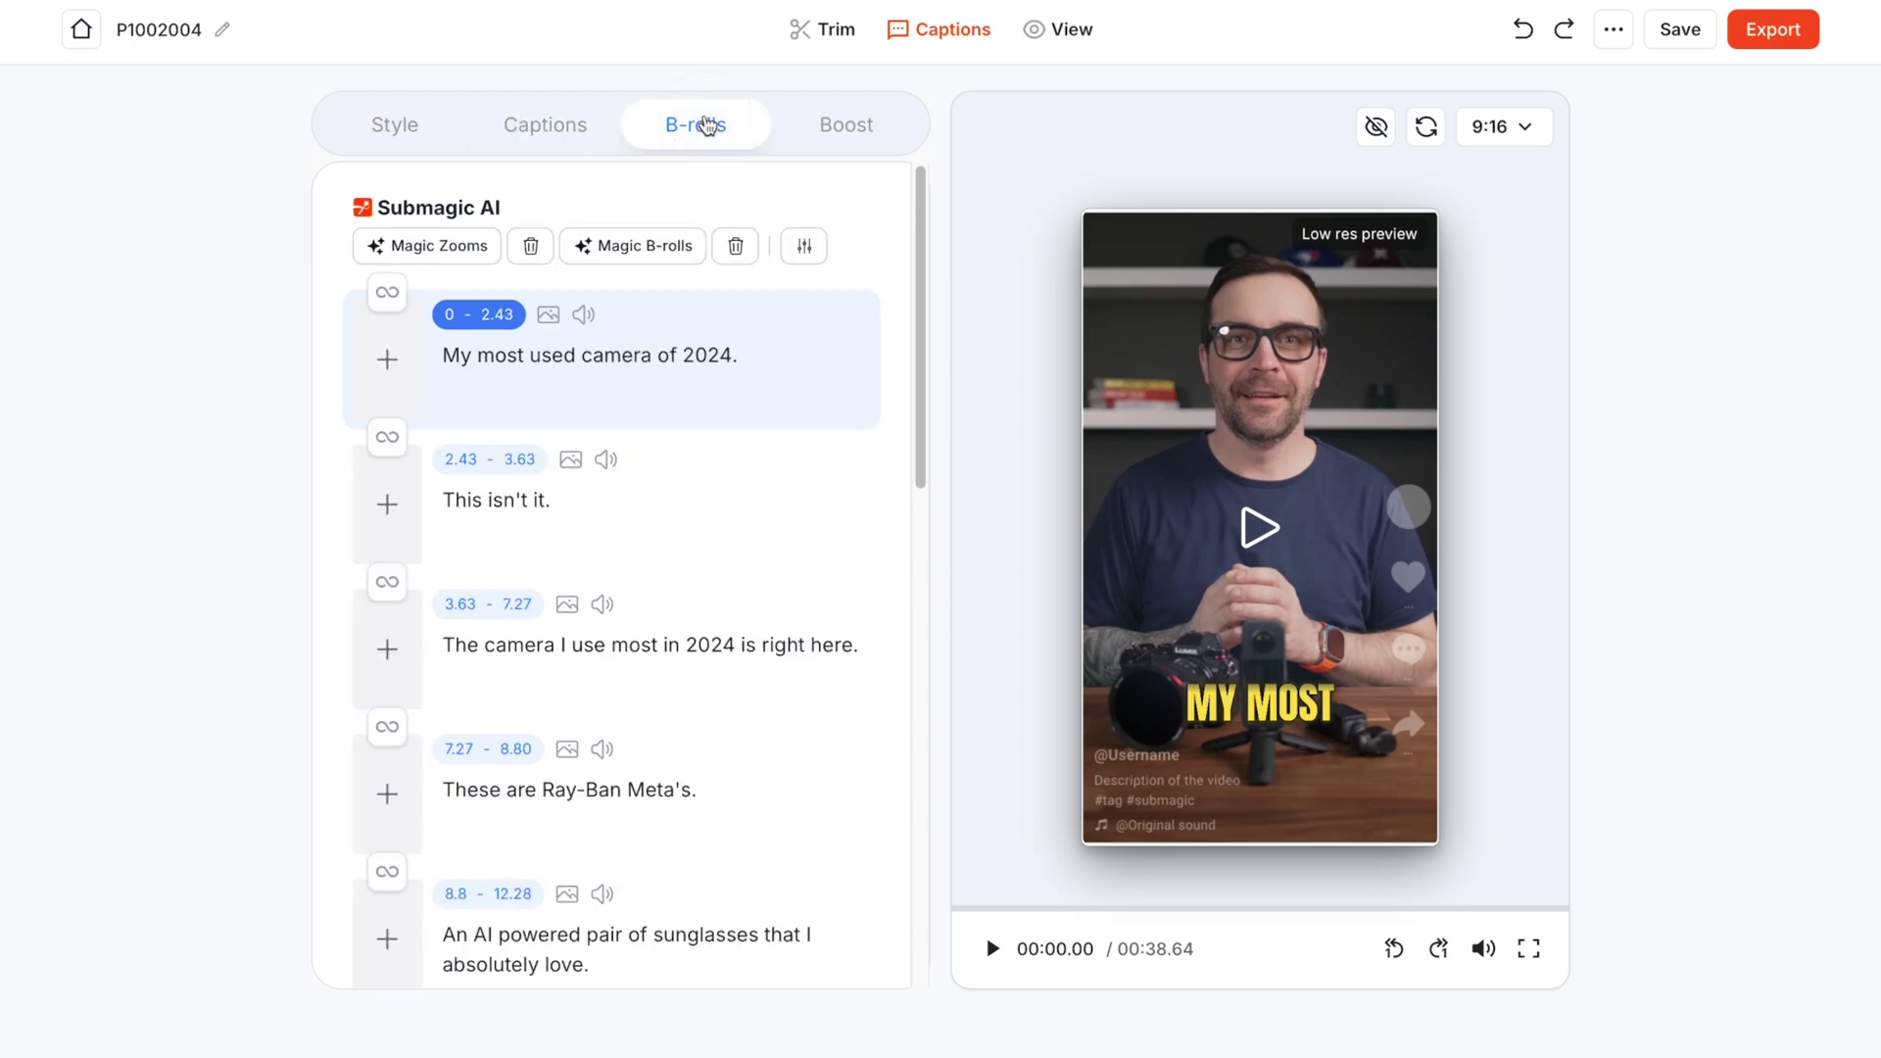
pyautogui.click(451, 260)
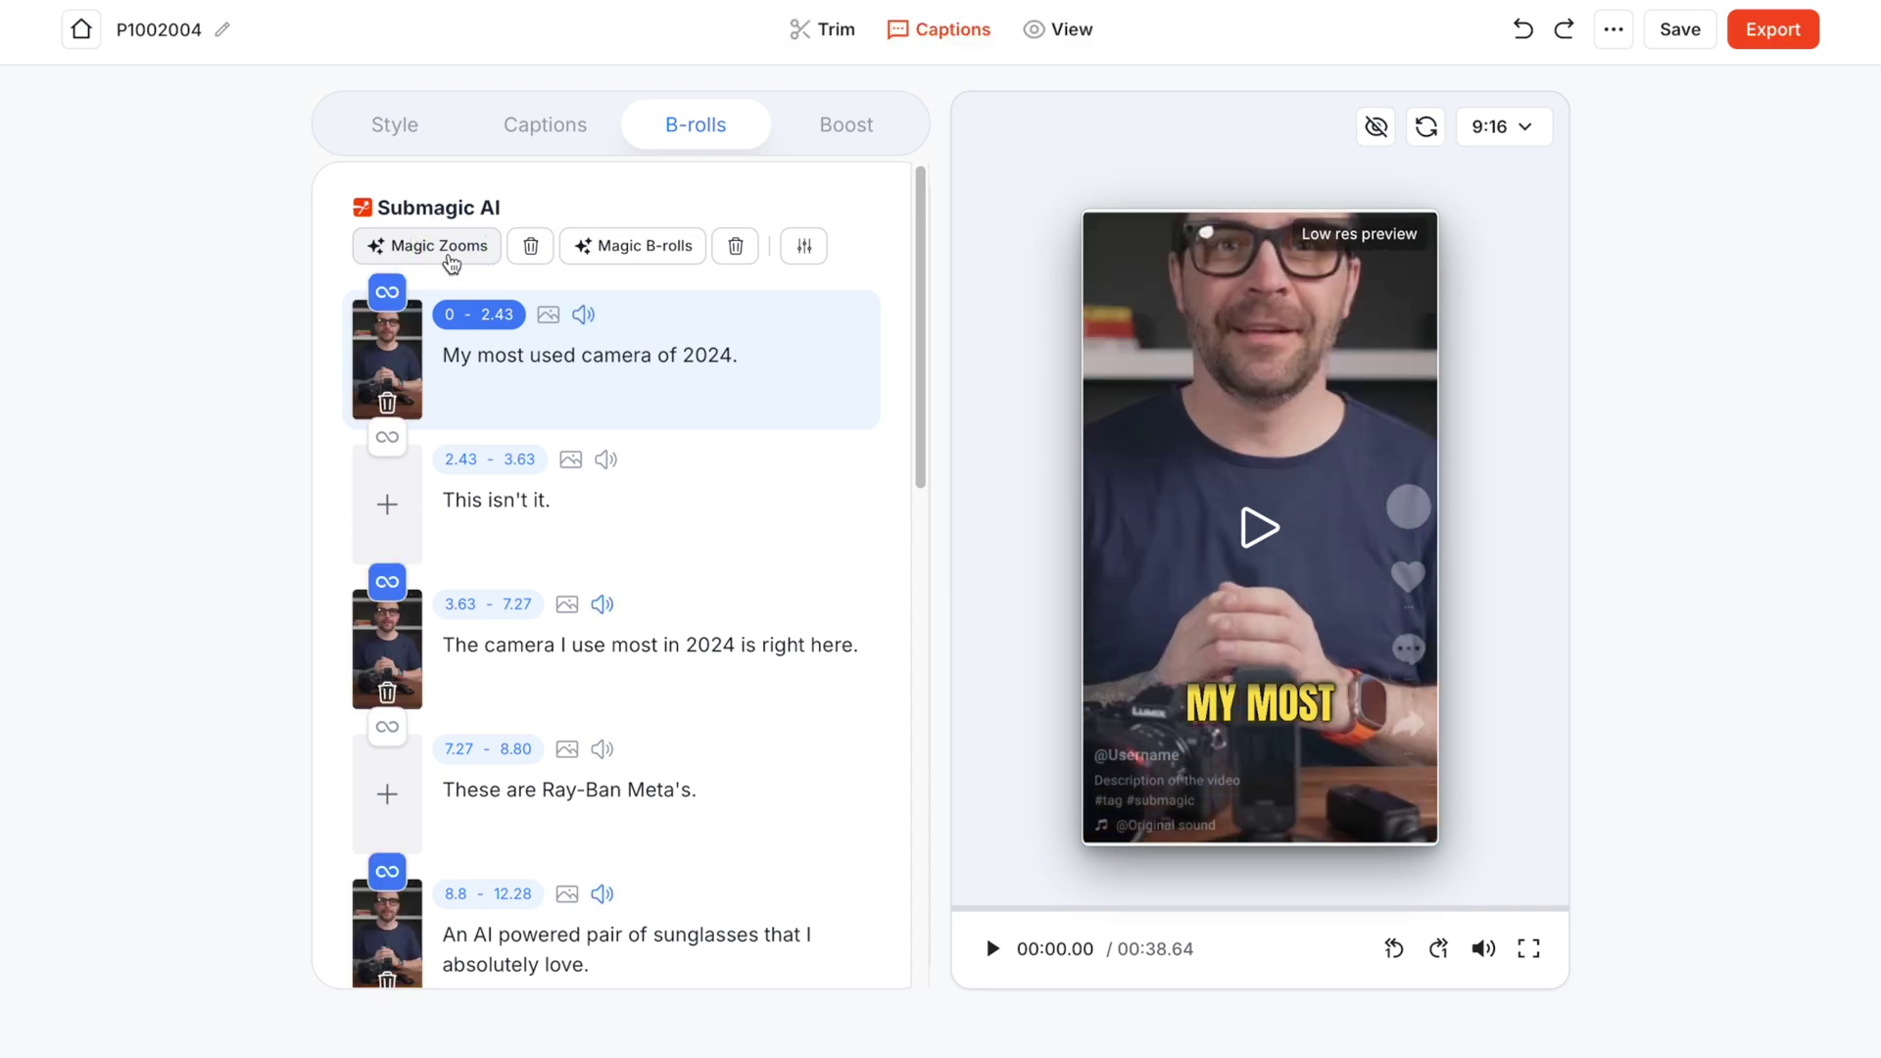
pyautogui.click(386, 291)
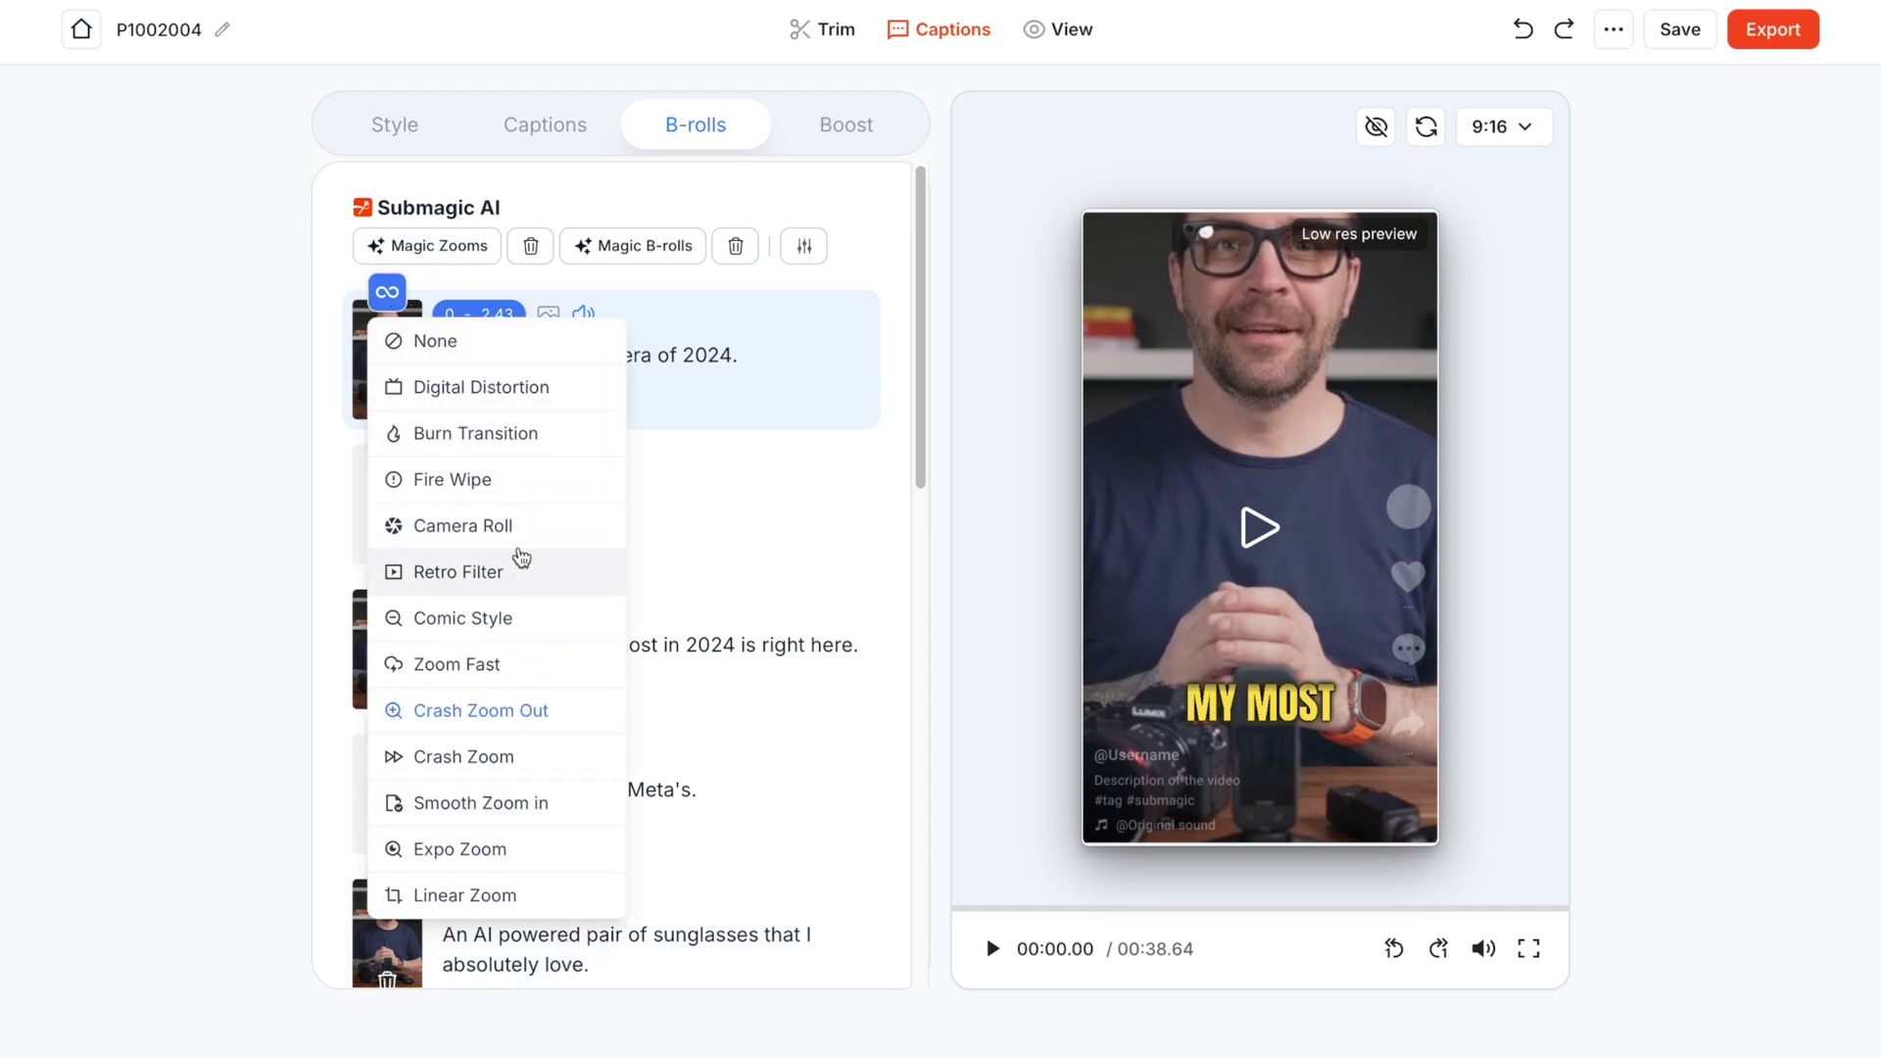
pyautogui.click(300, 361)
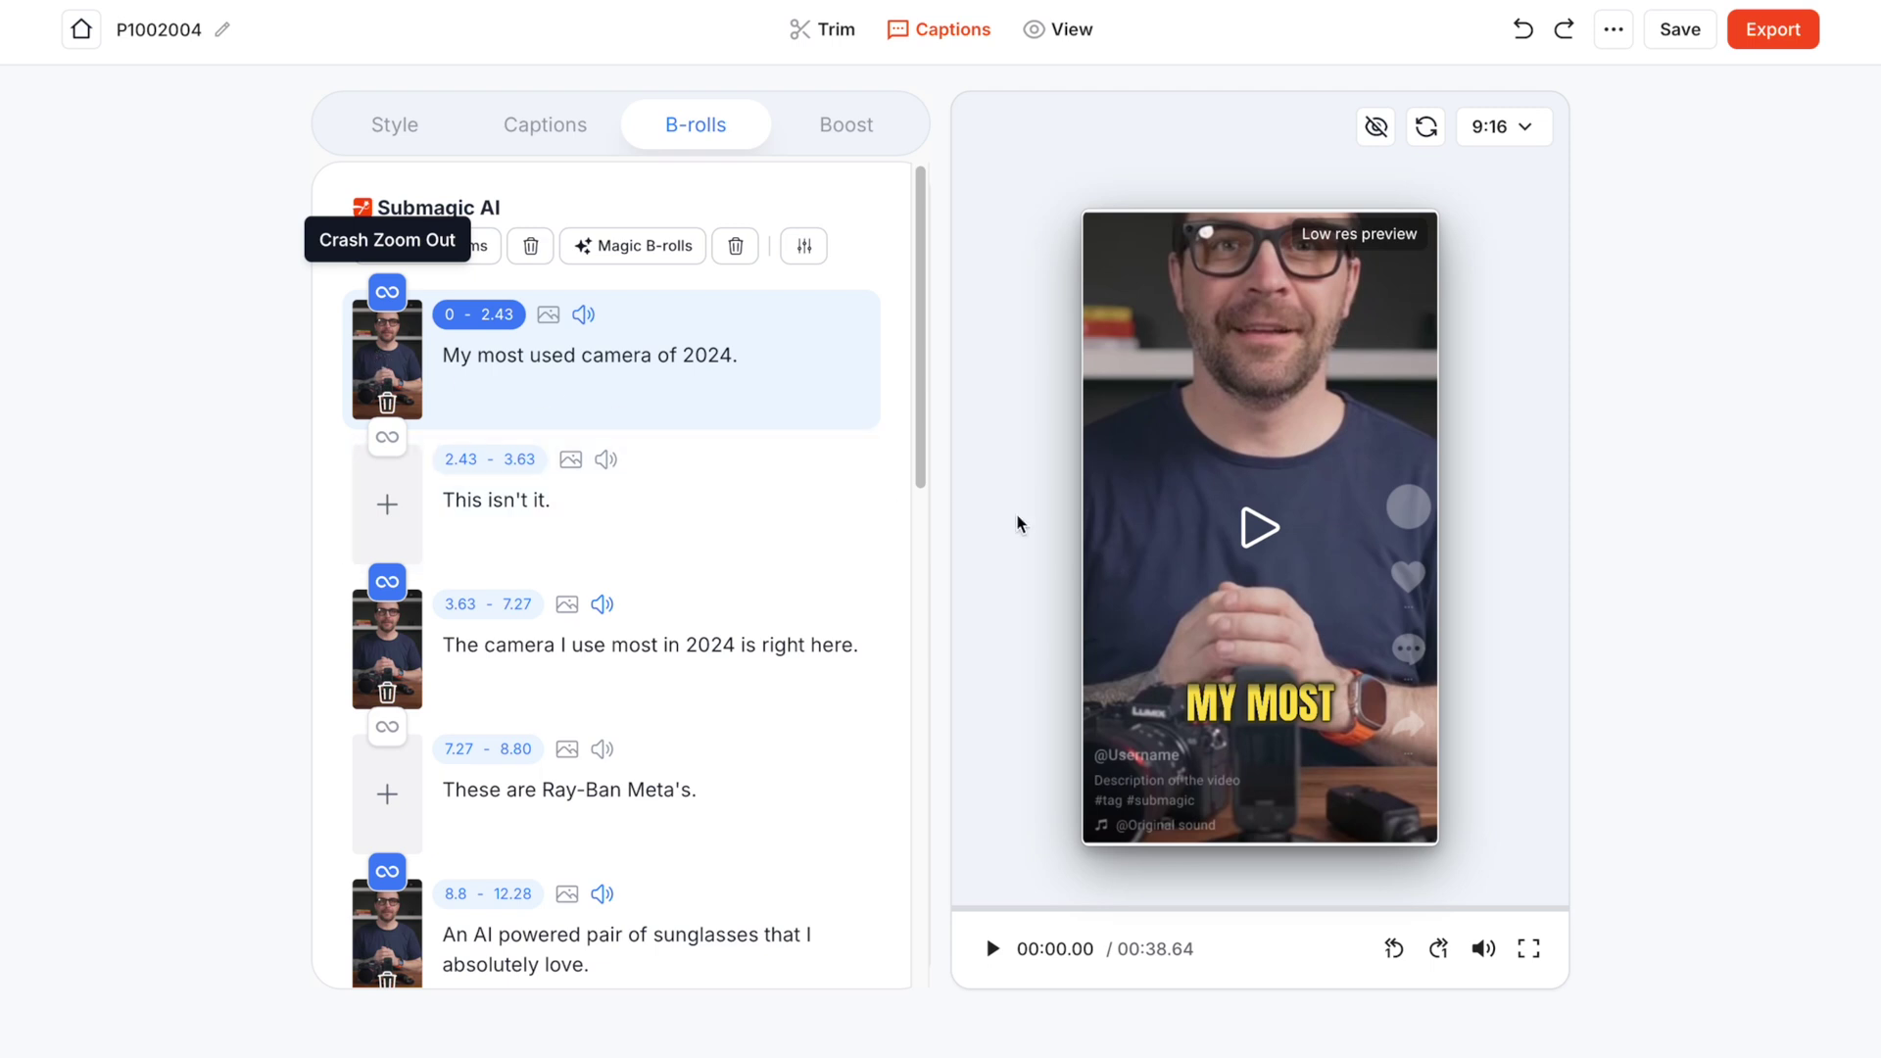
pyautogui.click(1235, 536)
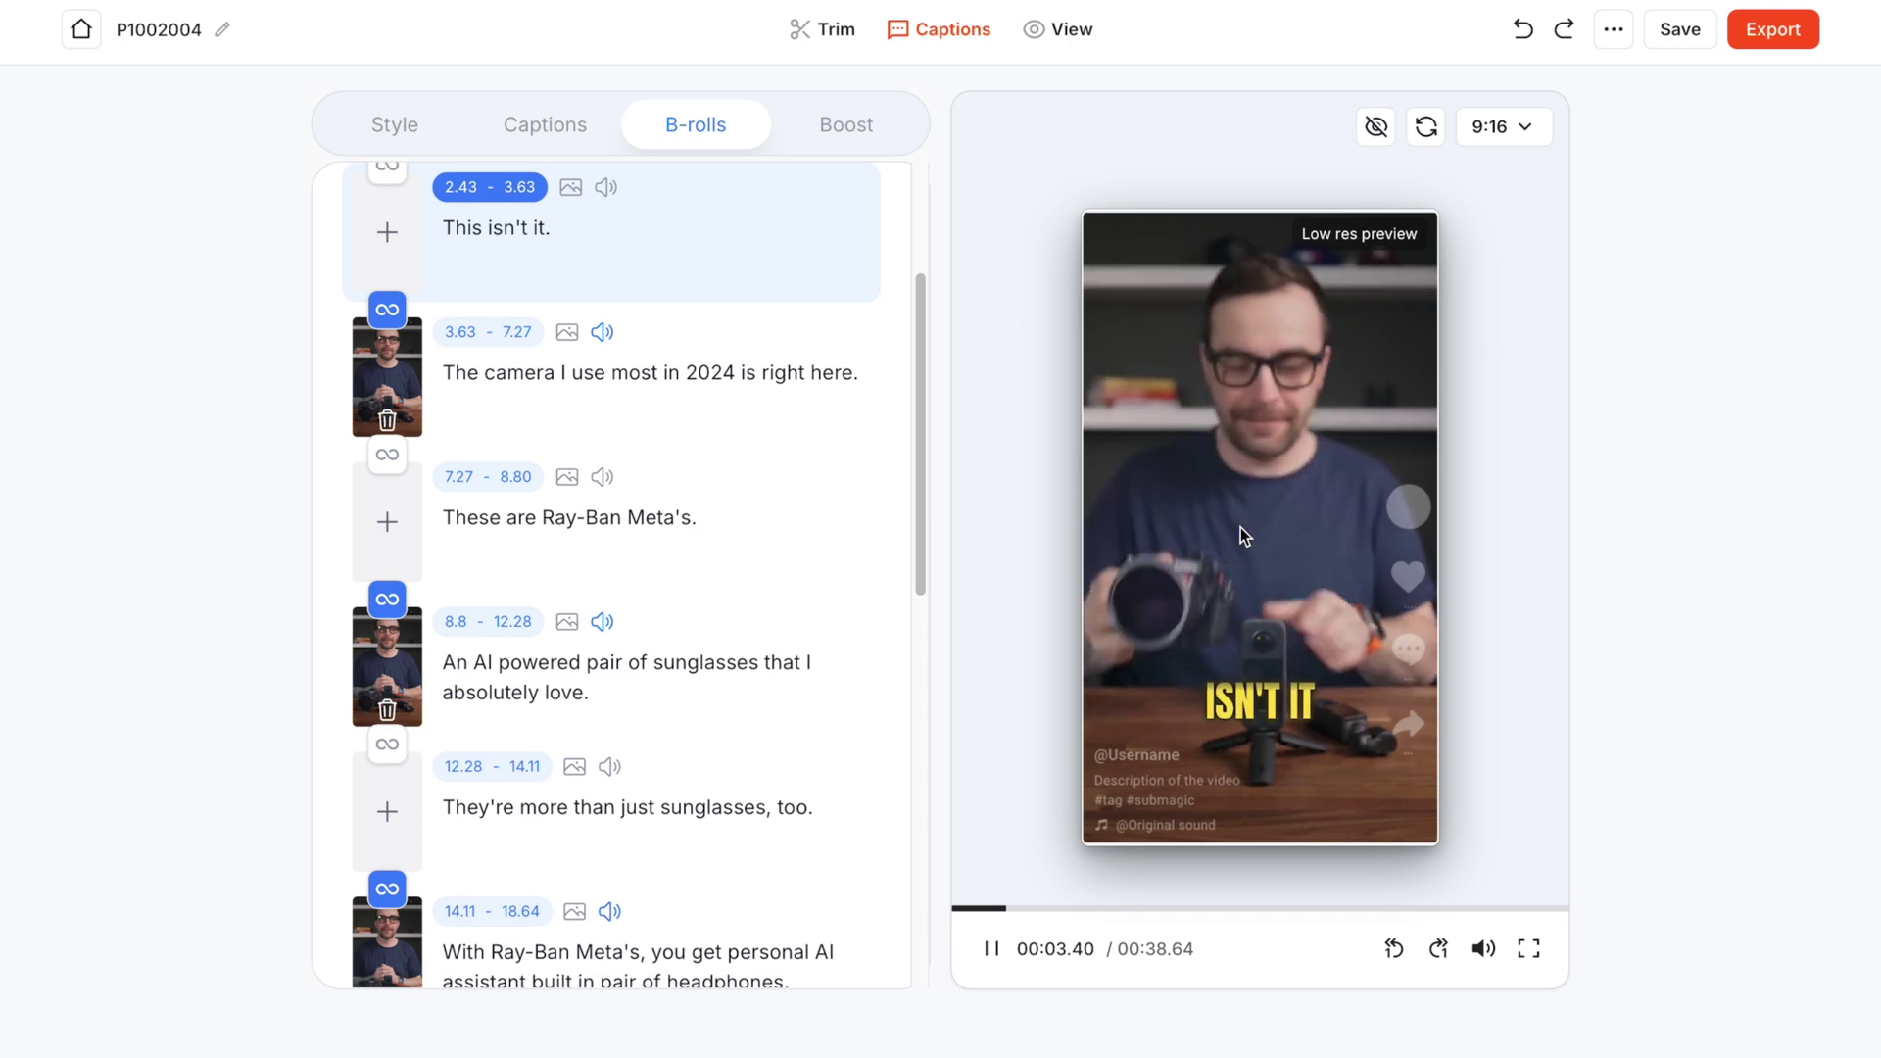
pyautogui.click(667, 350)
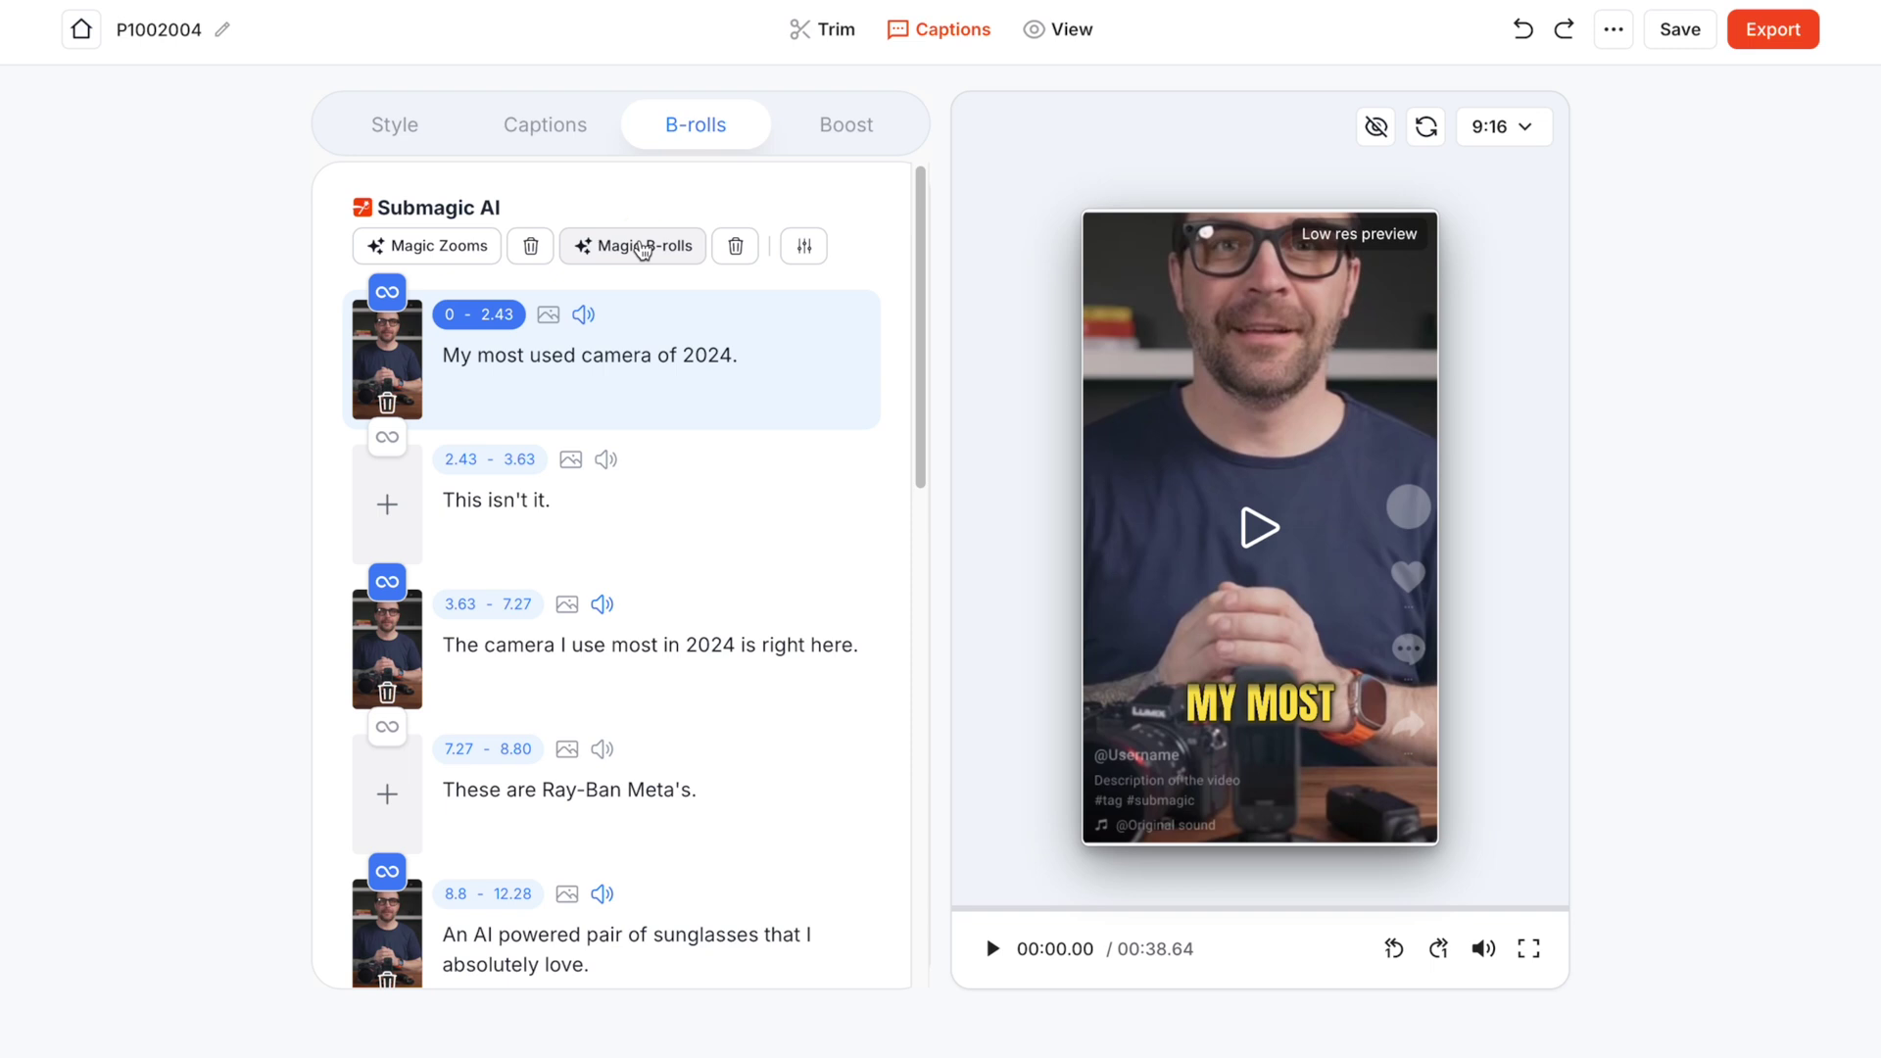
# Step: Generate automatic b-roll, preview it, then open b-roll settings for the 0–2.46 s segment
pyautogui.click(643, 249)
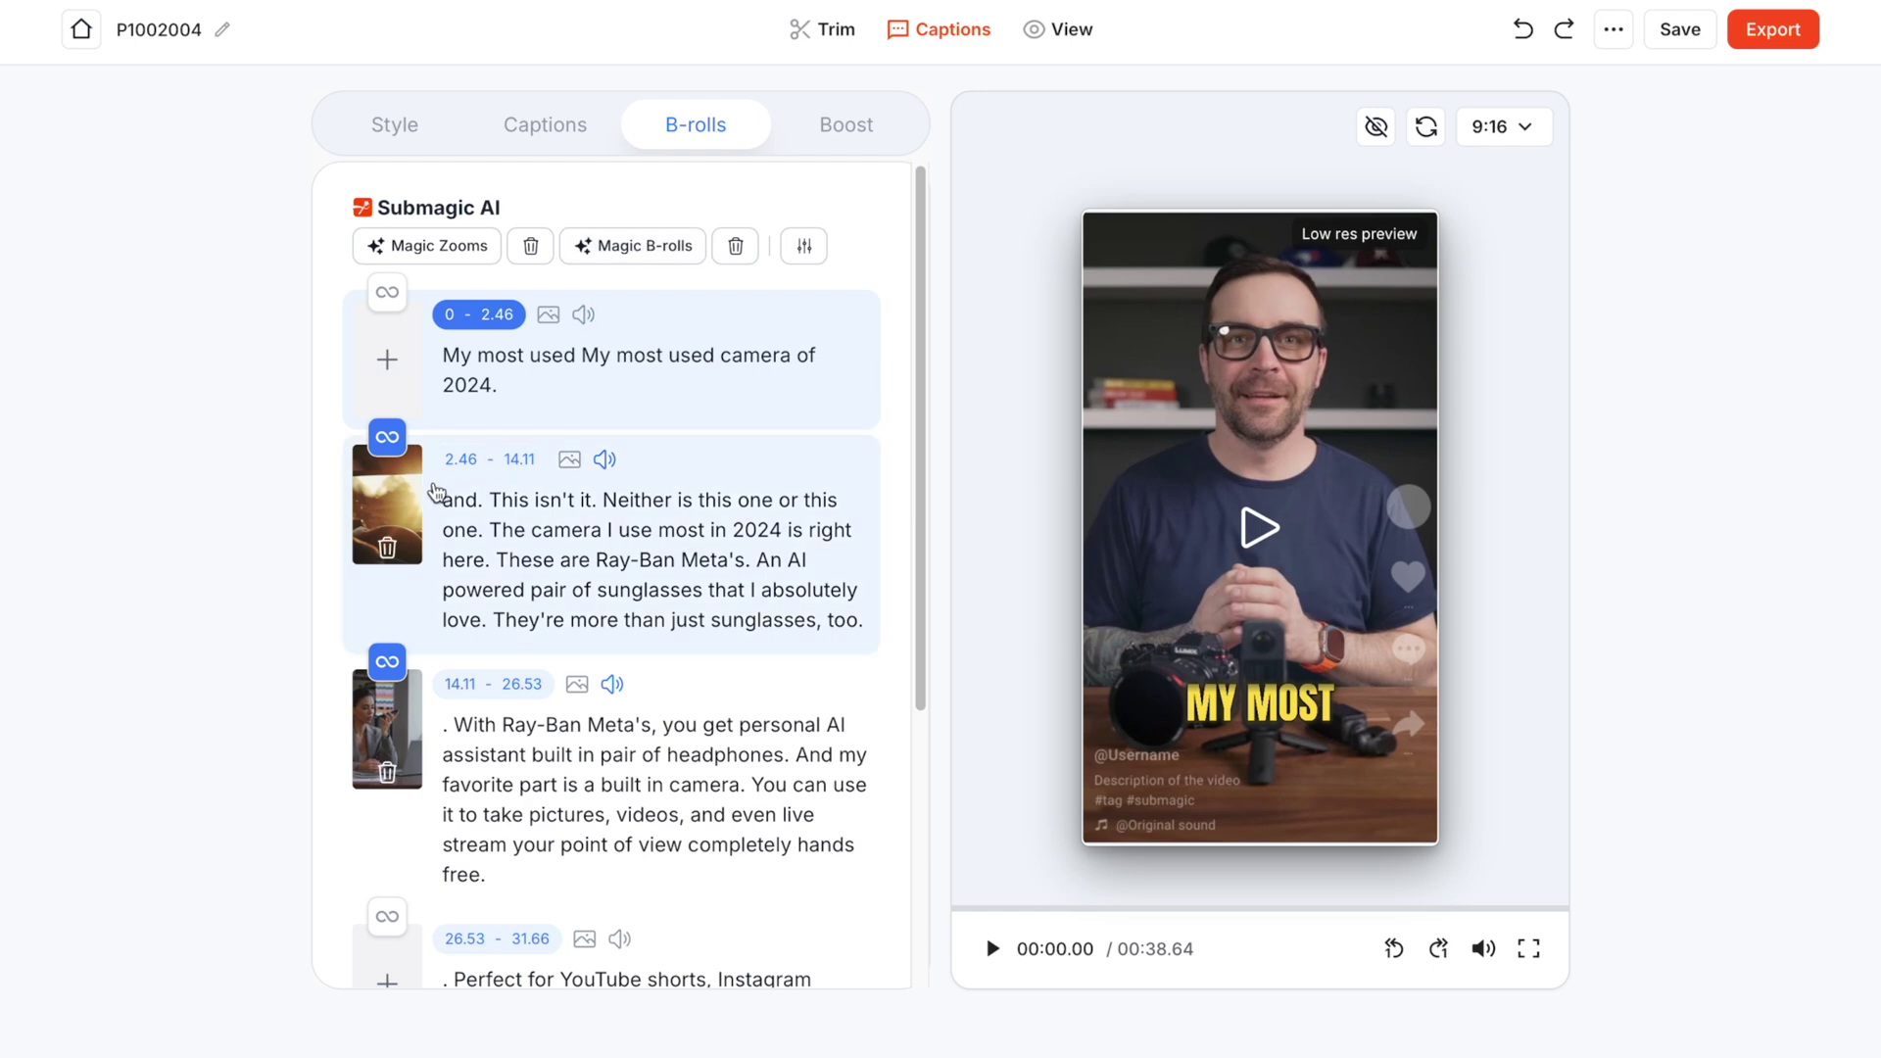
pyautogui.click(399, 497)
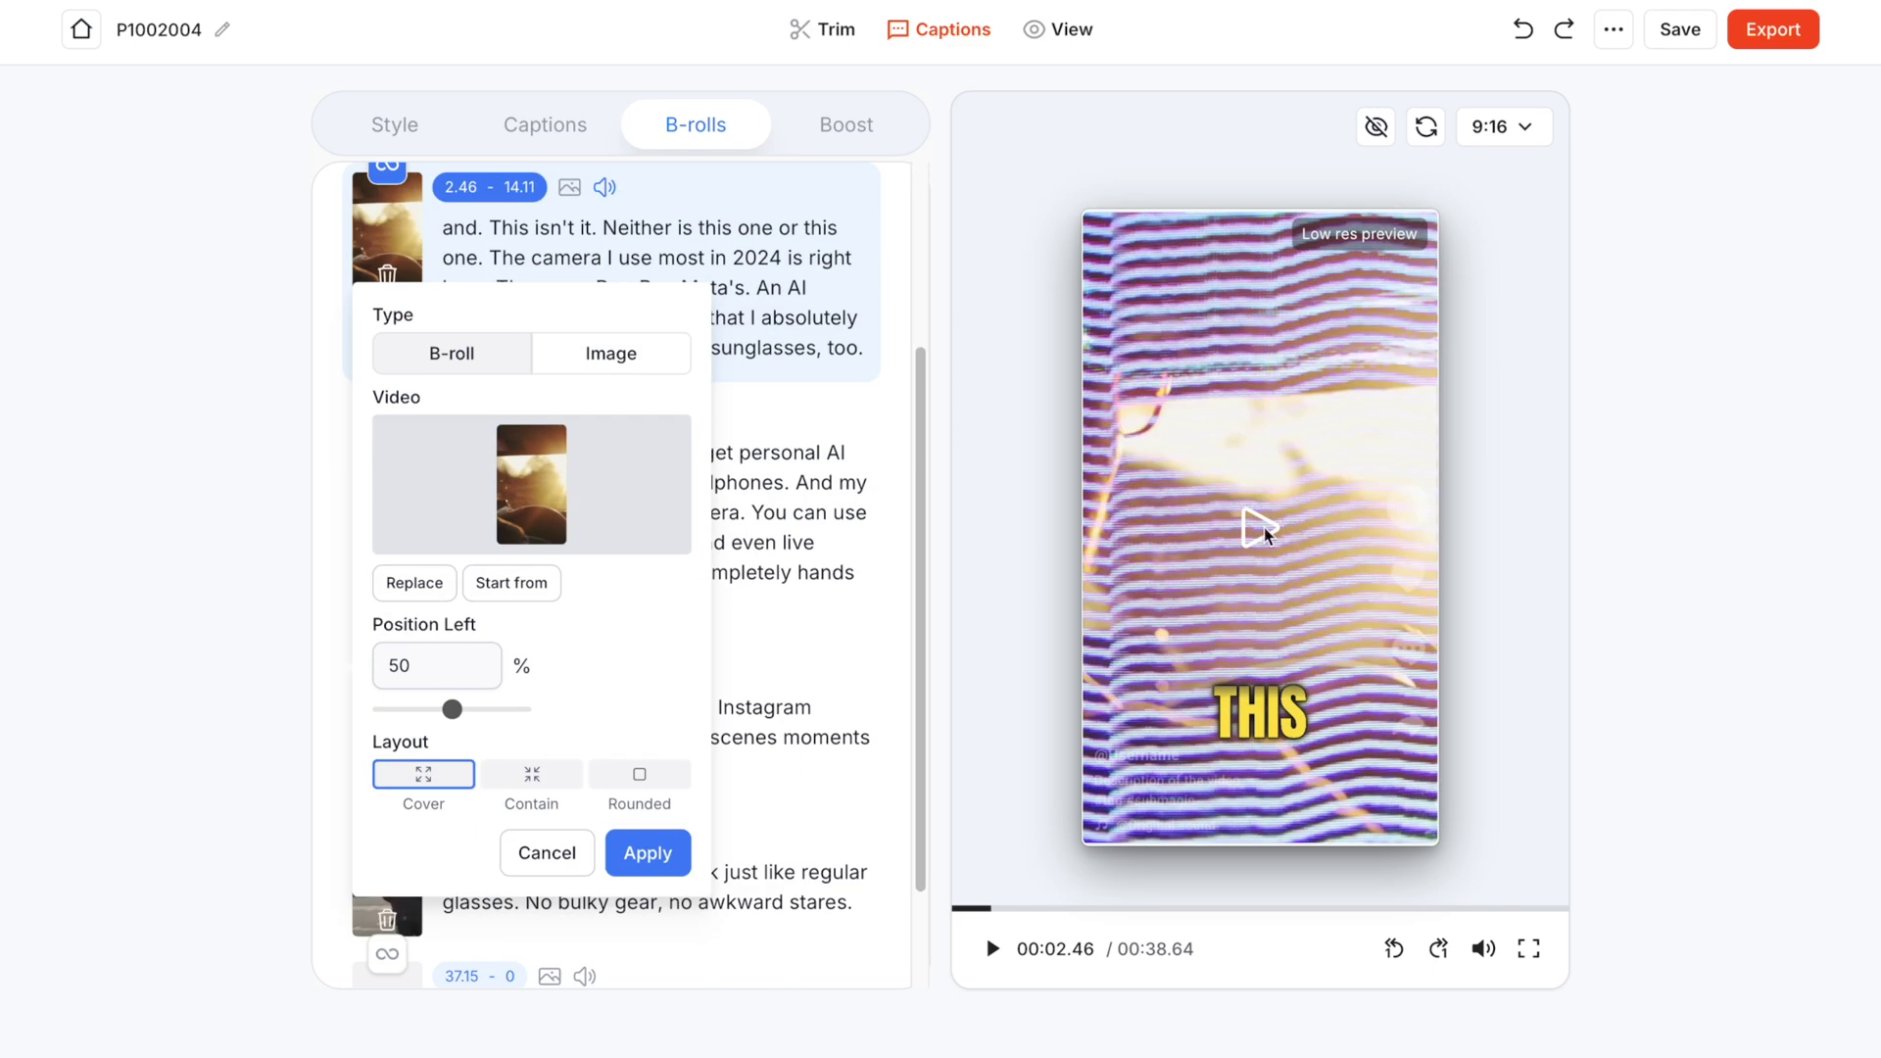
pyautogui.click(1264, 527)
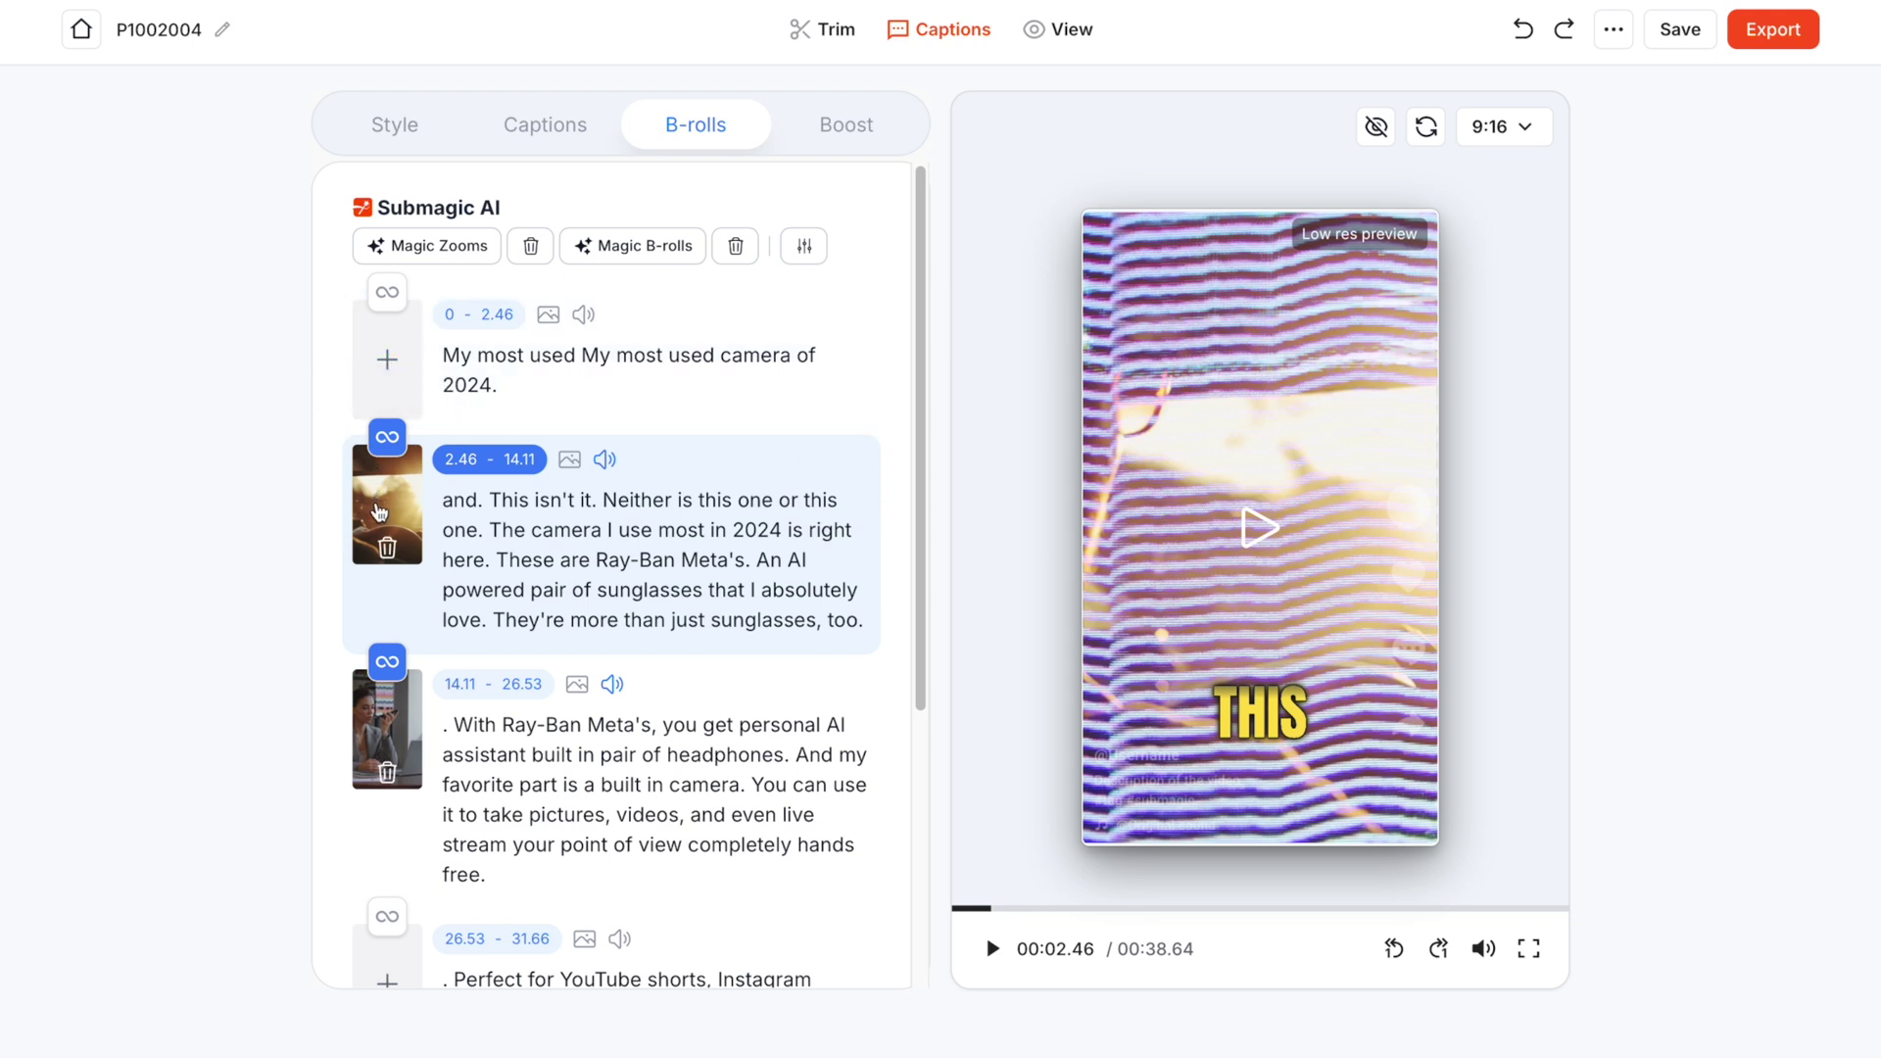
pyautogui.click(386, 359)
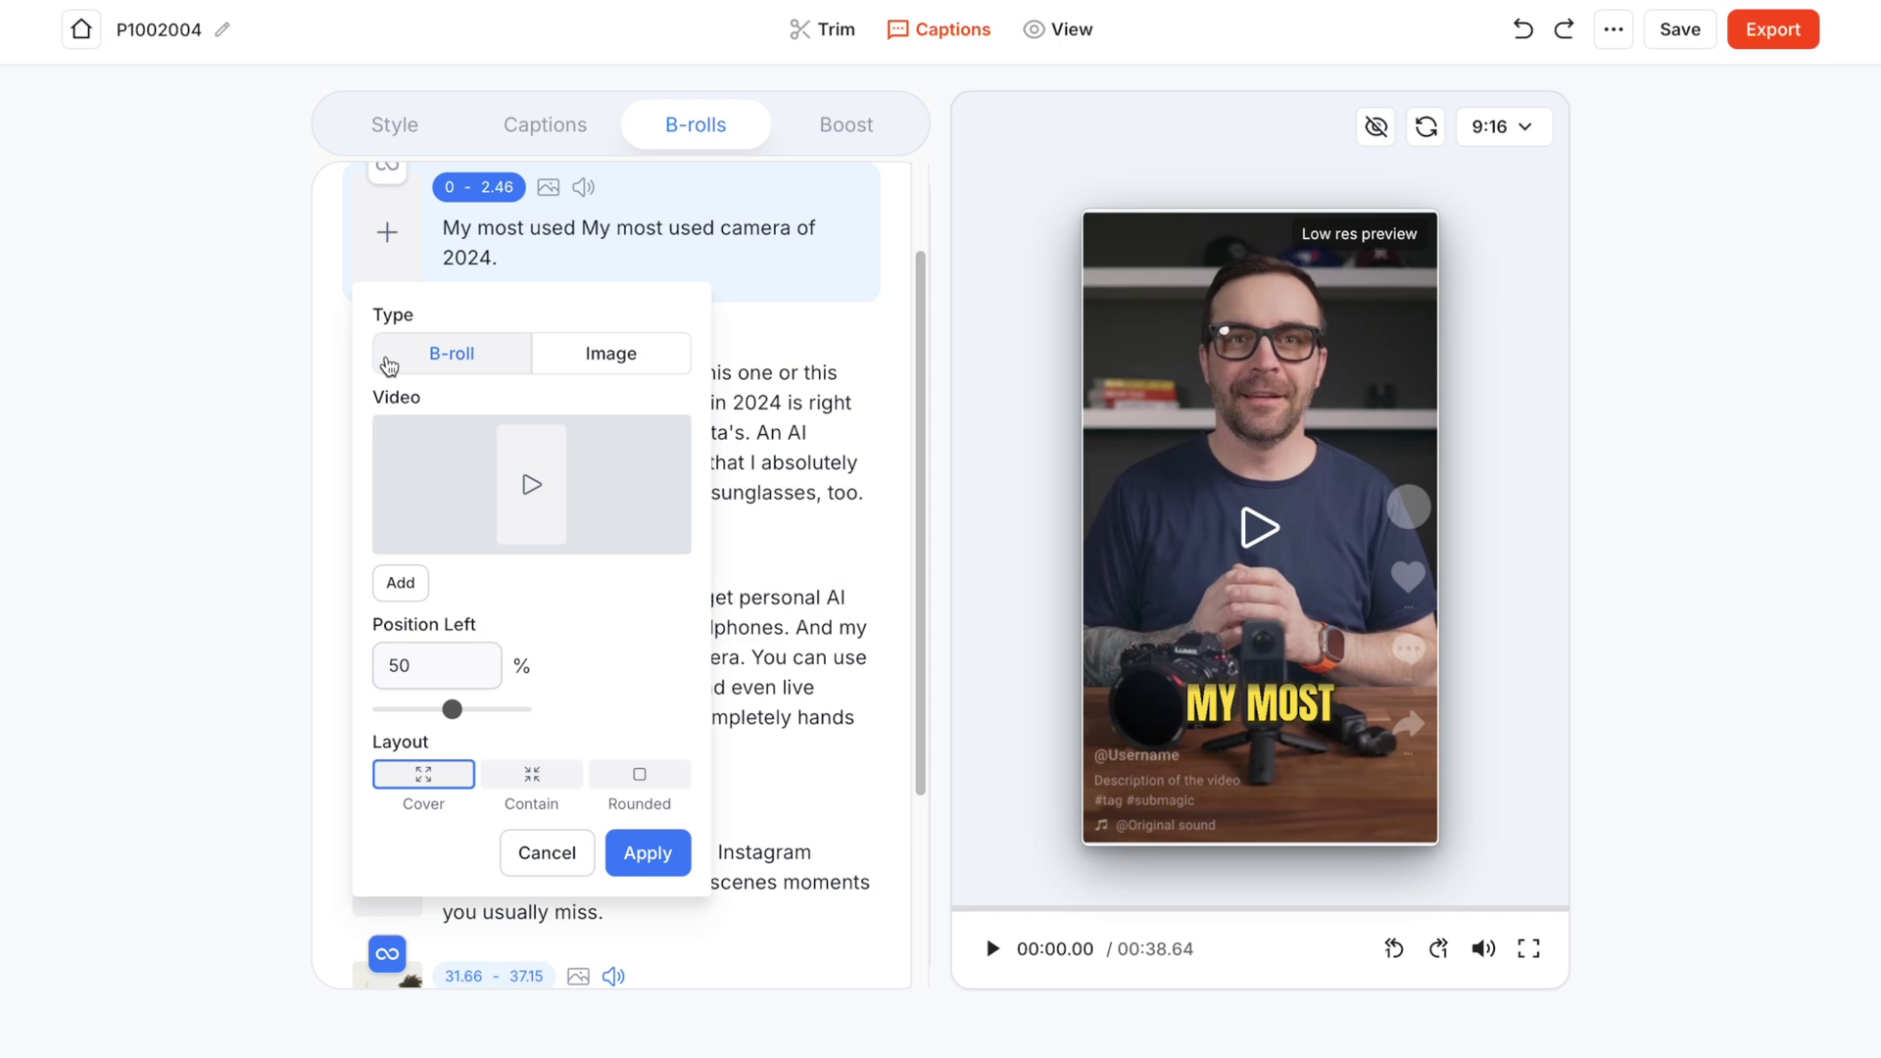
# Step: Browse the stock footage sources and search Premium videos for 'camera'
pyautogui.click(401, 585)
pyautogui.click(893, 445)
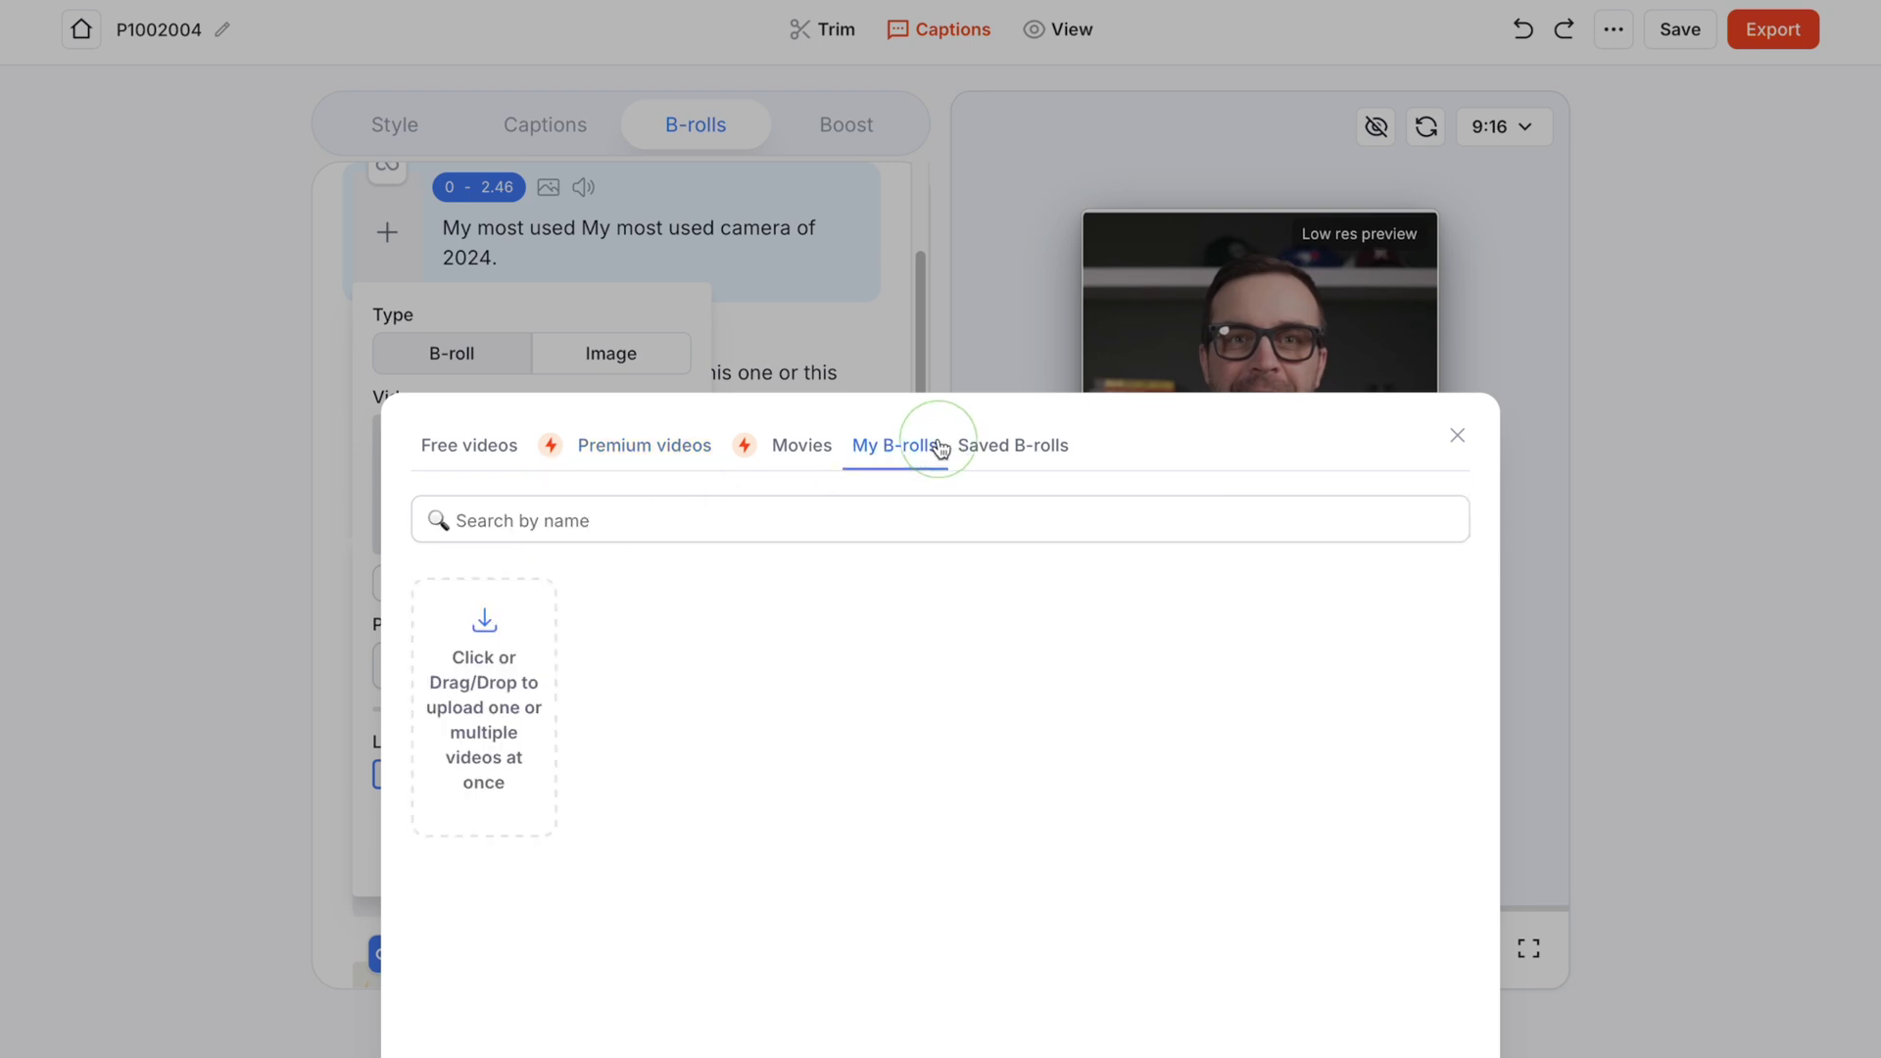
pyautogui.click(777, 447)
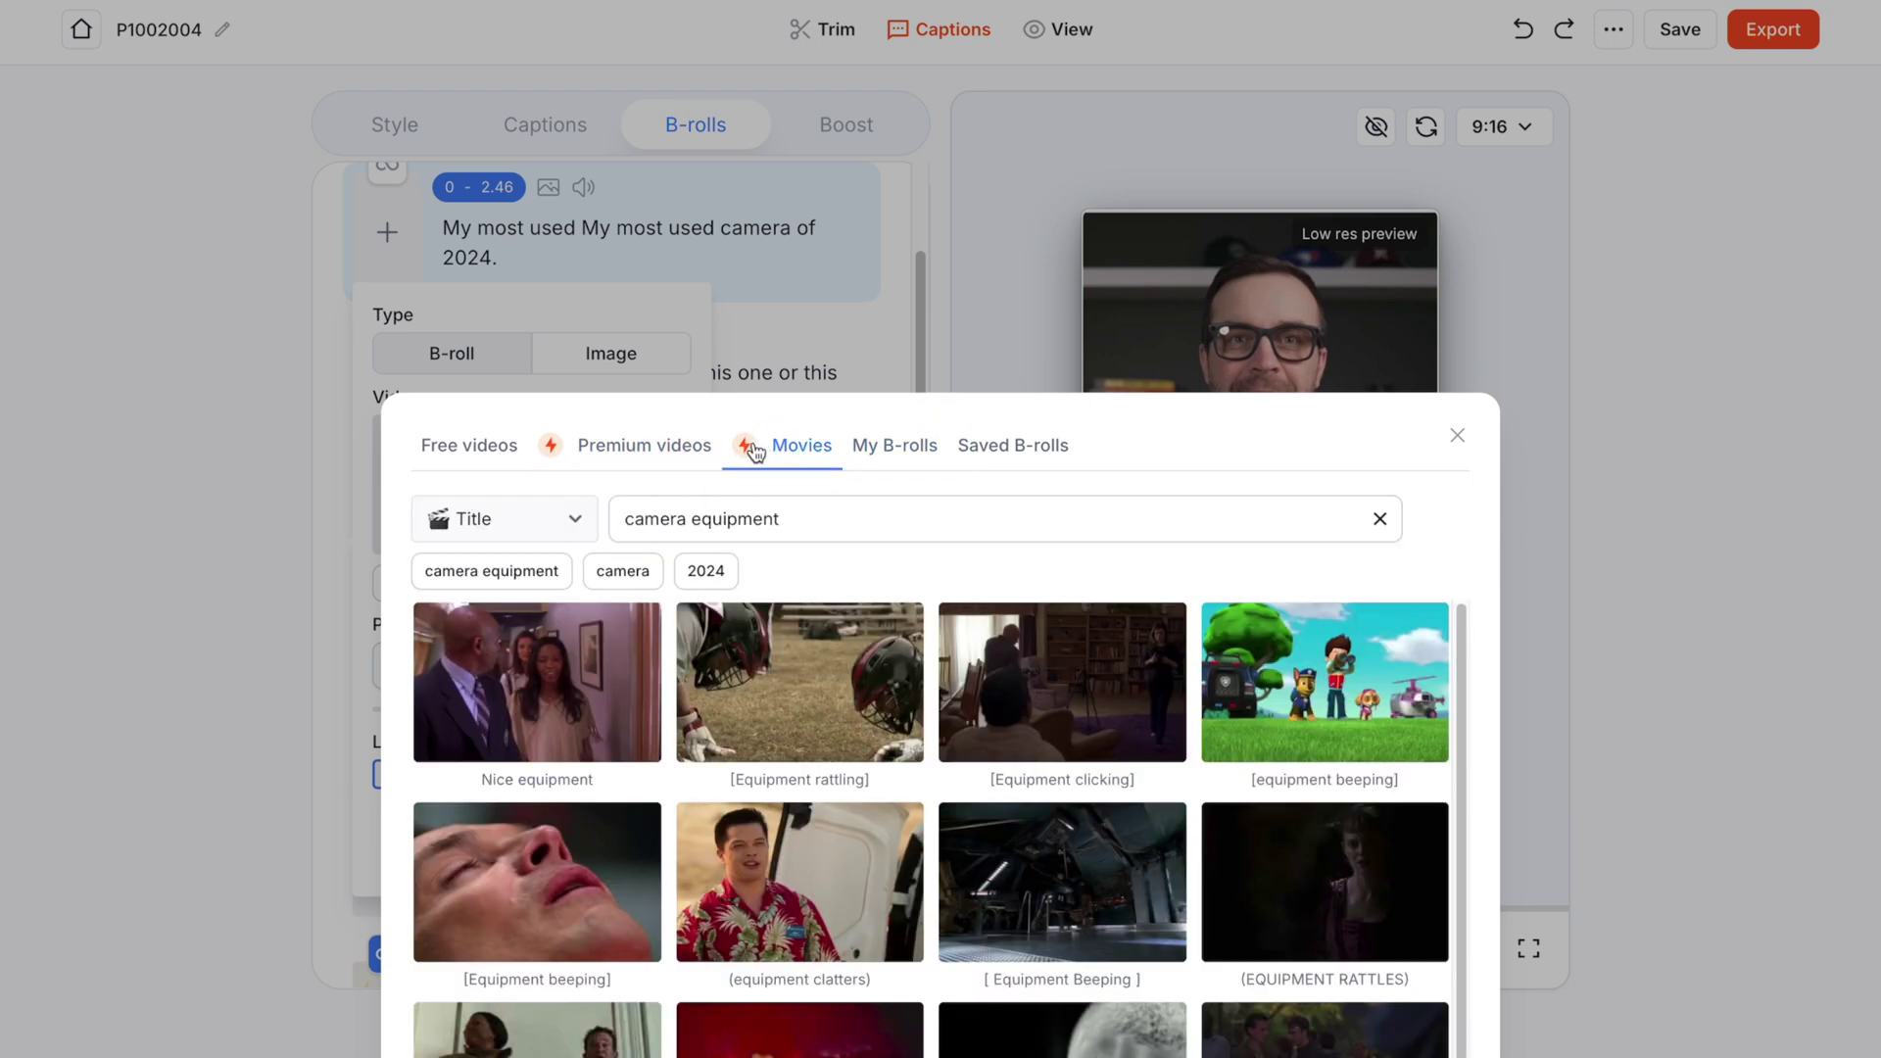
pyautogui.click(640, 459)
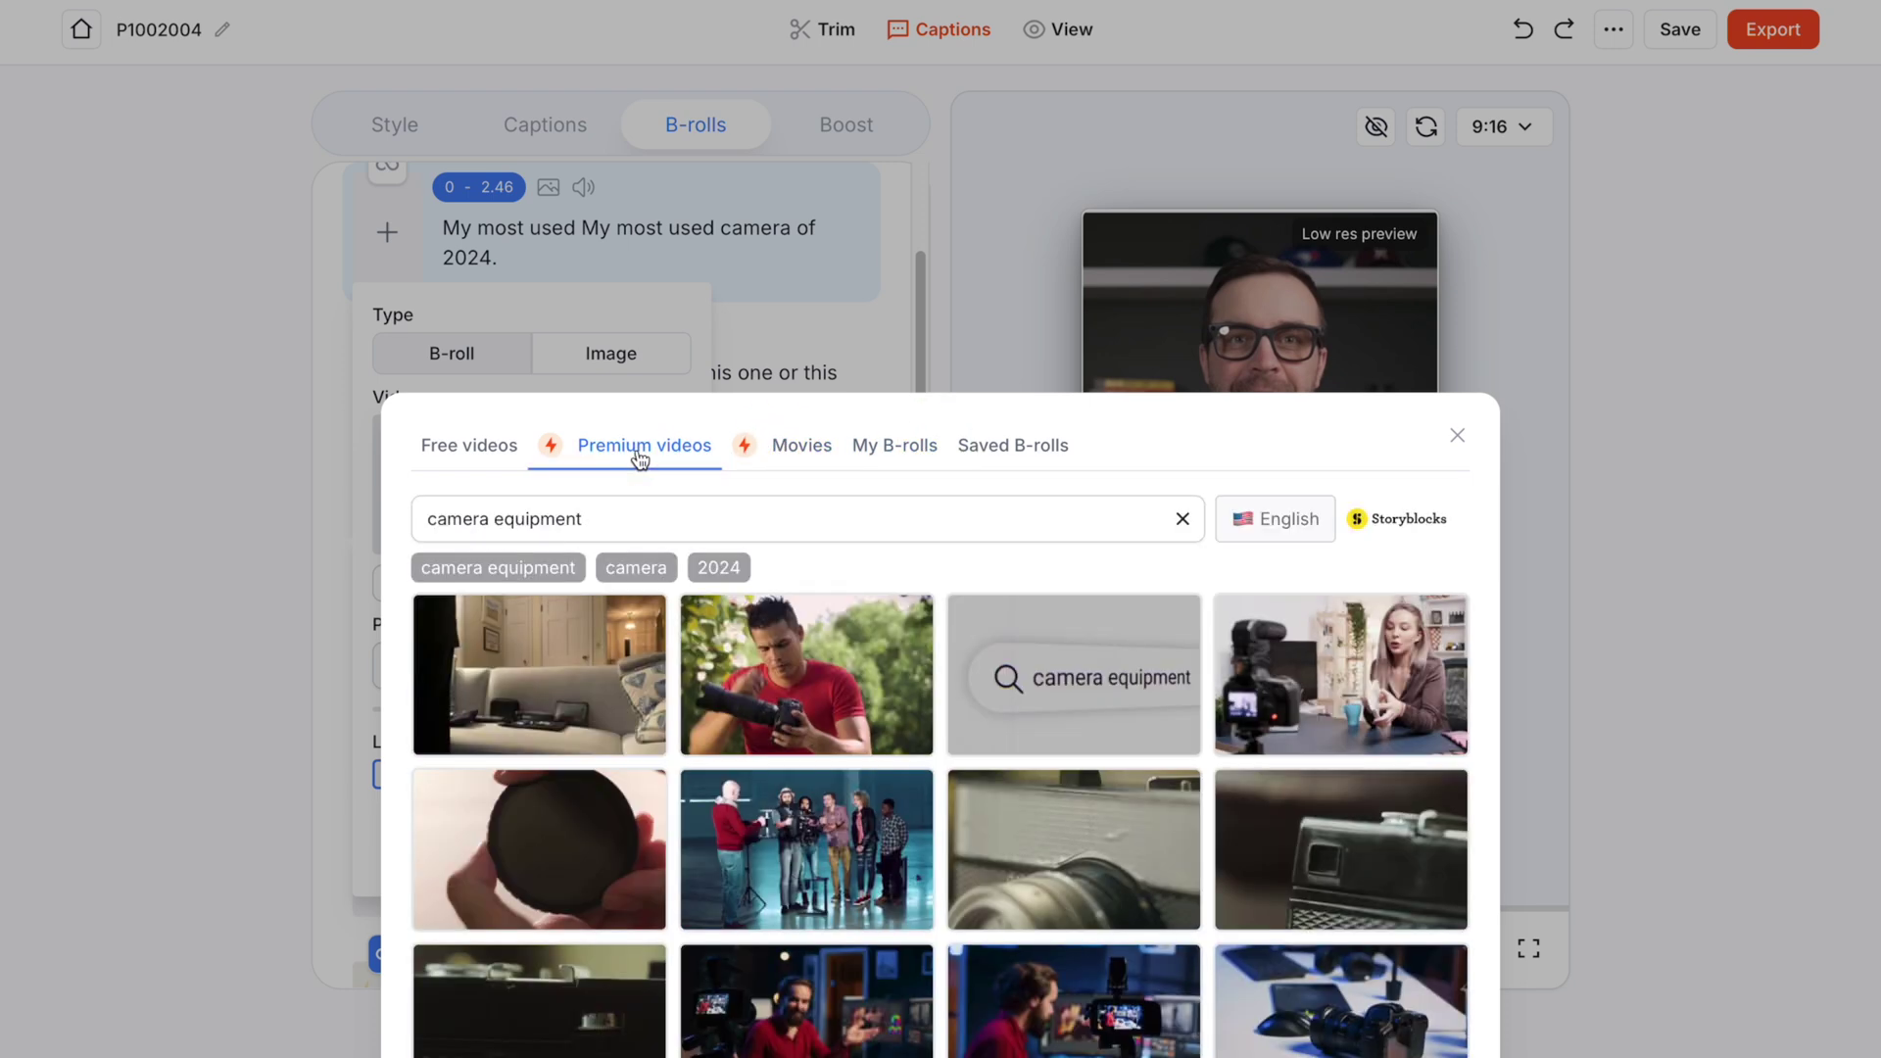
pyautogui.click(468, 456)
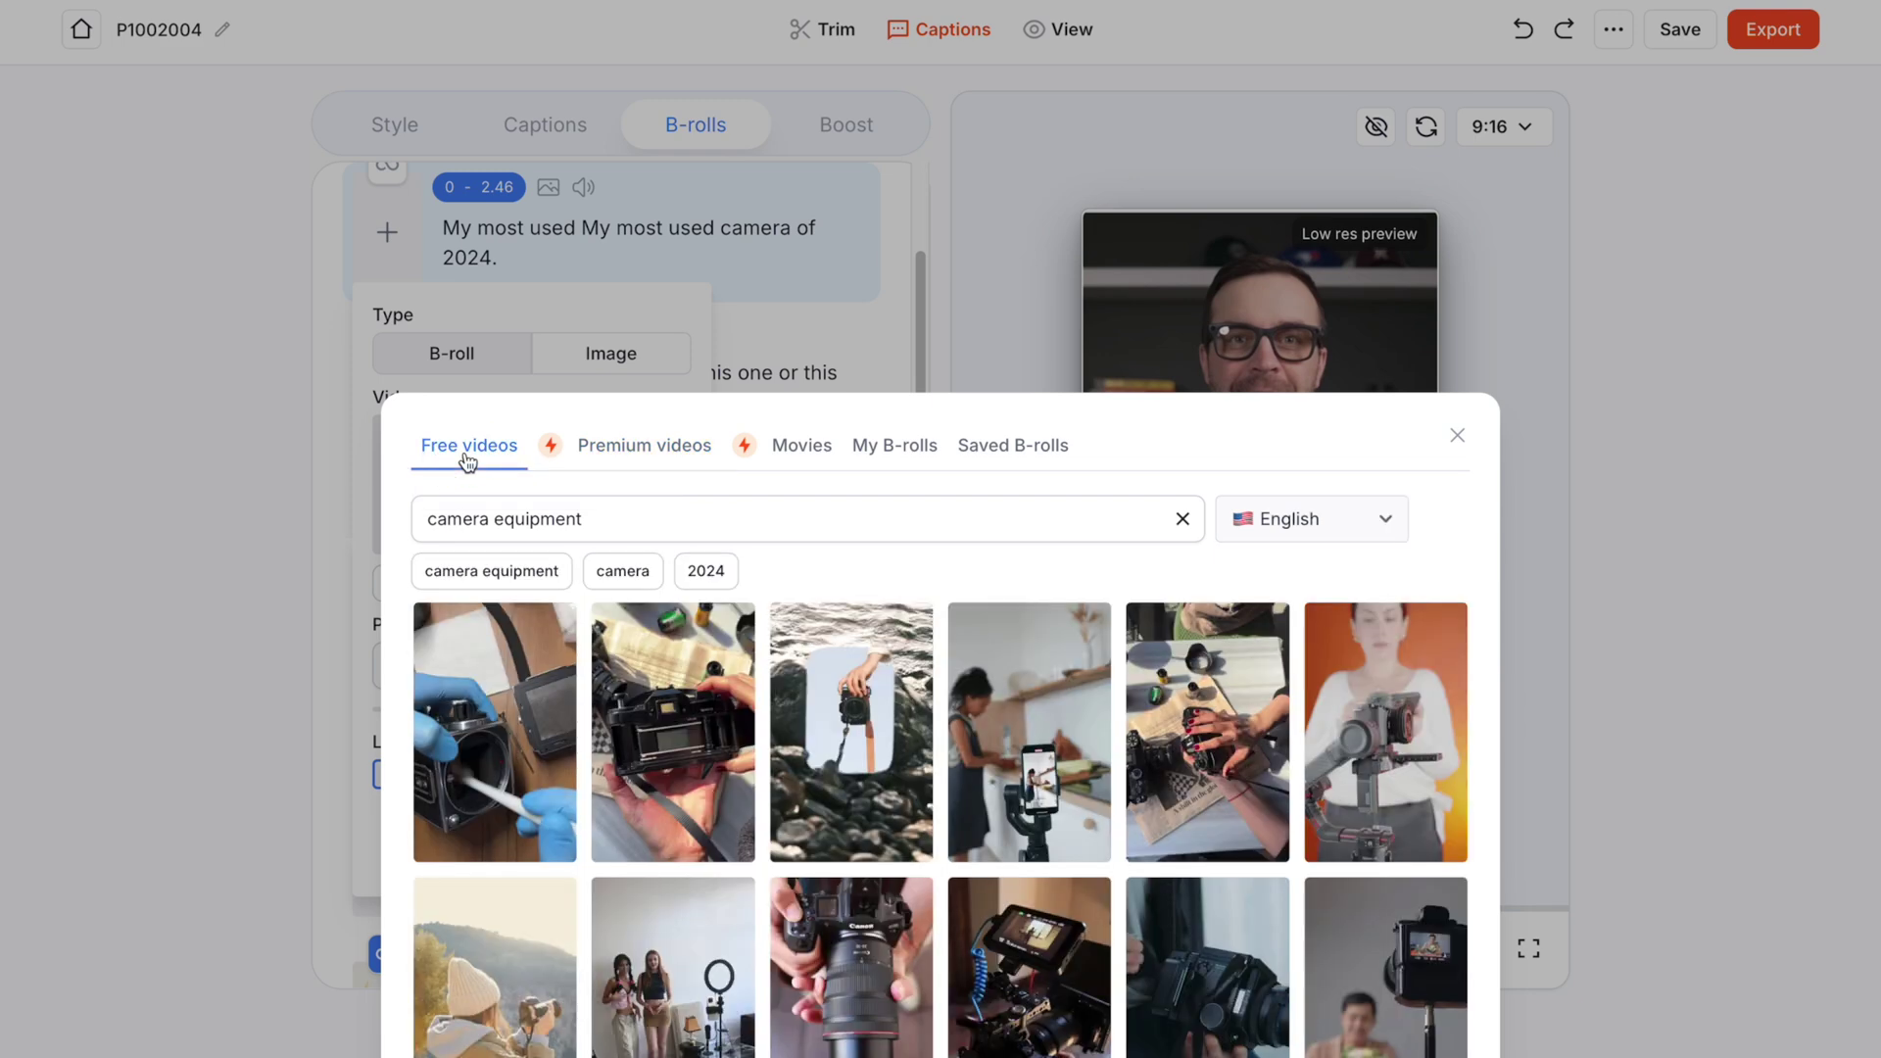
pyautogui.click(600, 456)
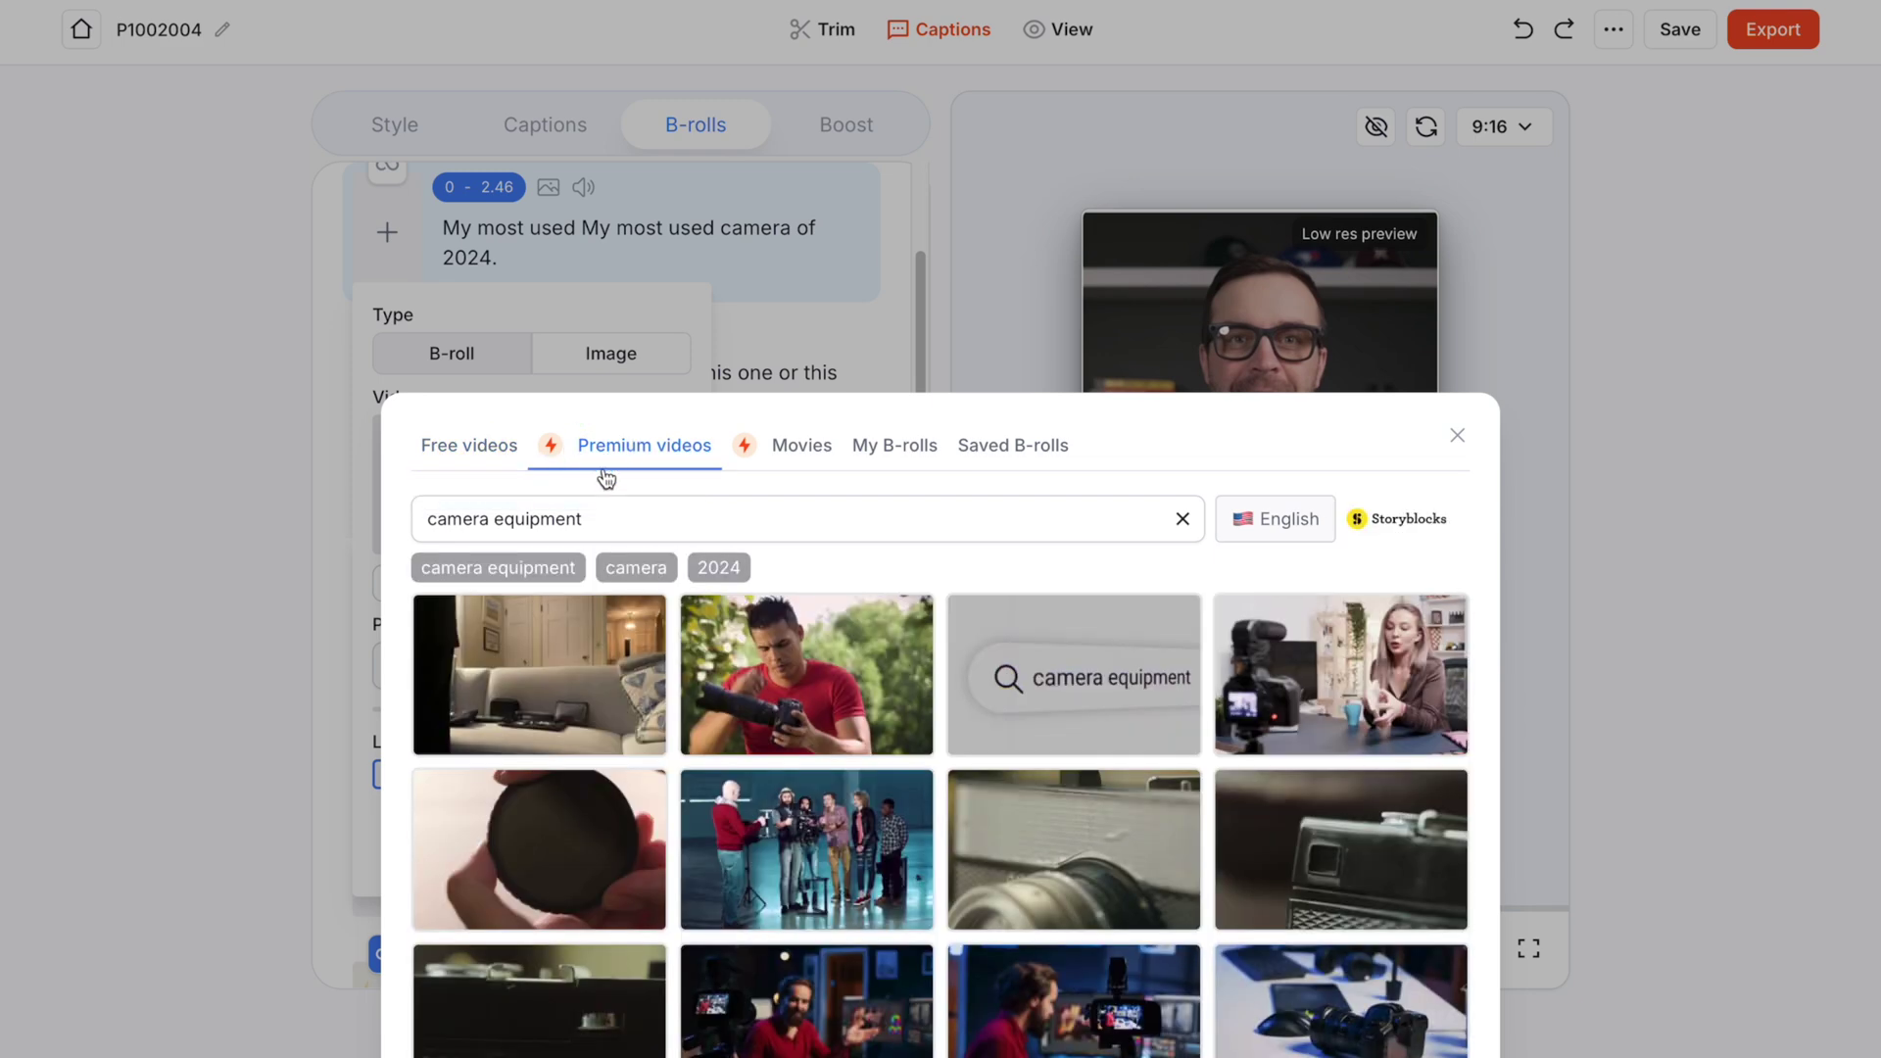
pyautogui.click(588, 521)
pyautogui.press('BackSpace')
pyautogui.press('BackSpace')
pyautogui.press('BackSpace')
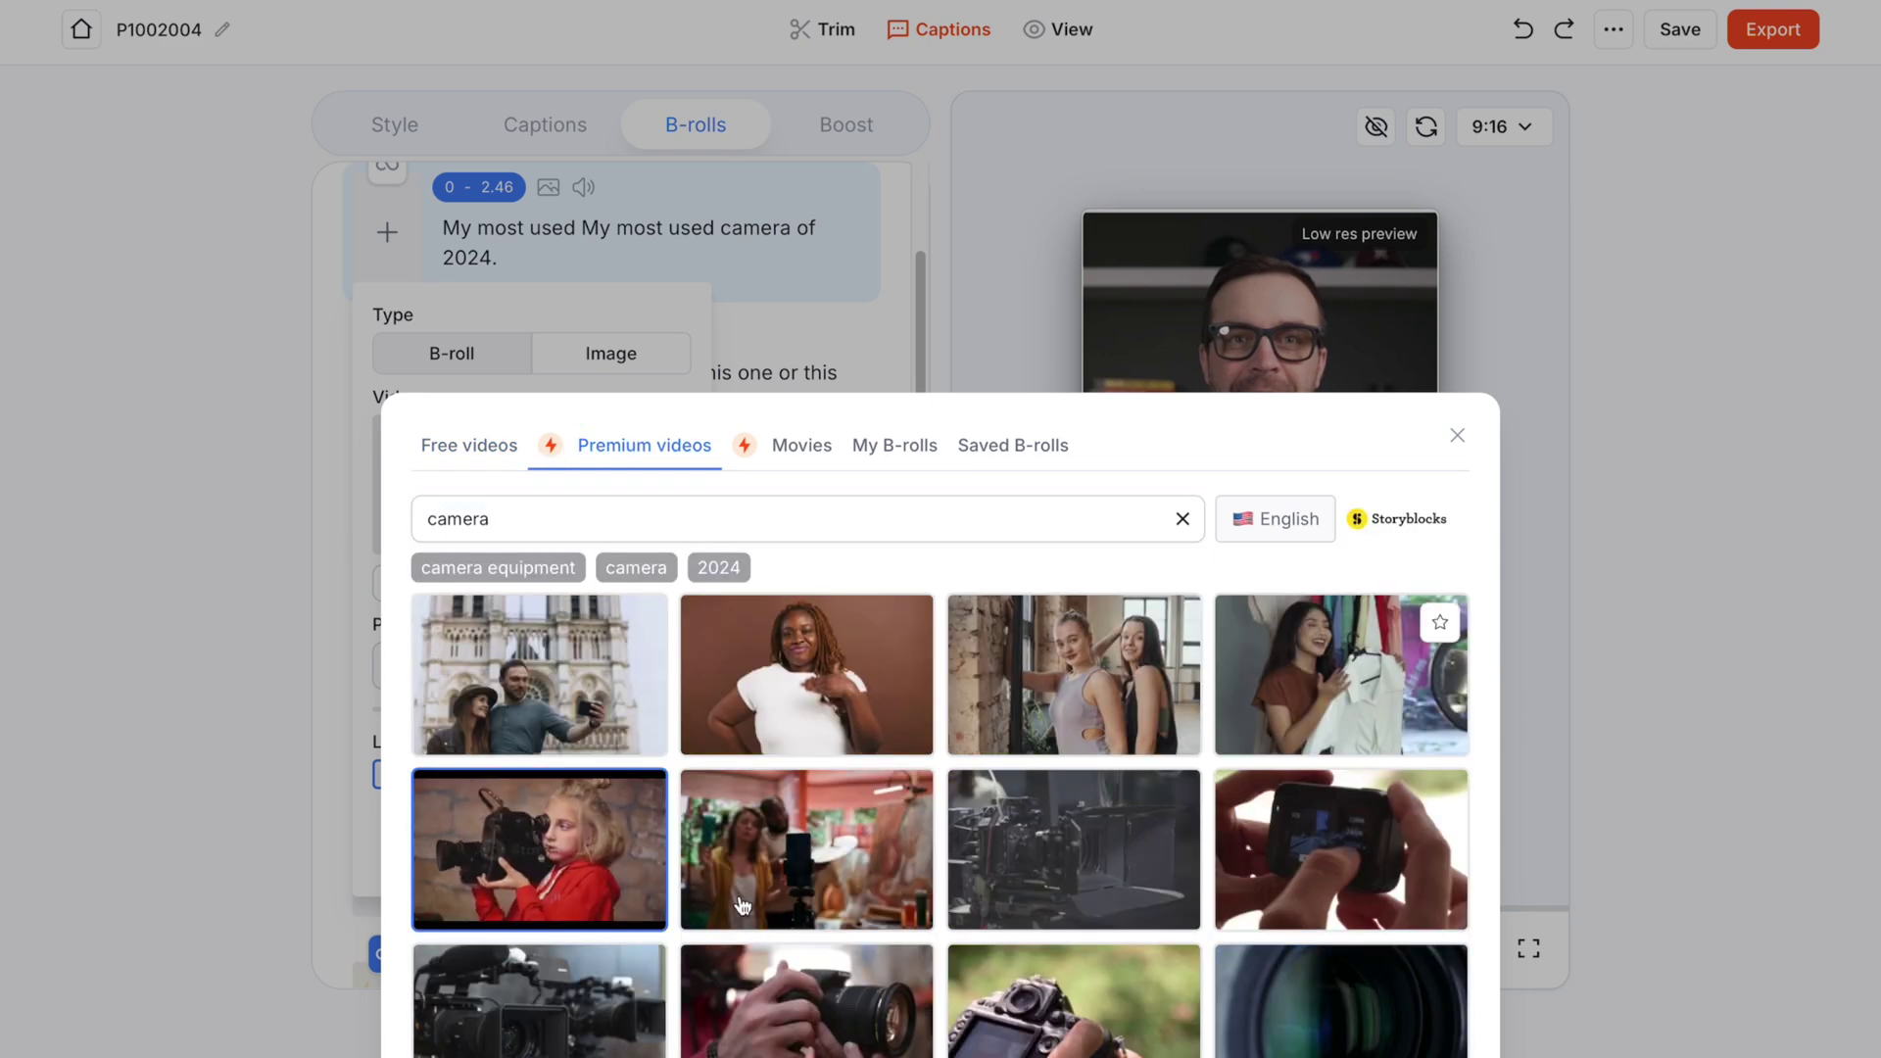
# Step: Apply the girl-with-film-camera clip to the opening line, framed at 55% left
pyautogui.click(538, 854)
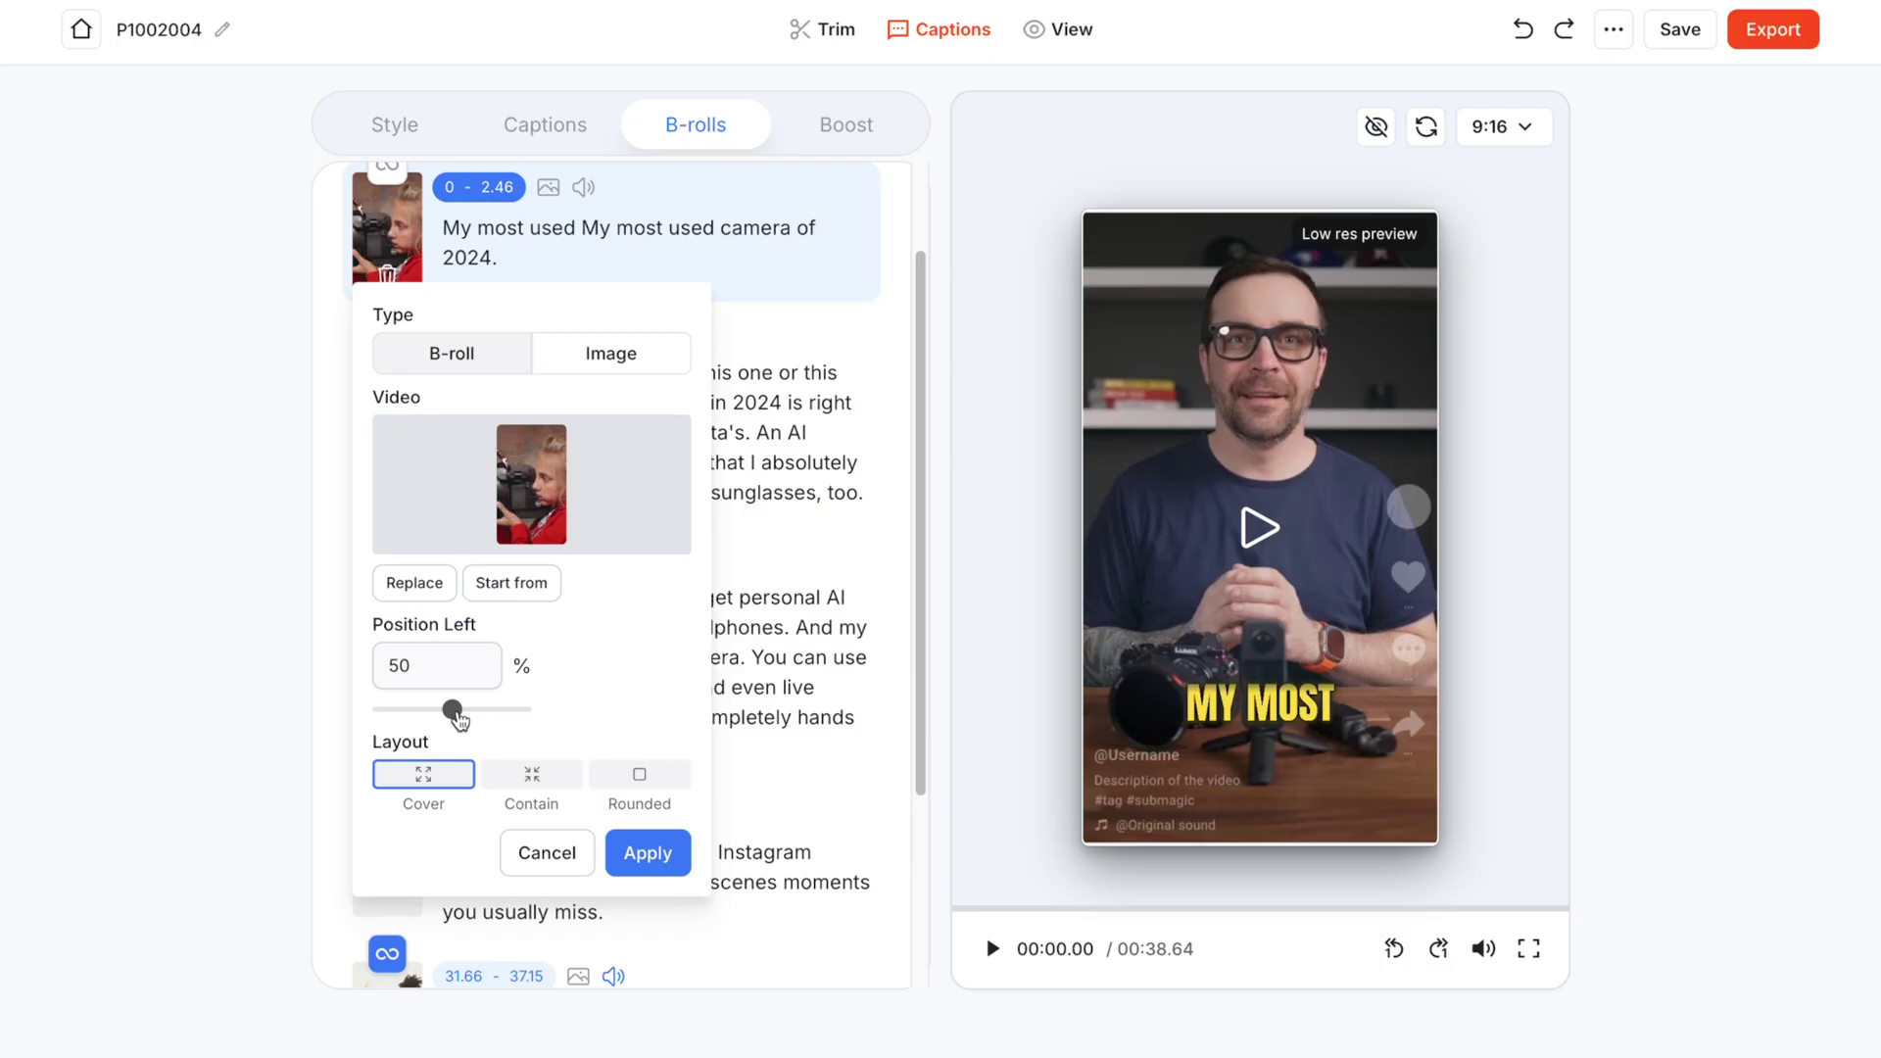
pyautogui.moveTo(453, 711); pyautogui.dragTo(460, 714)
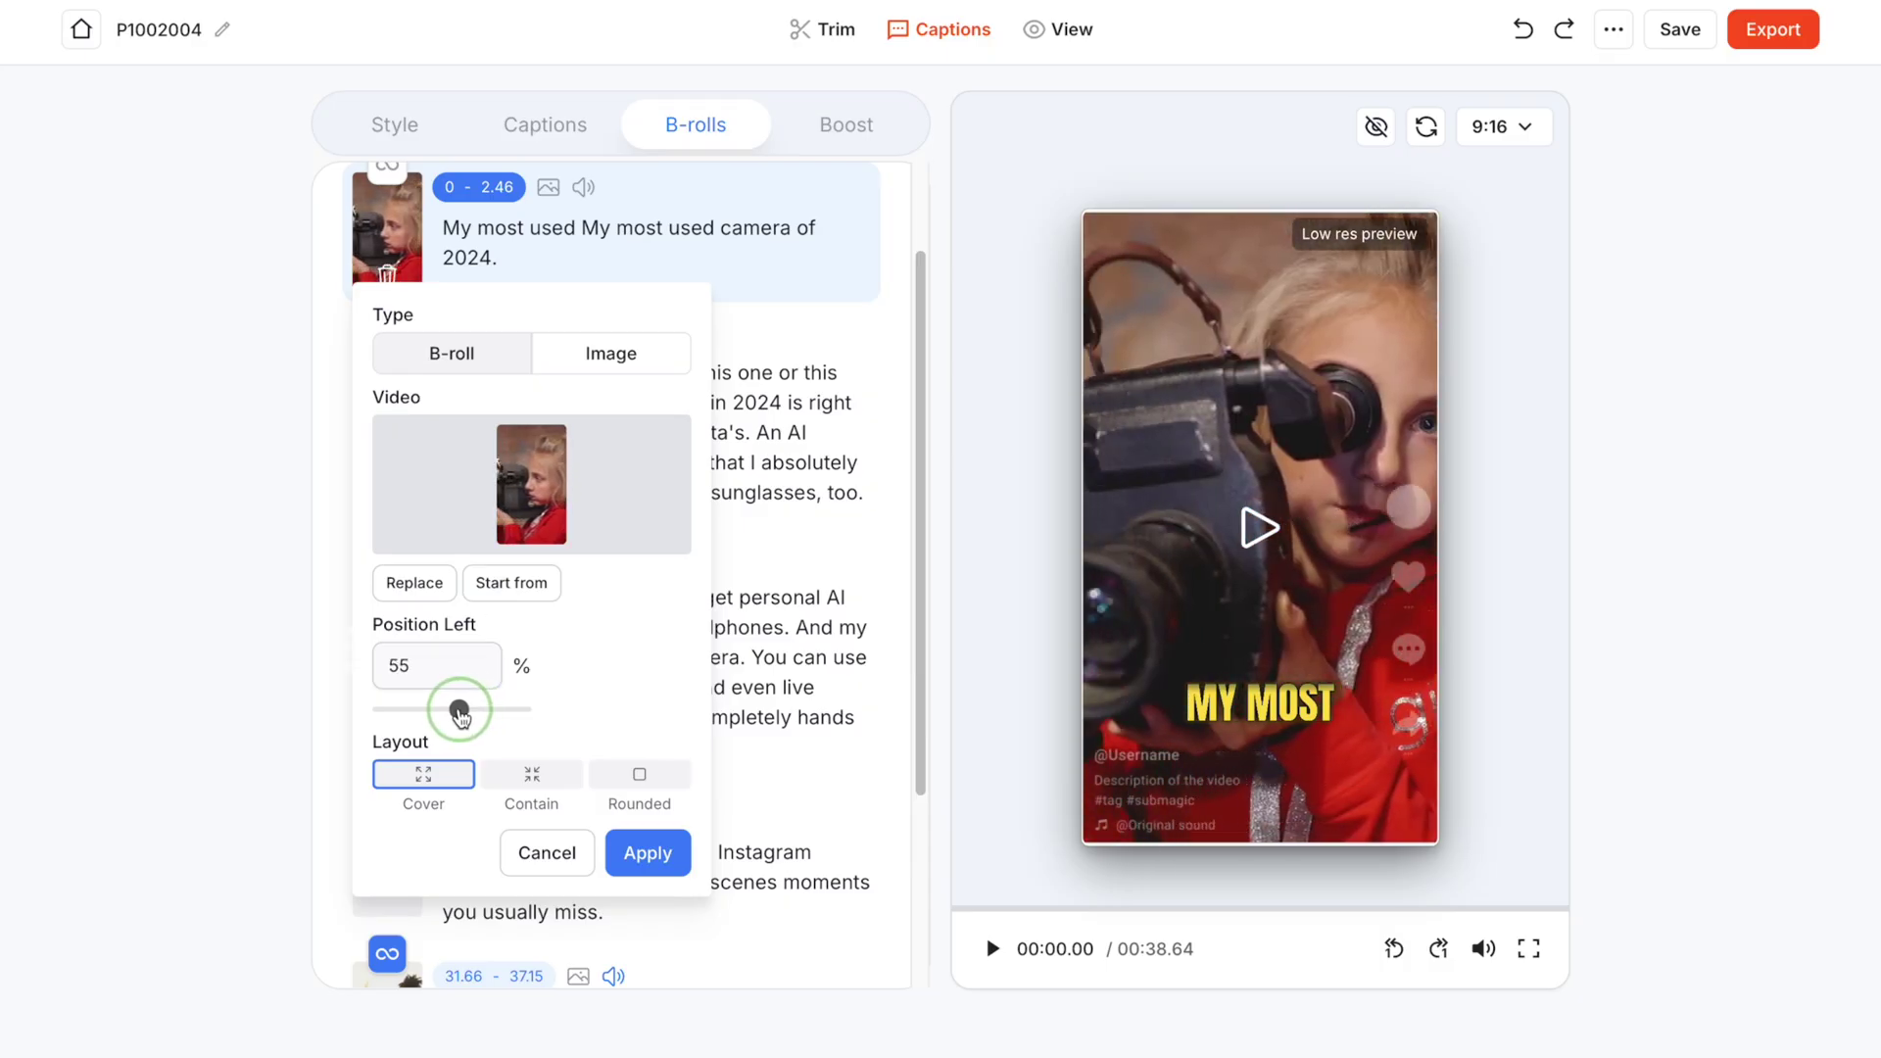
pyautogui.click(647, 865)
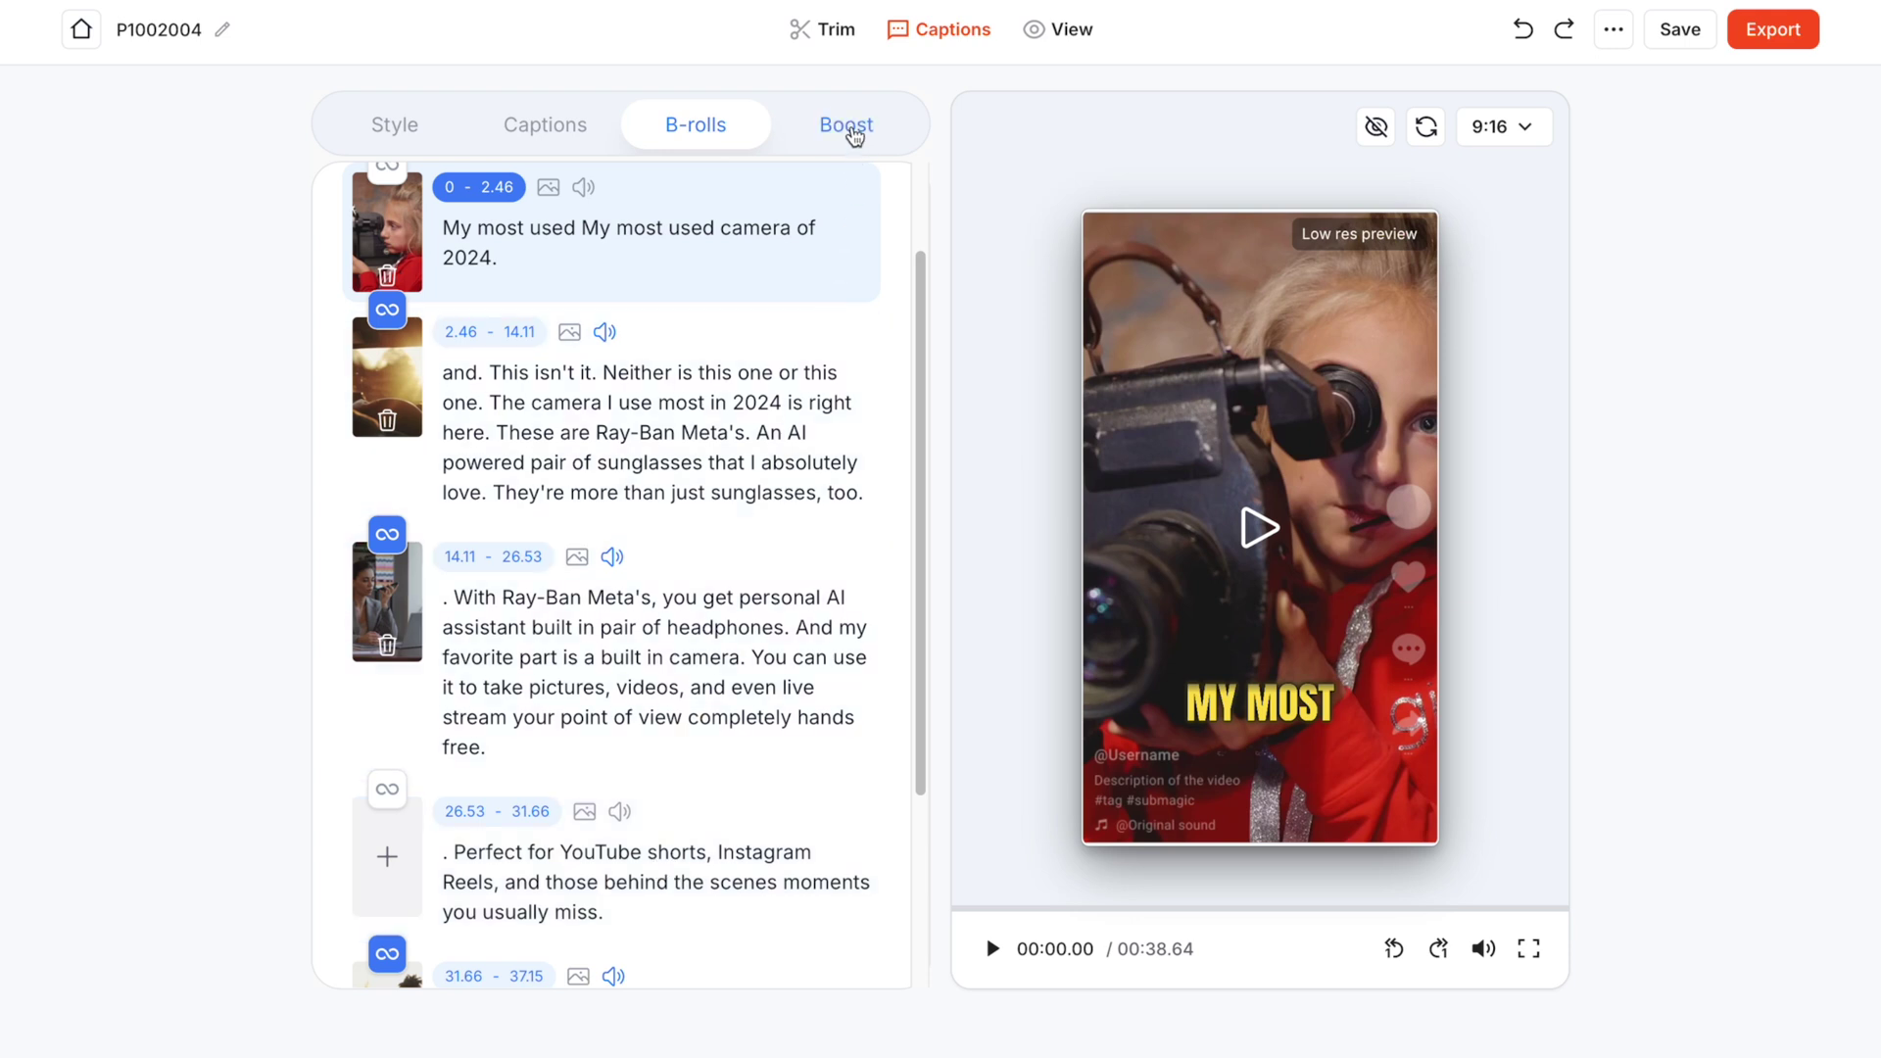
pyautogui.click(849, 126)
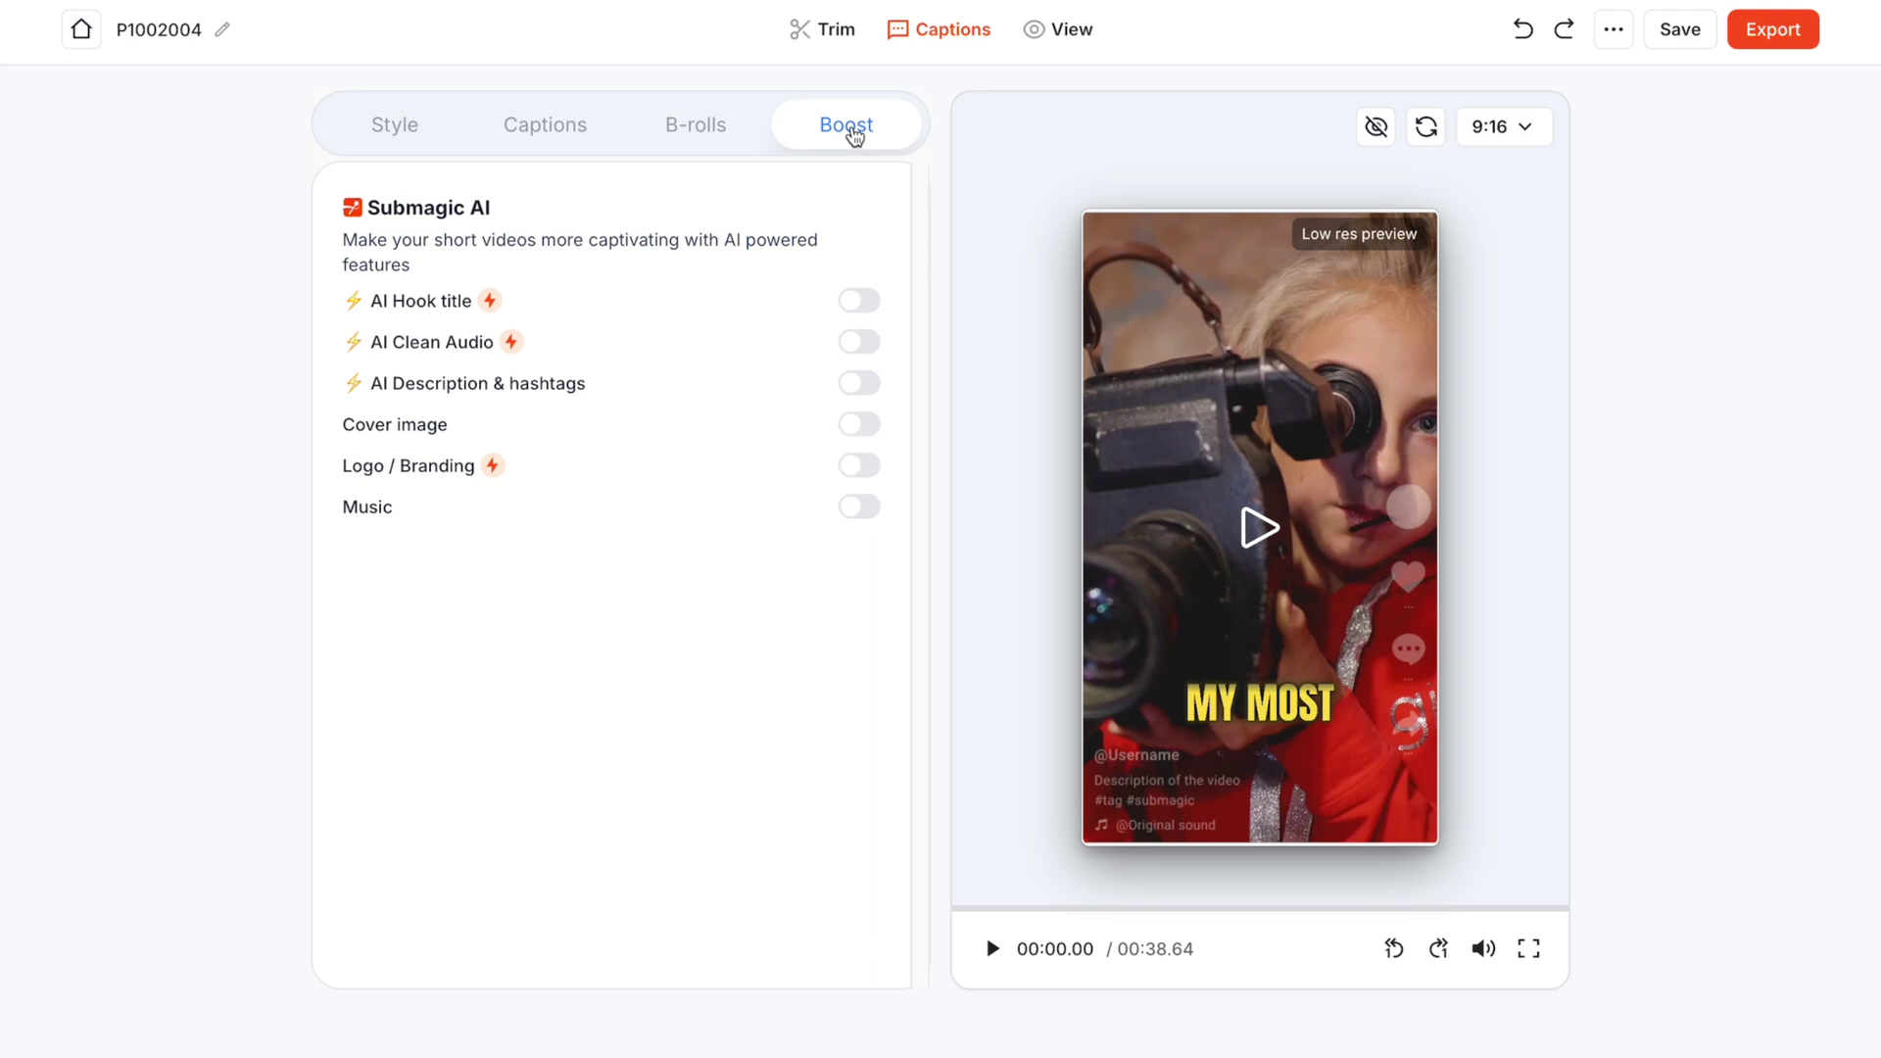
# Step: Turn on the hook title 'The camera you'll want in 2024!', clean audio, hashtags and music
pyautogui.click(873, 305)
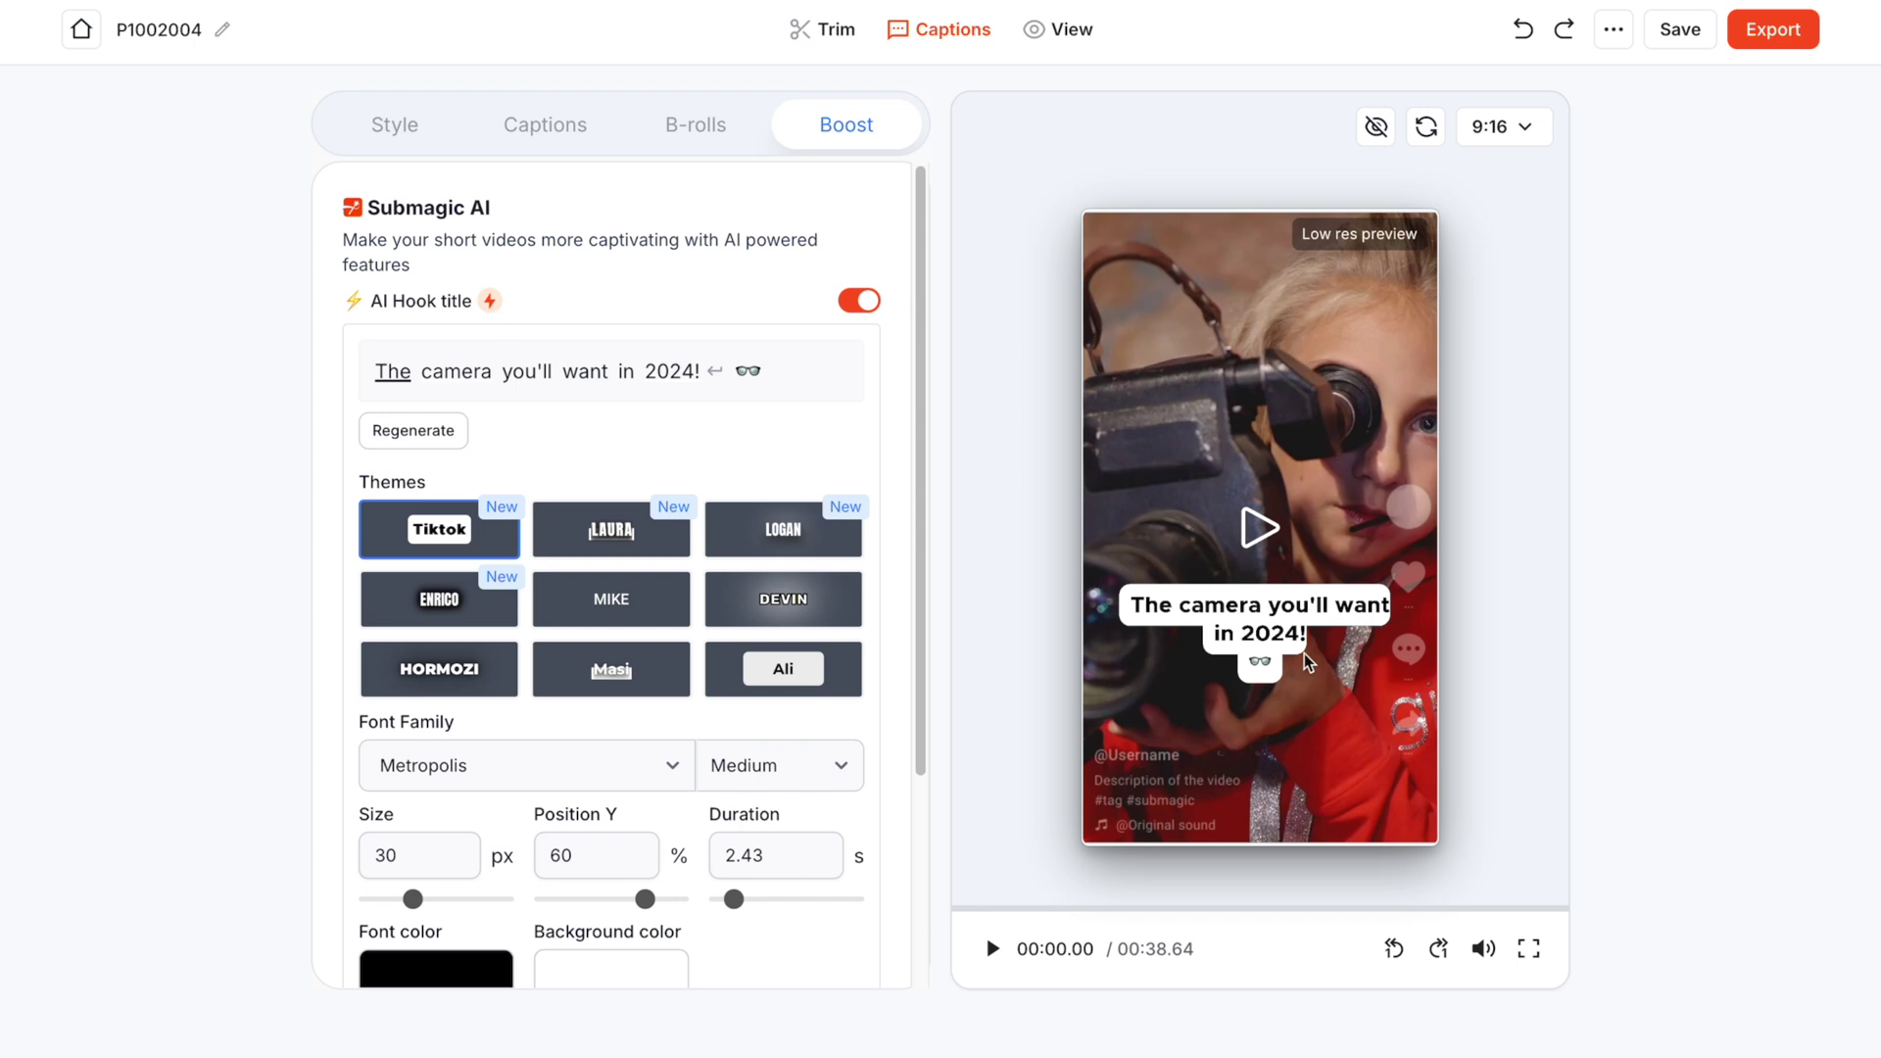
pyautogui.scroll(-3, 771, 647)
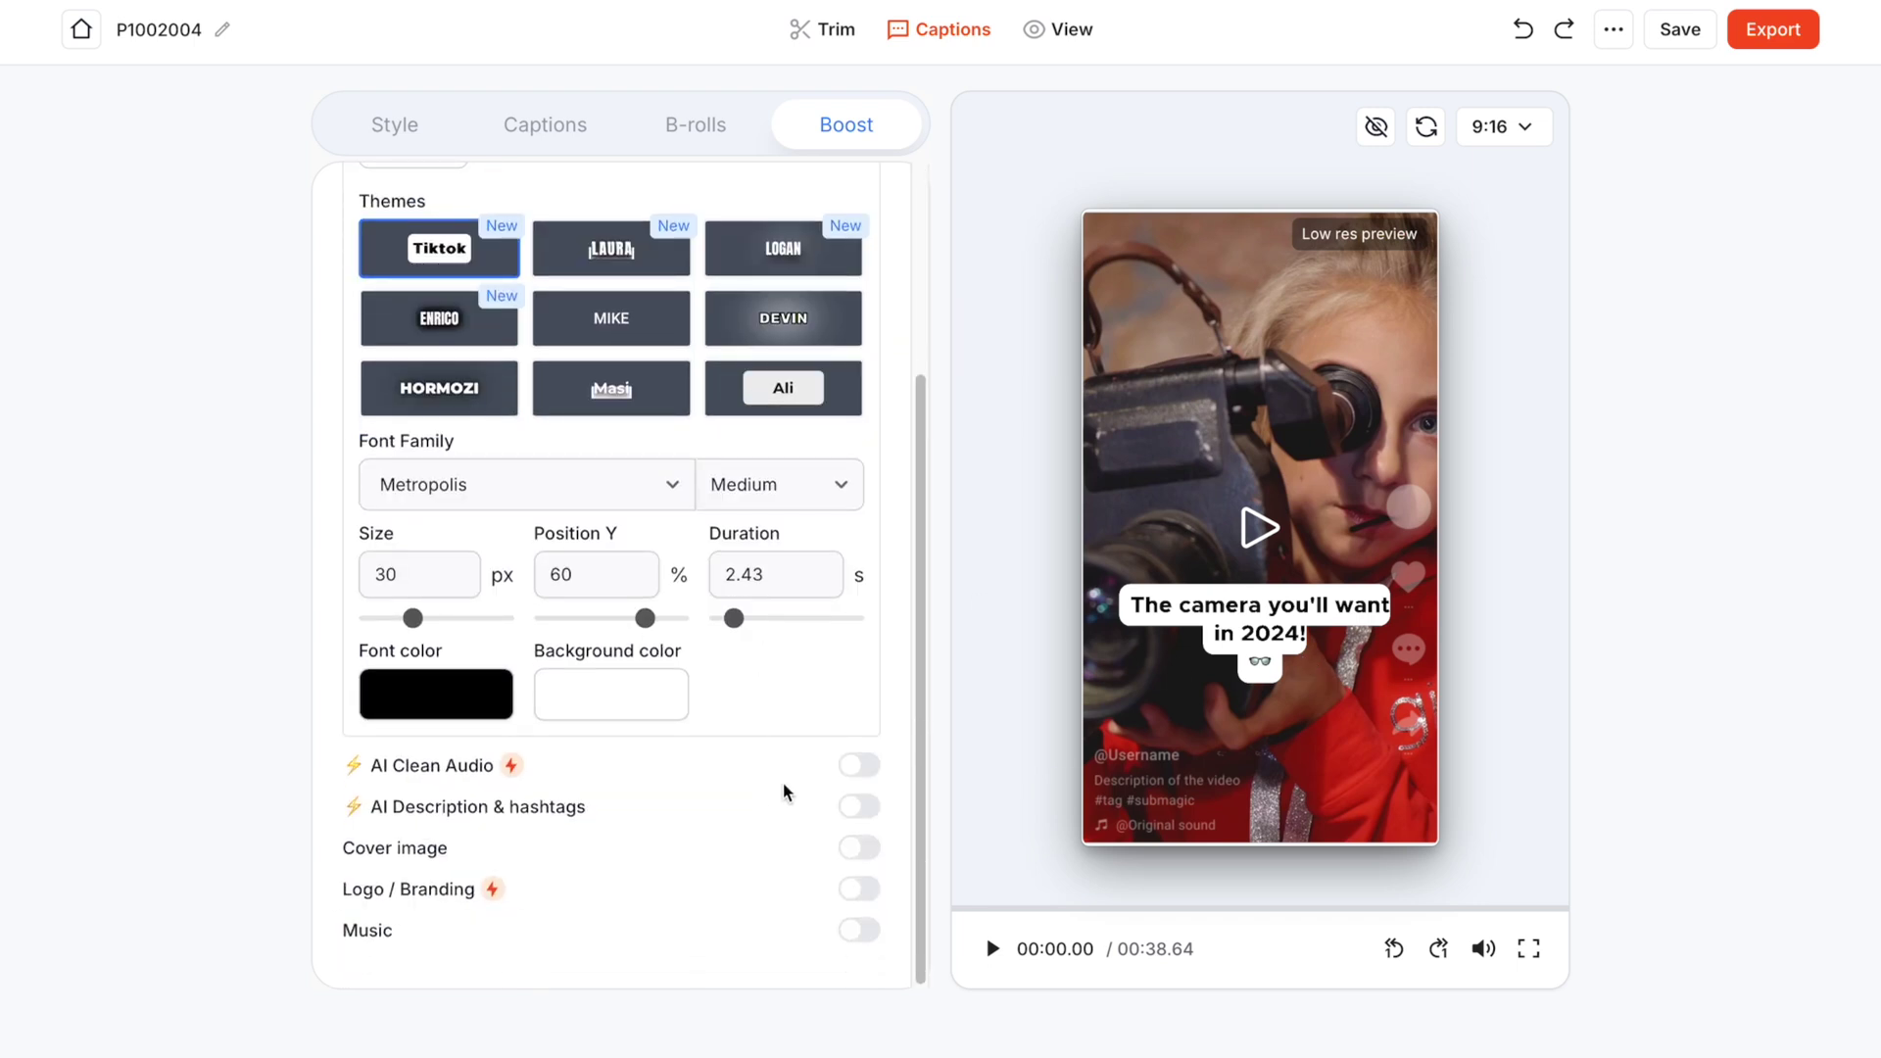
pyautogui.click(862, 769)
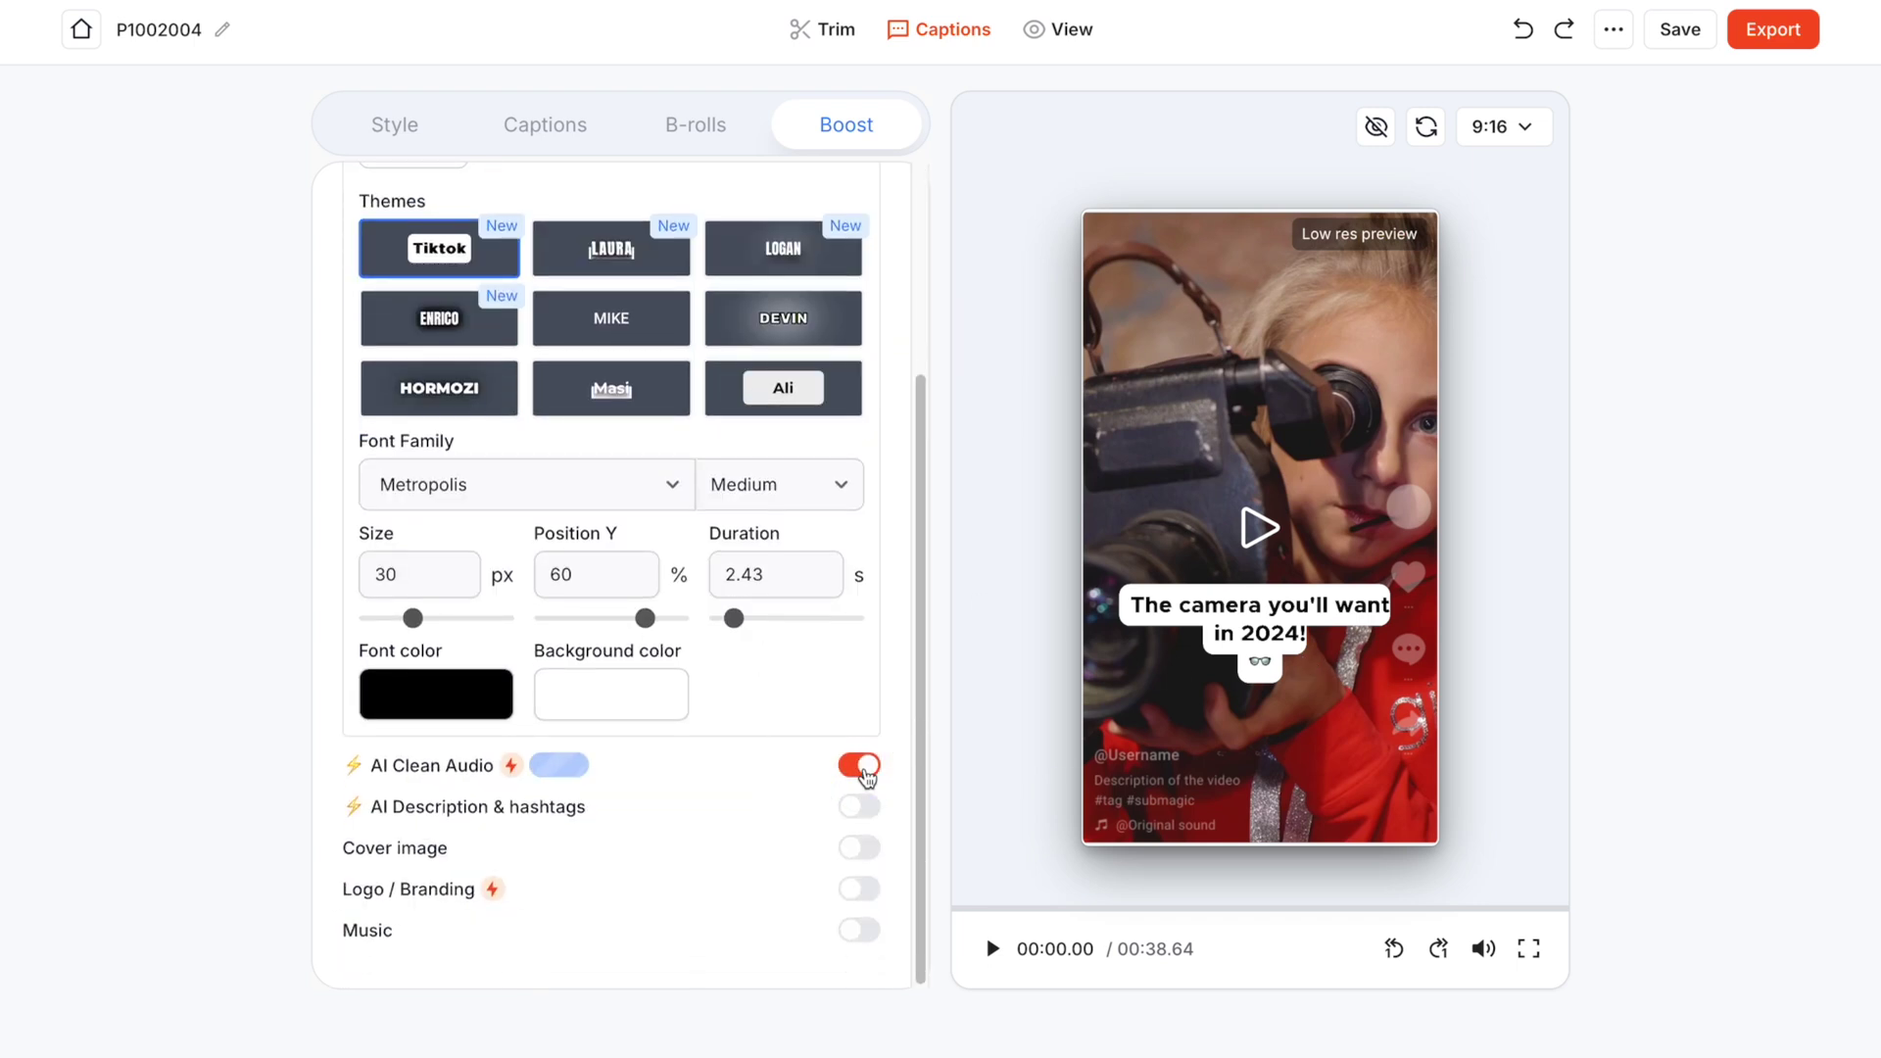
pyautogui.click(861, 806)
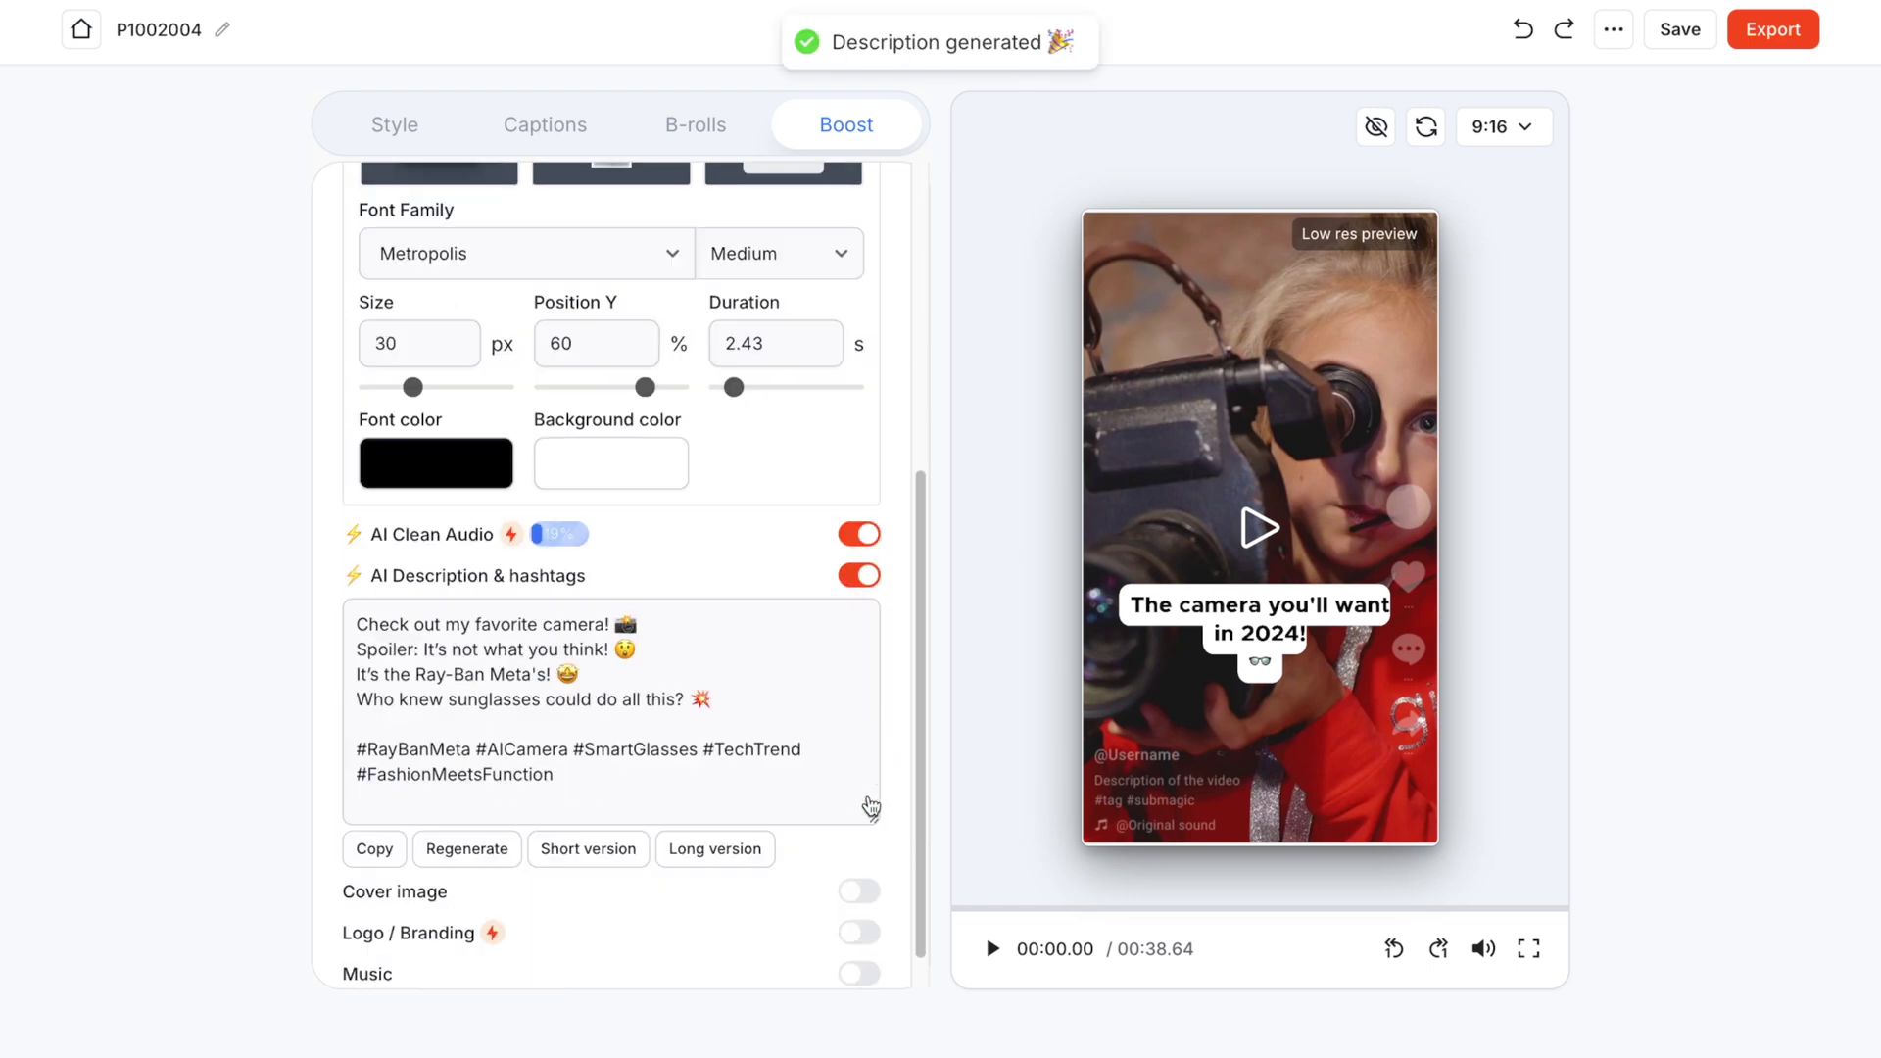
pyautogui.click(861, 878)
pyautogui.click(861, 880)
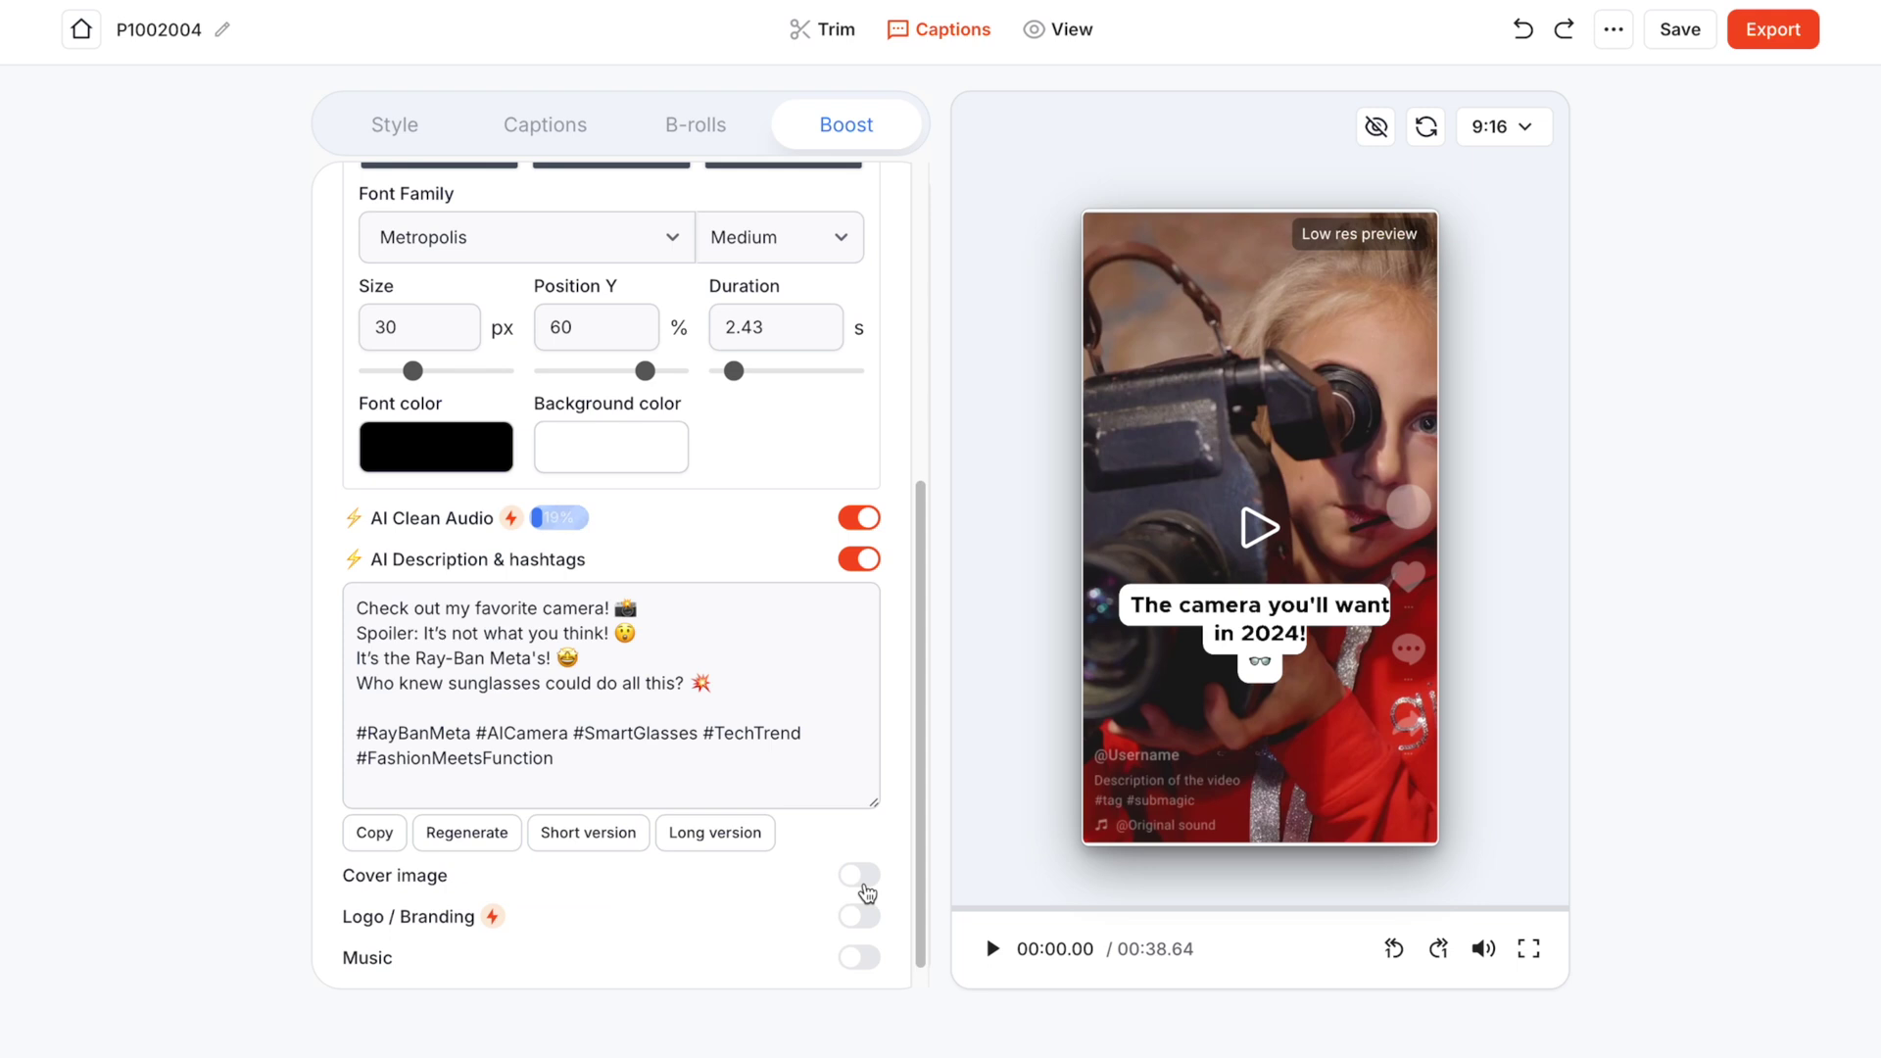
pyautogui.click(863, 959)
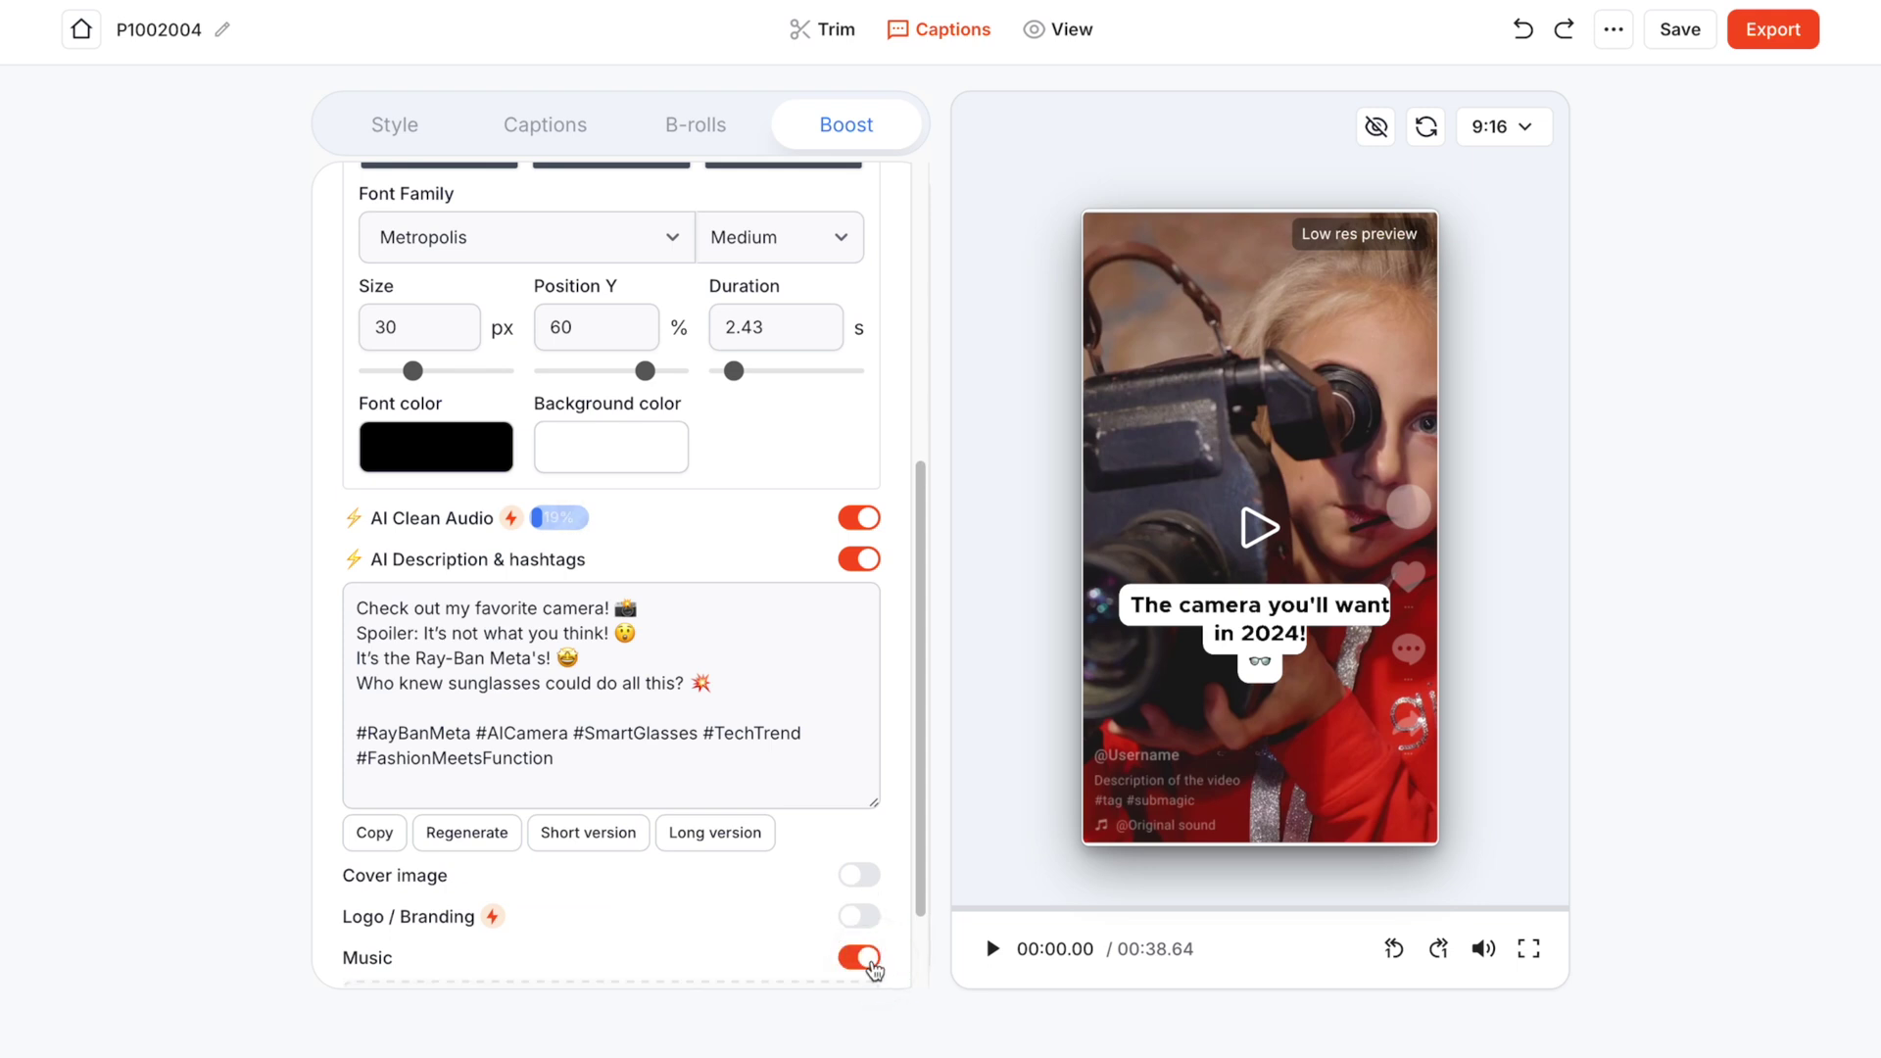
pyautogui.click(475, 894)
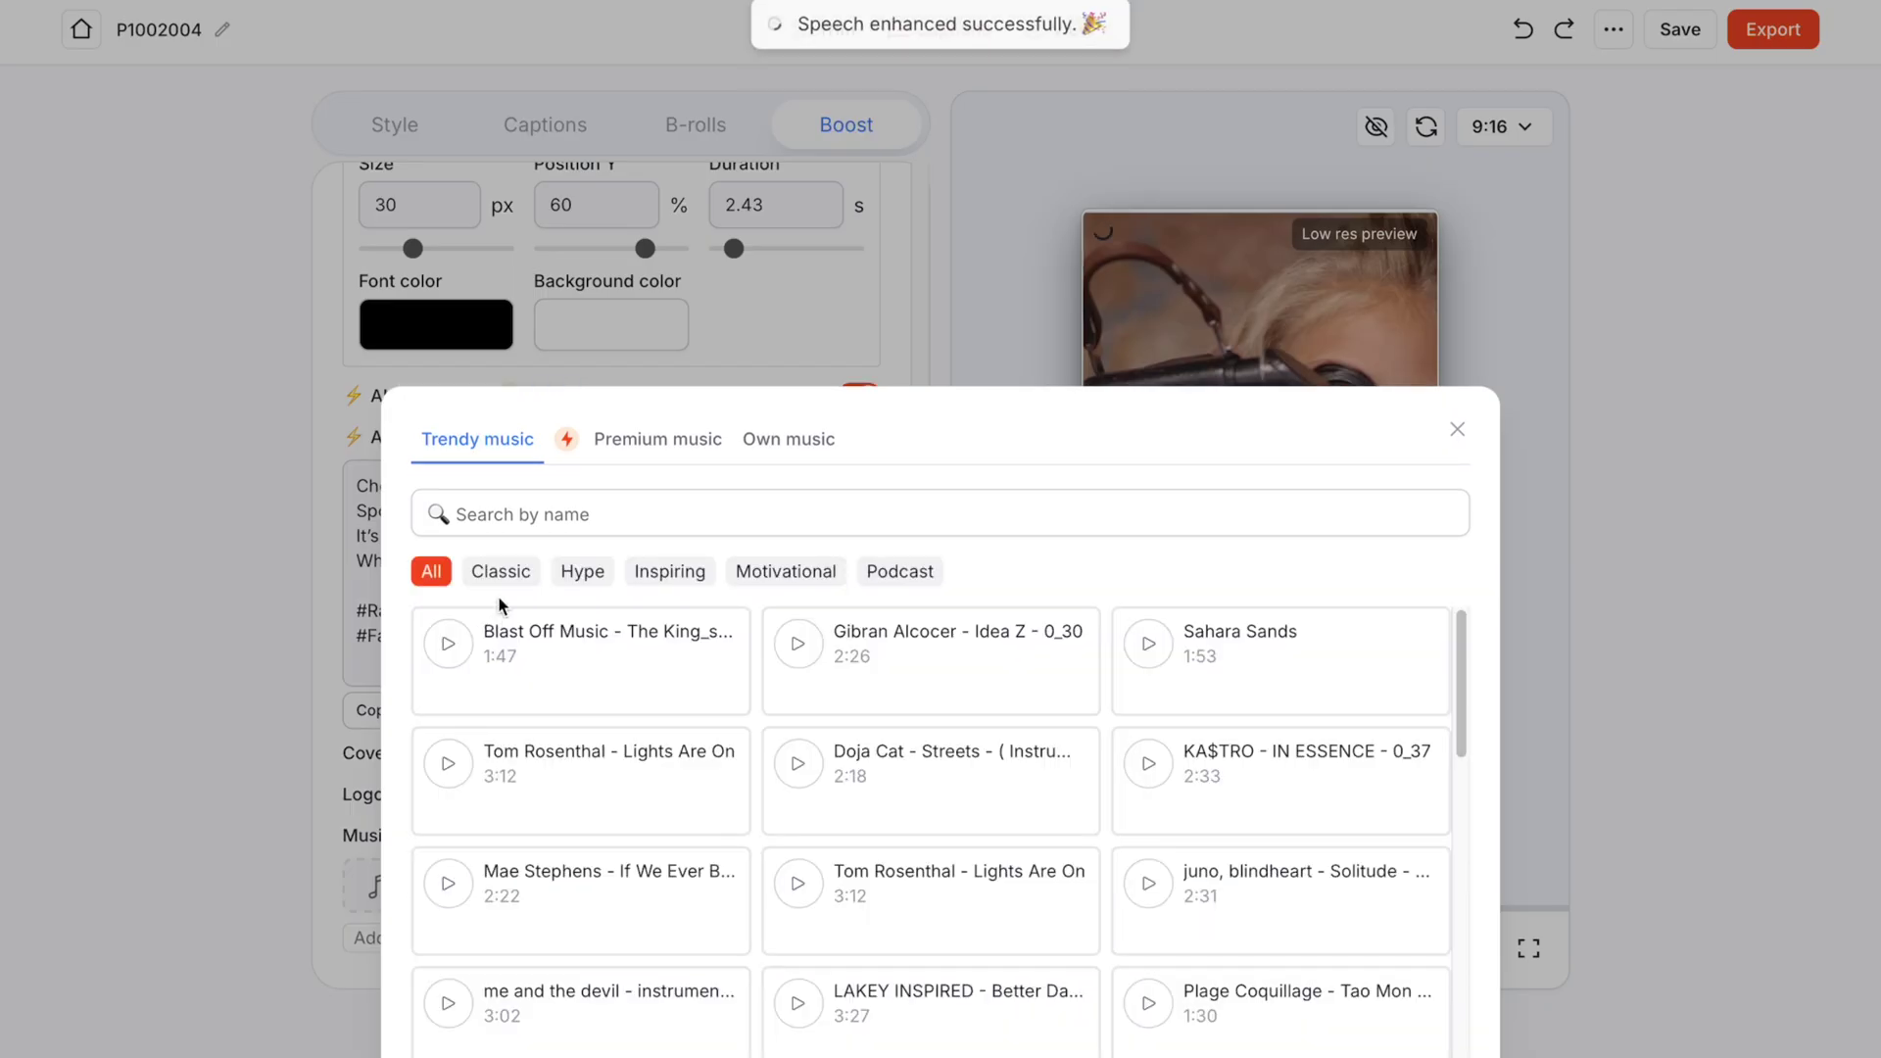
# Step: Choose Premium track Summer Time as music and copy the YouTube tutorial's share link
pyautogui.click(541, 514)
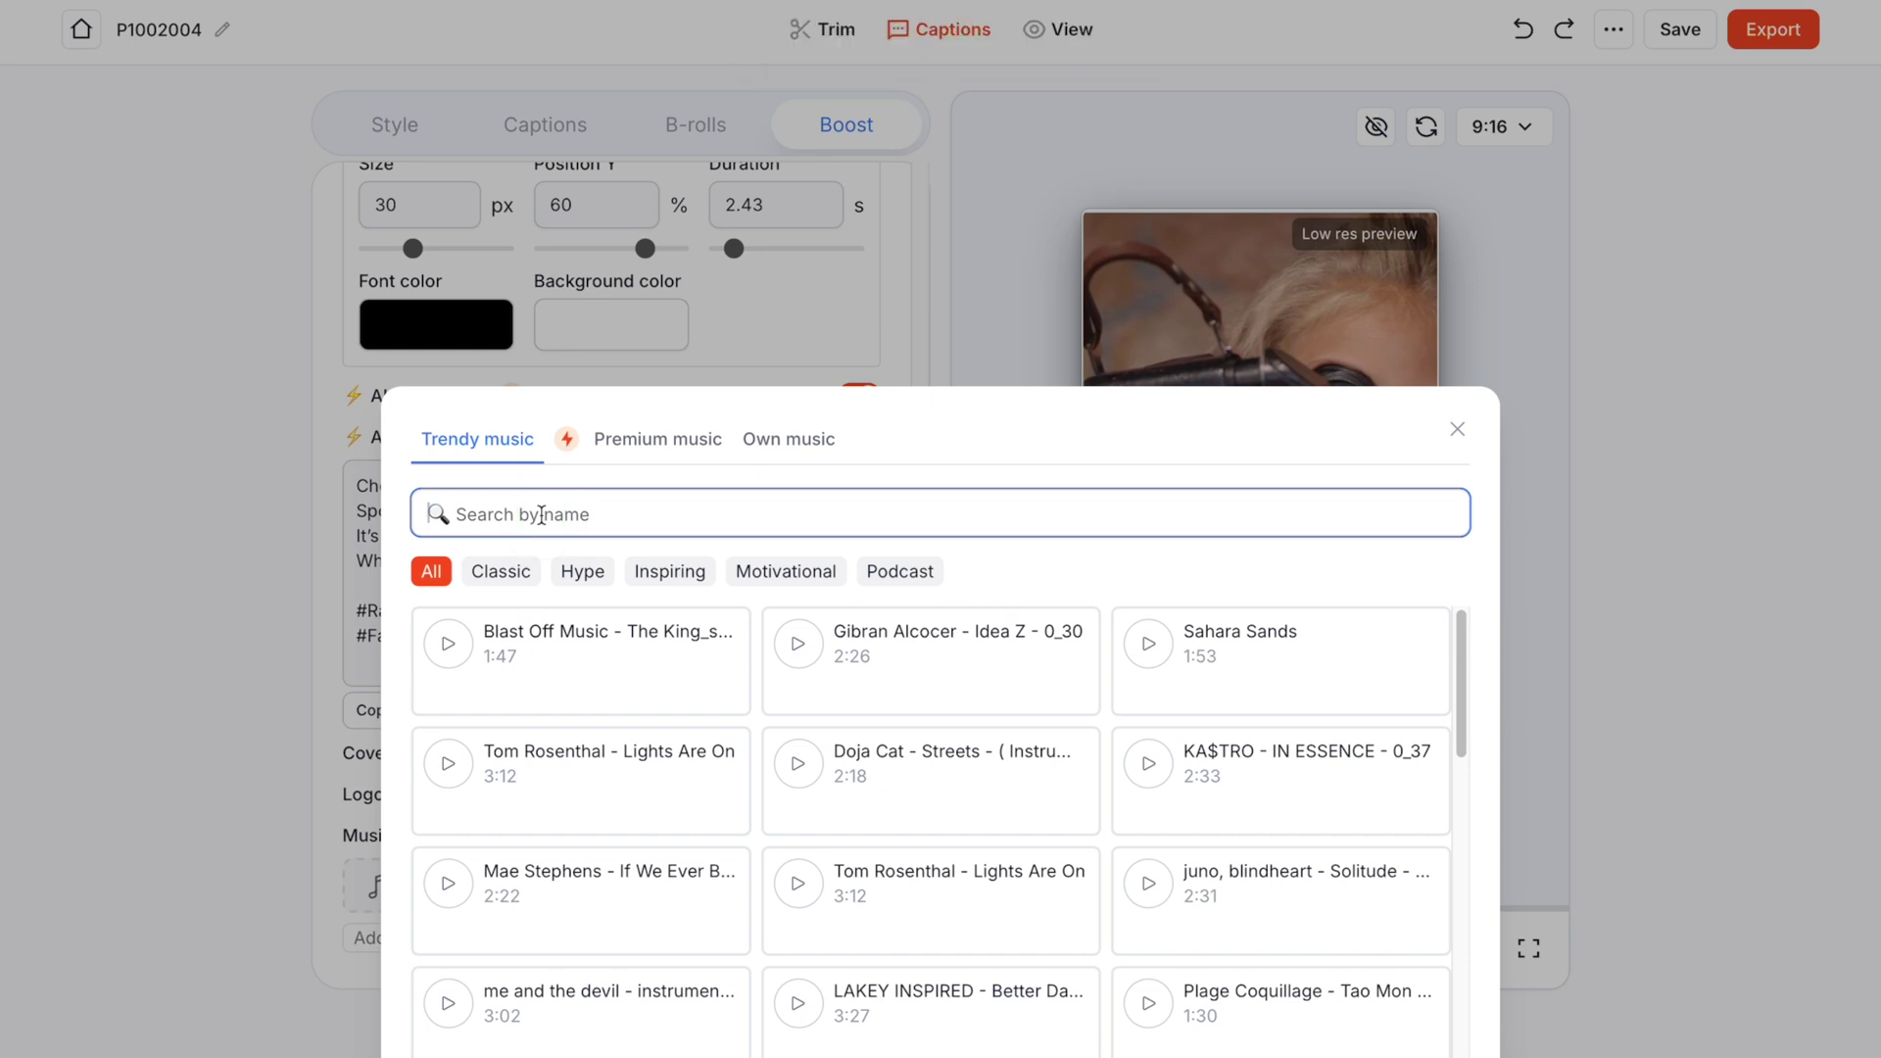
pyautogui.click(602, 440)
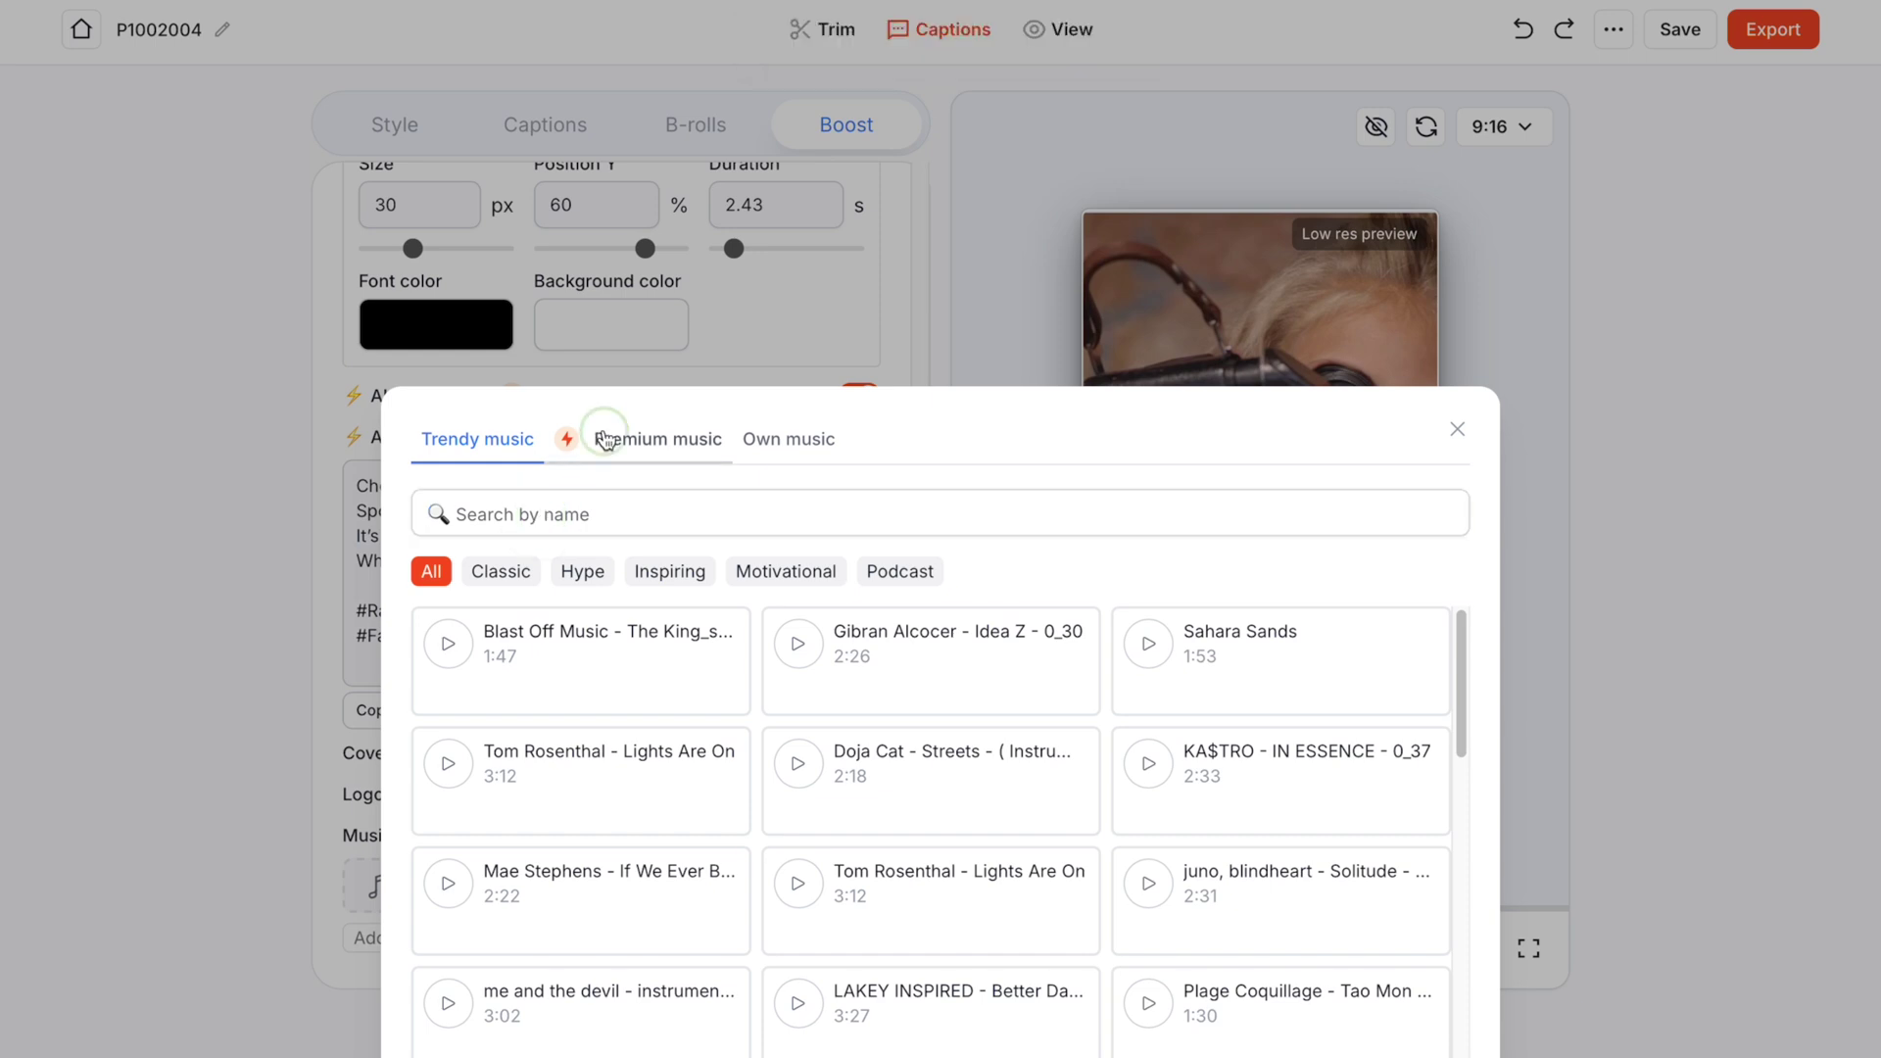
pyautogui.click(583, 520)
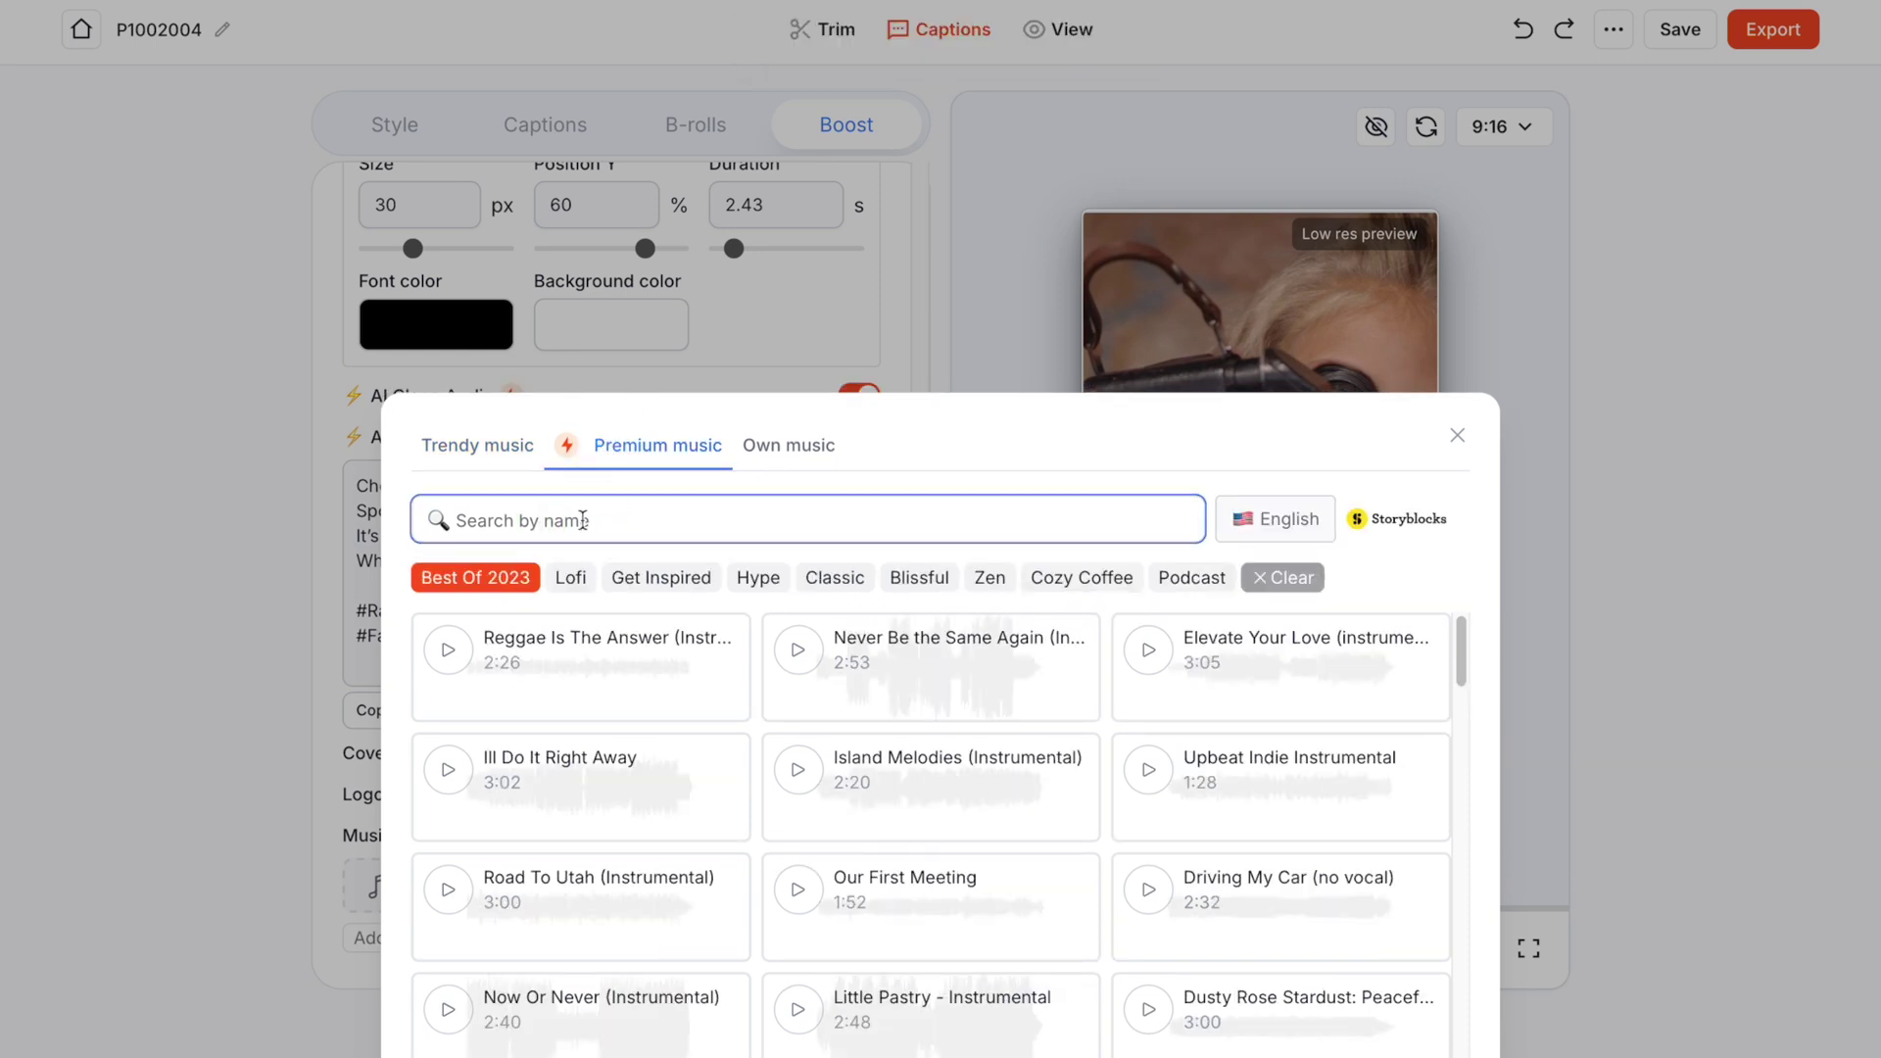
pyautogui.write('summer')
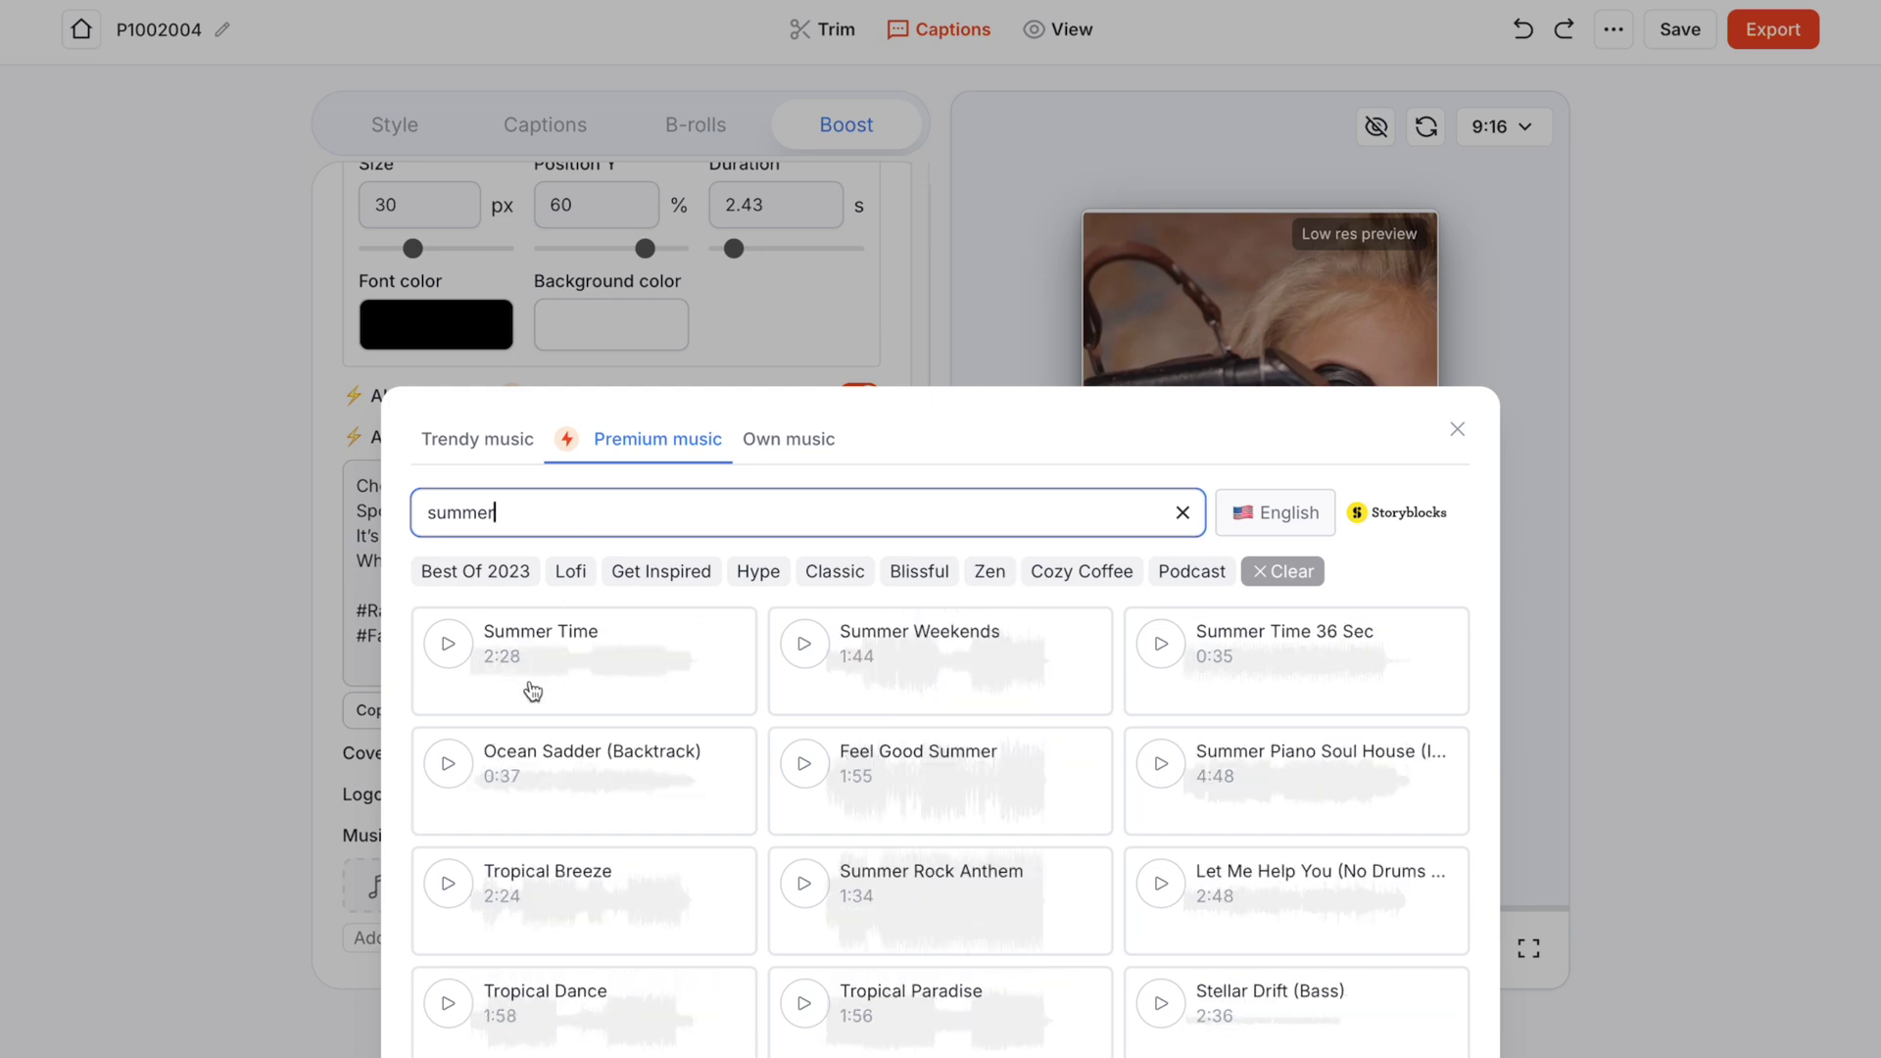
pyautogui.click(536, 663)
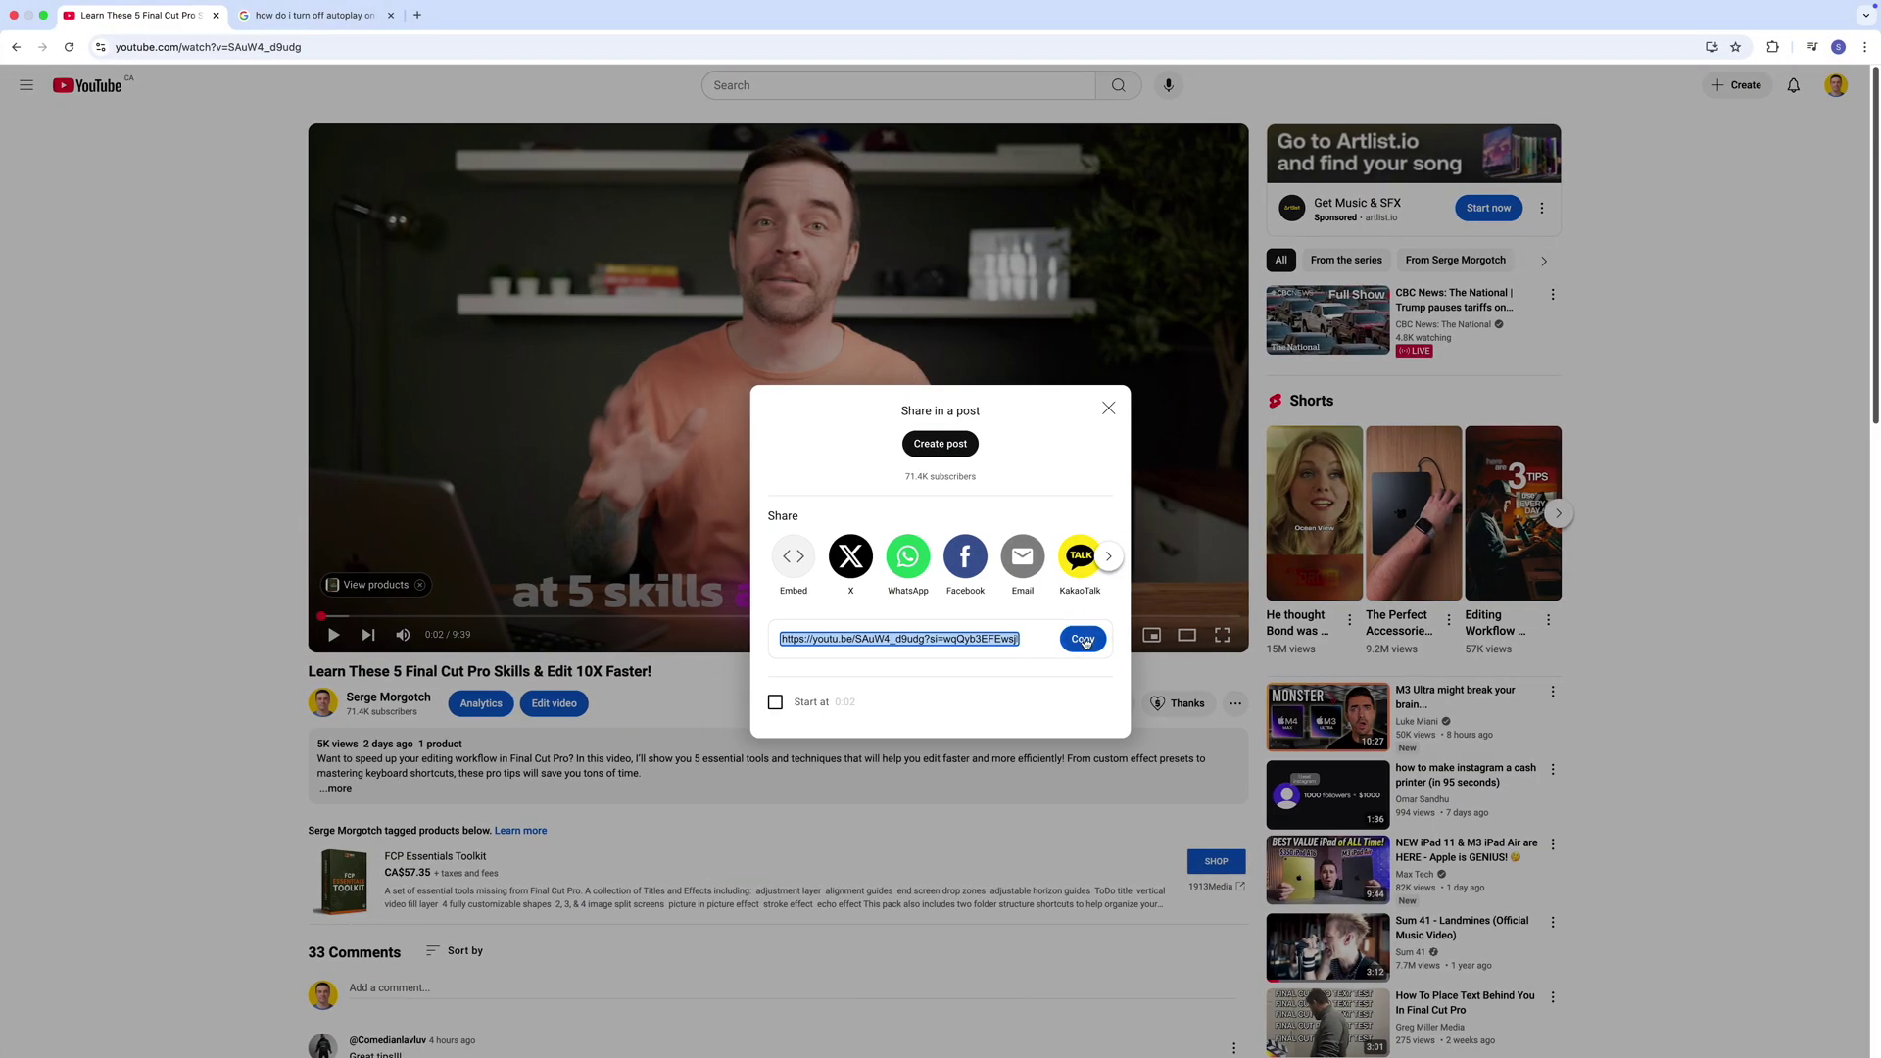
pyautogui.click(1086, 641)
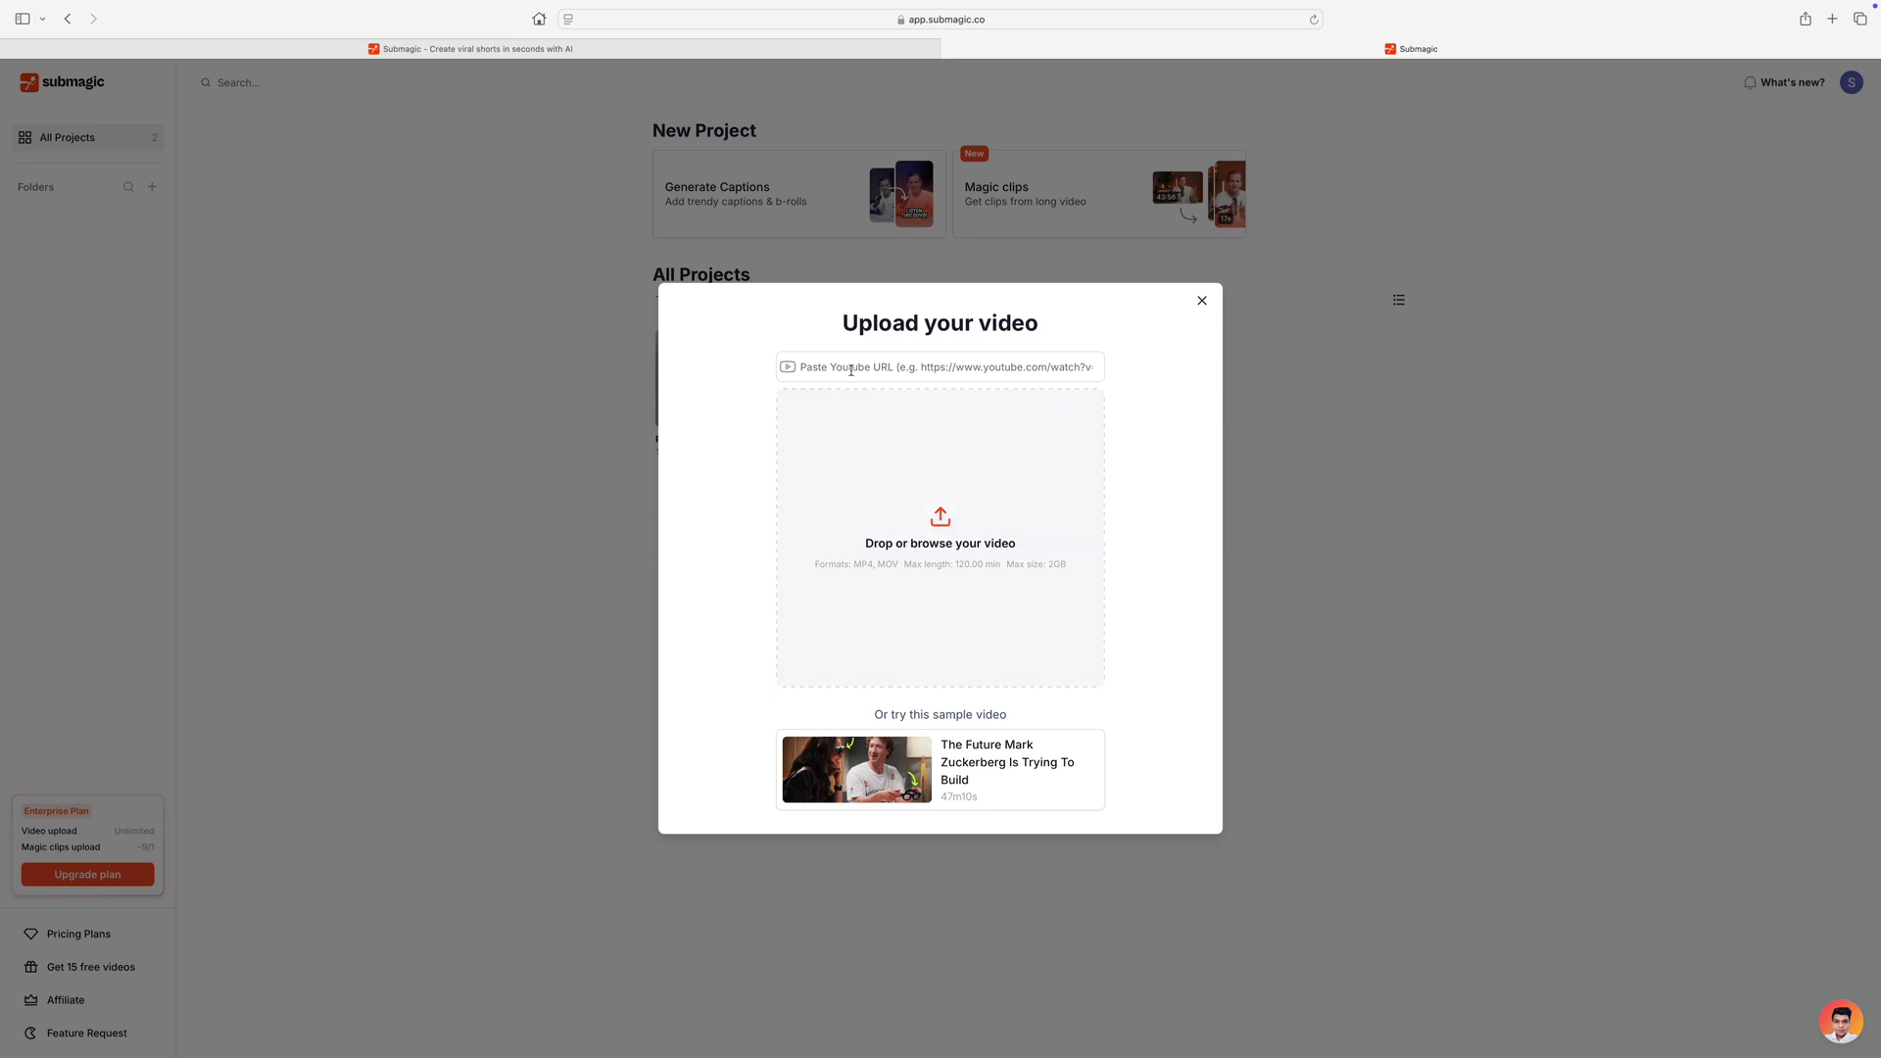
# Step: Paste the YouTube tutorial link, set clip duration to 30s–59s, and generate viral clips
pyautogui.click(851, 370)
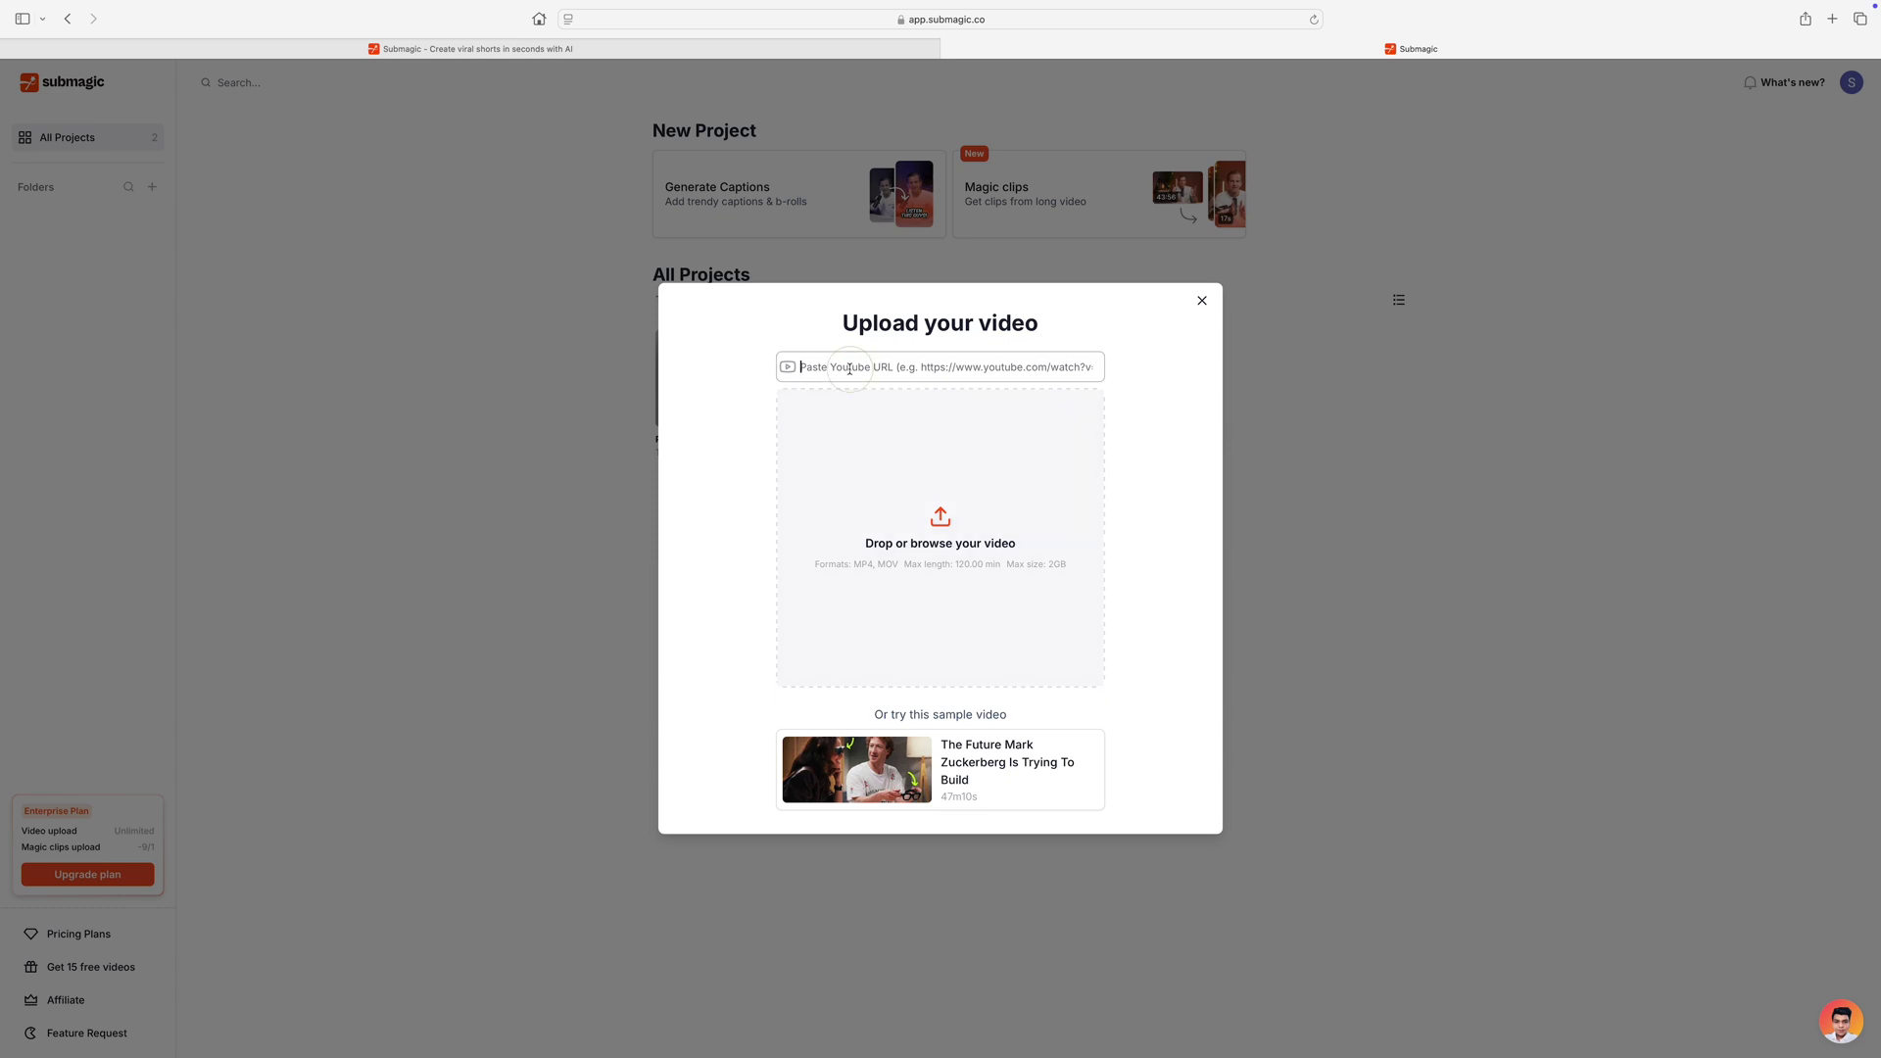
pyautogui.rightClick(851, 371)
pyautogui.click(869, 411)
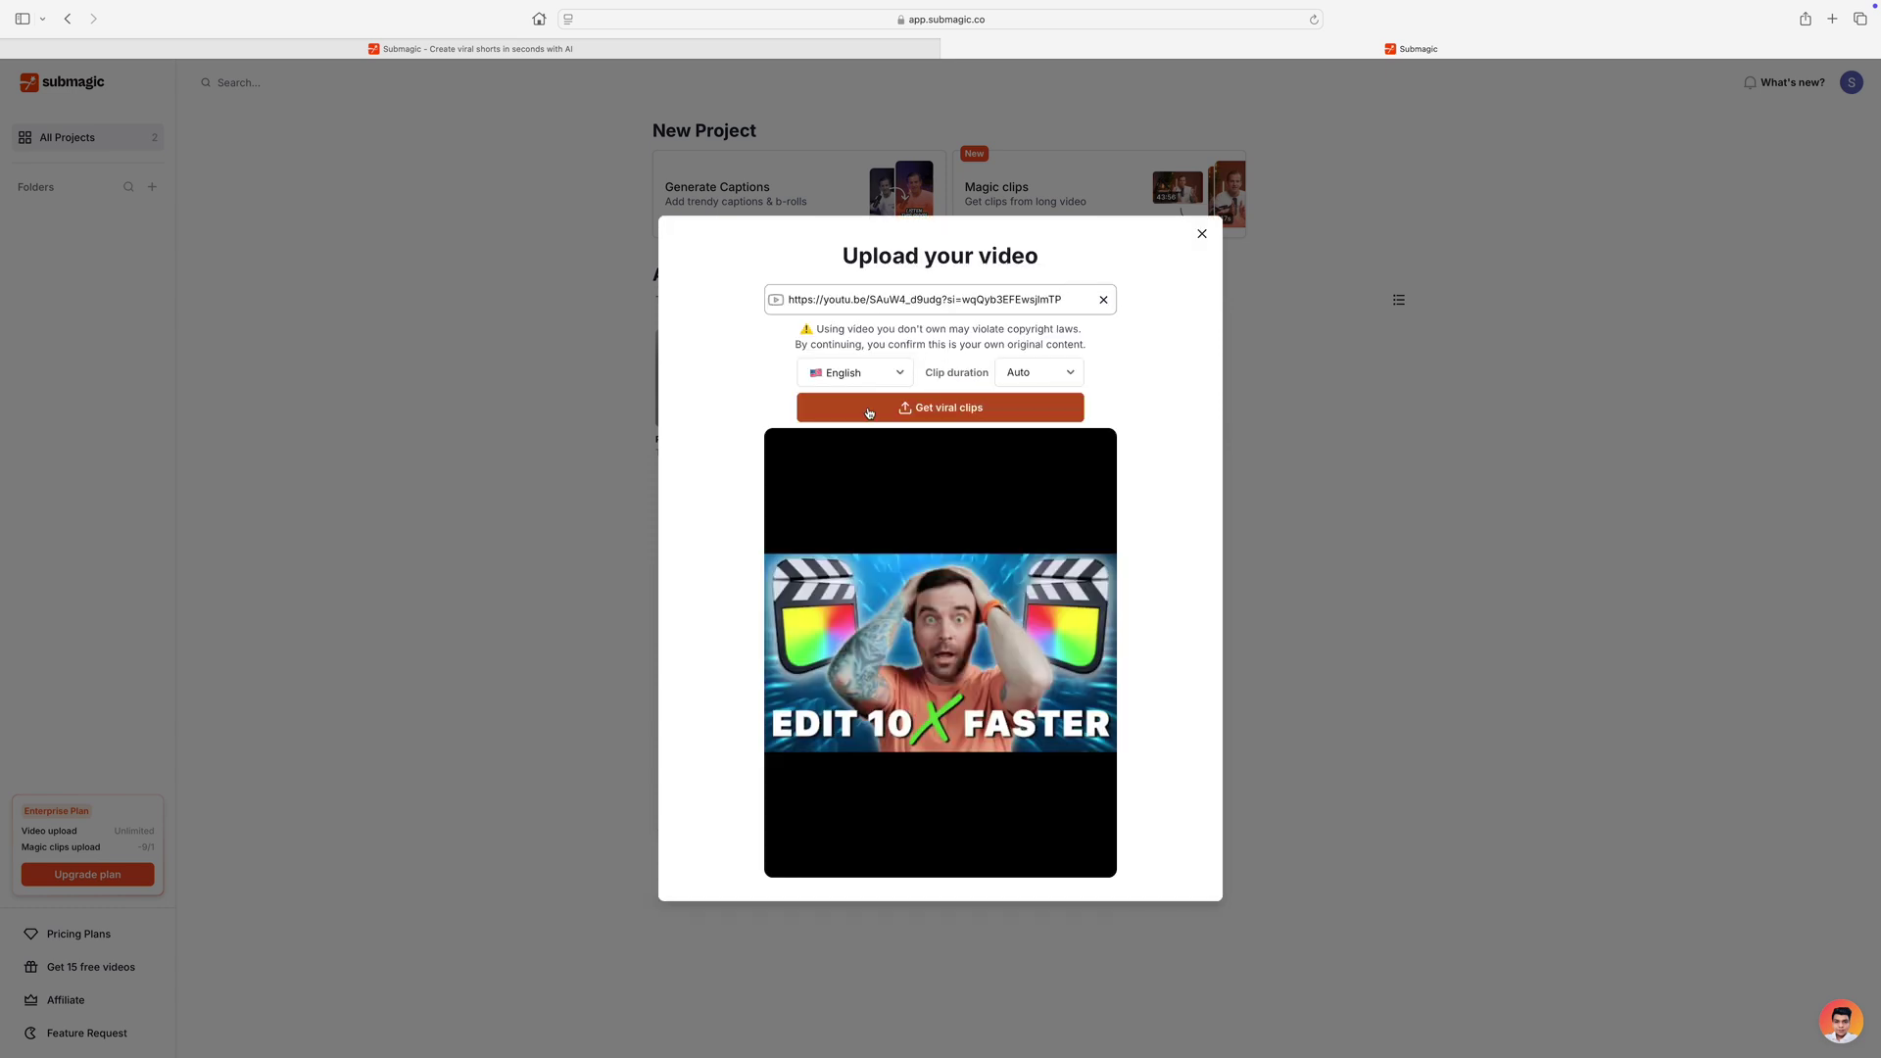
pyautogui.click(1061, 373)
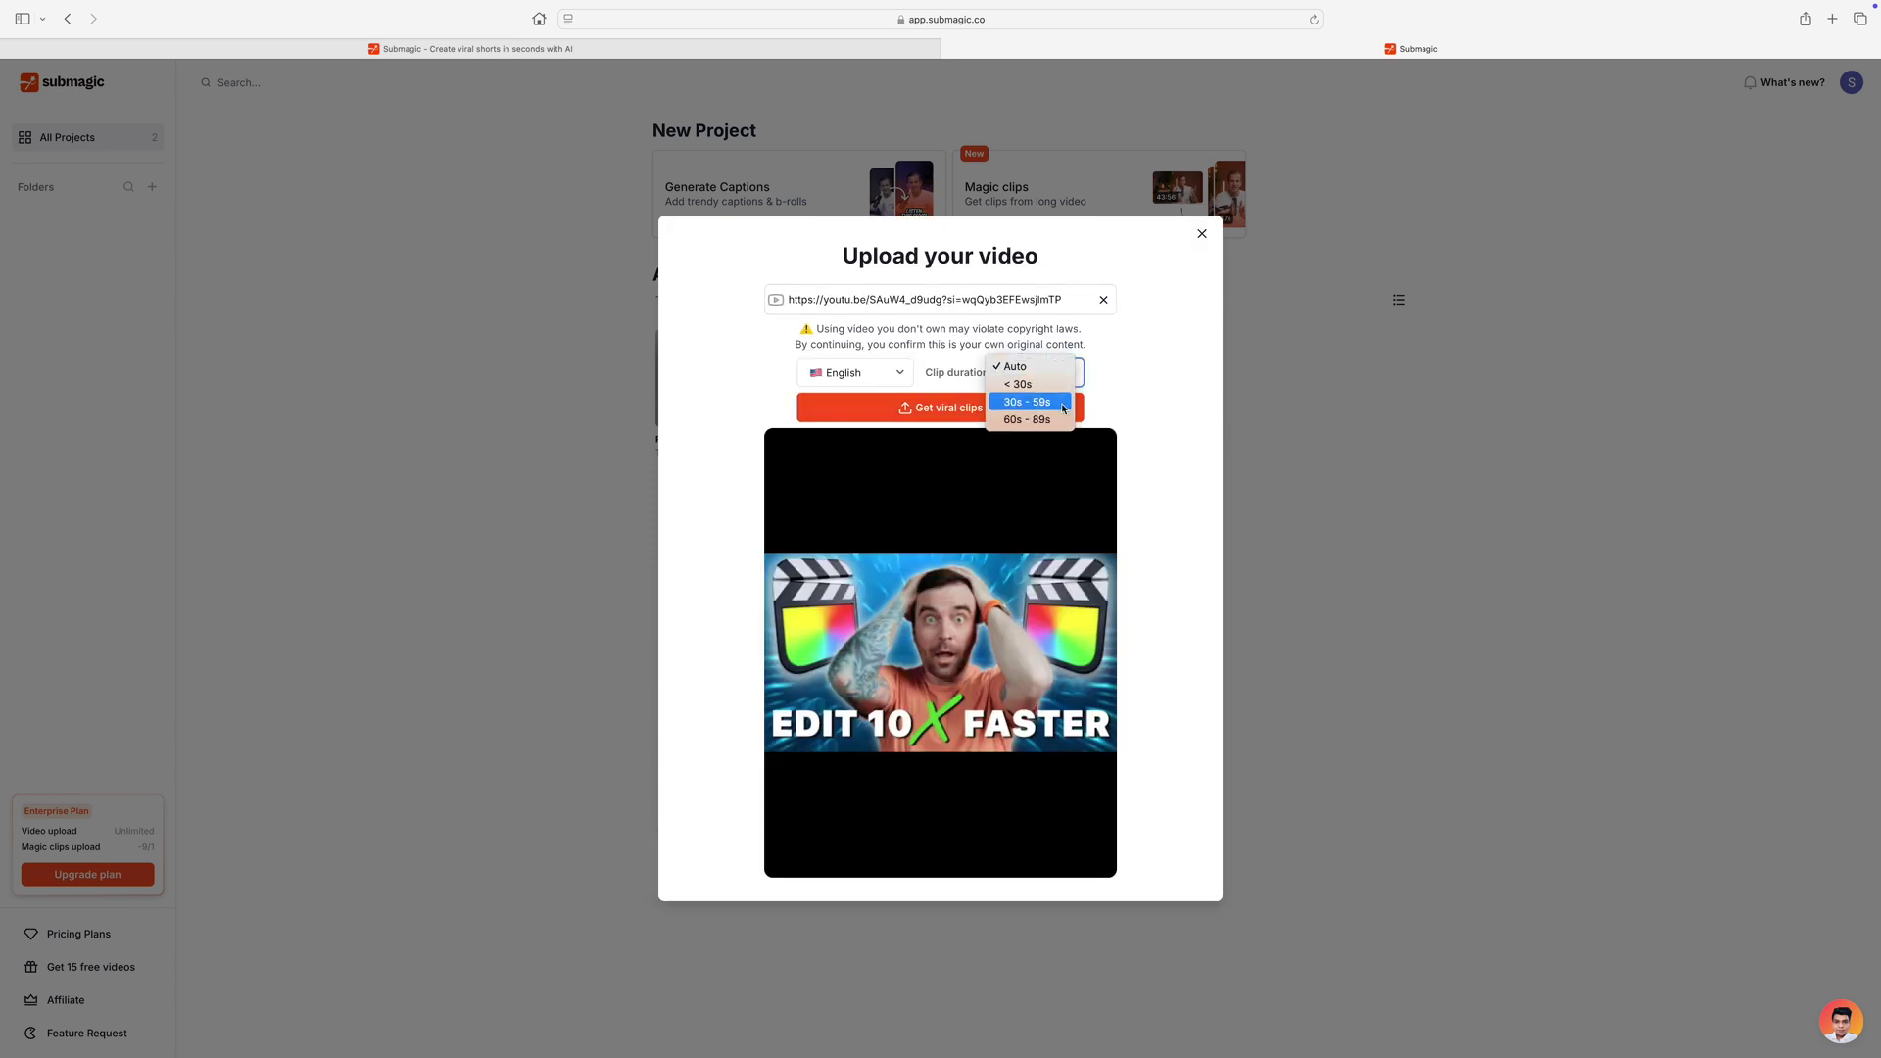
pyautogui.click(1061, 403)
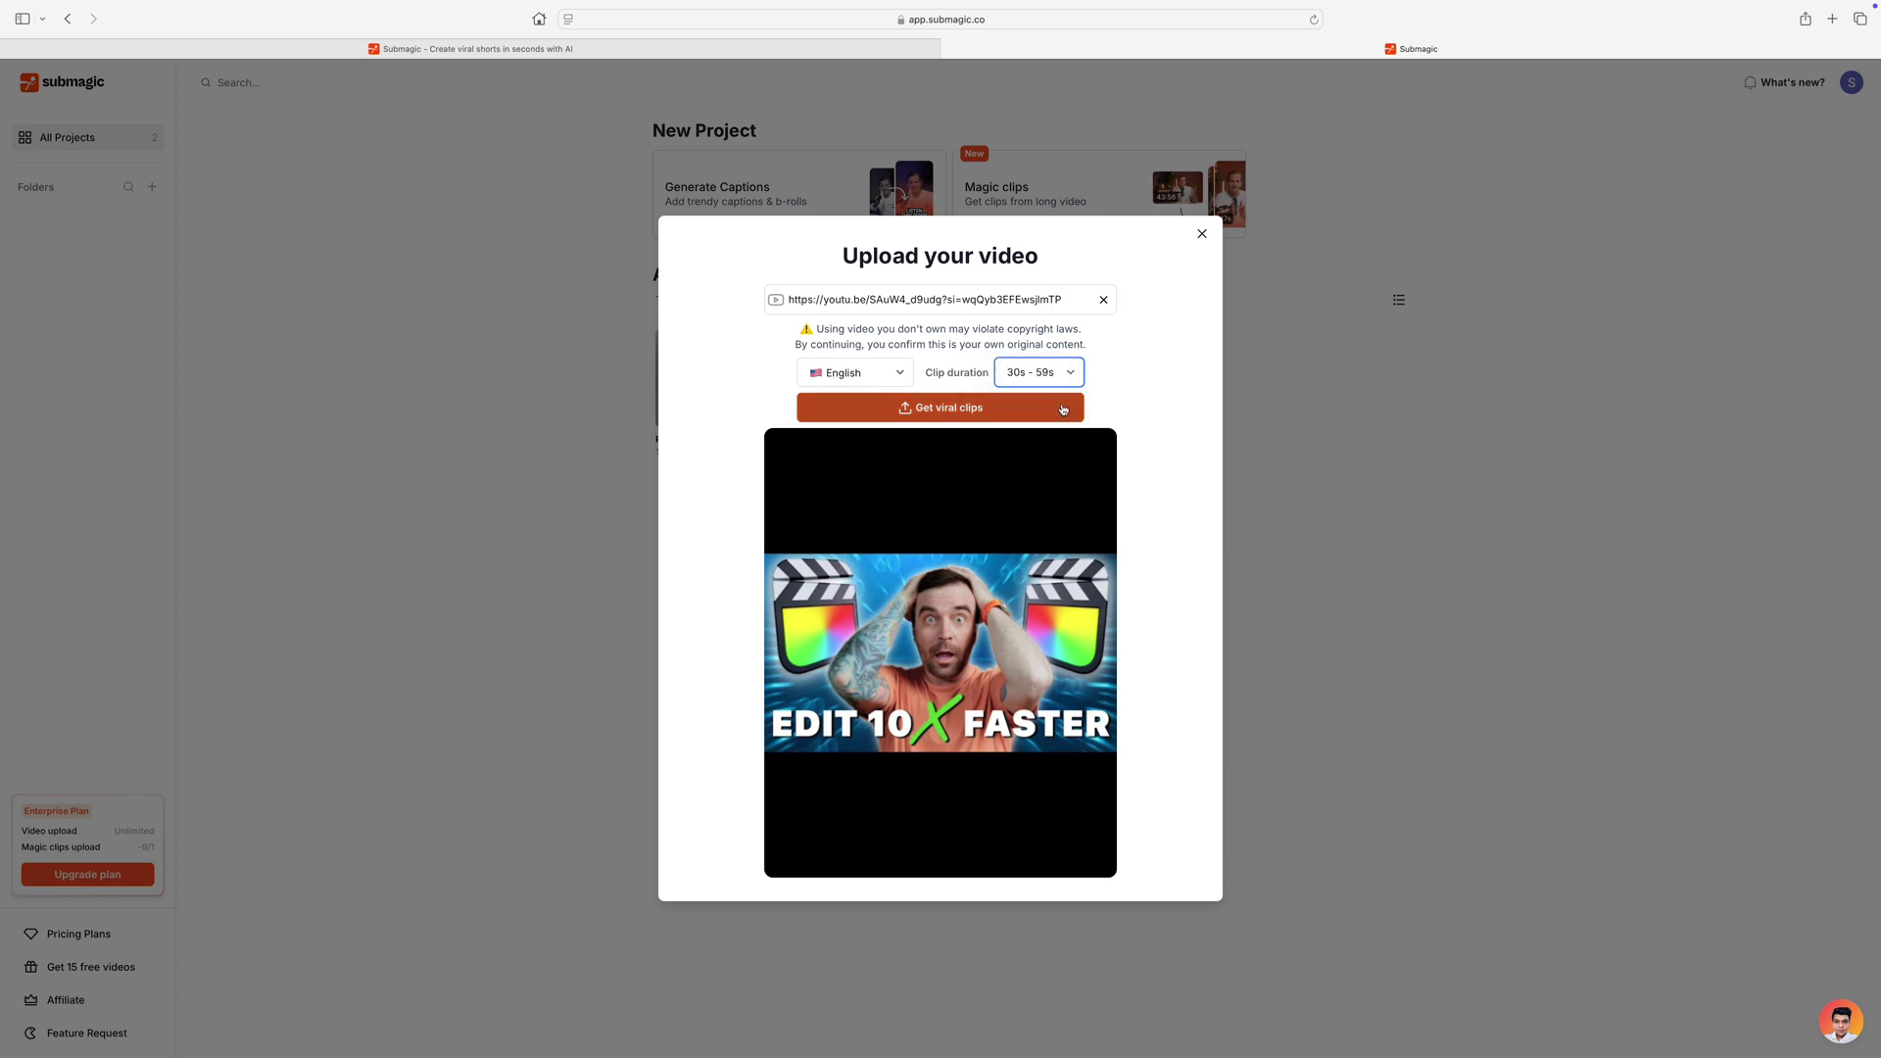
pyautogui.click(928, 410)
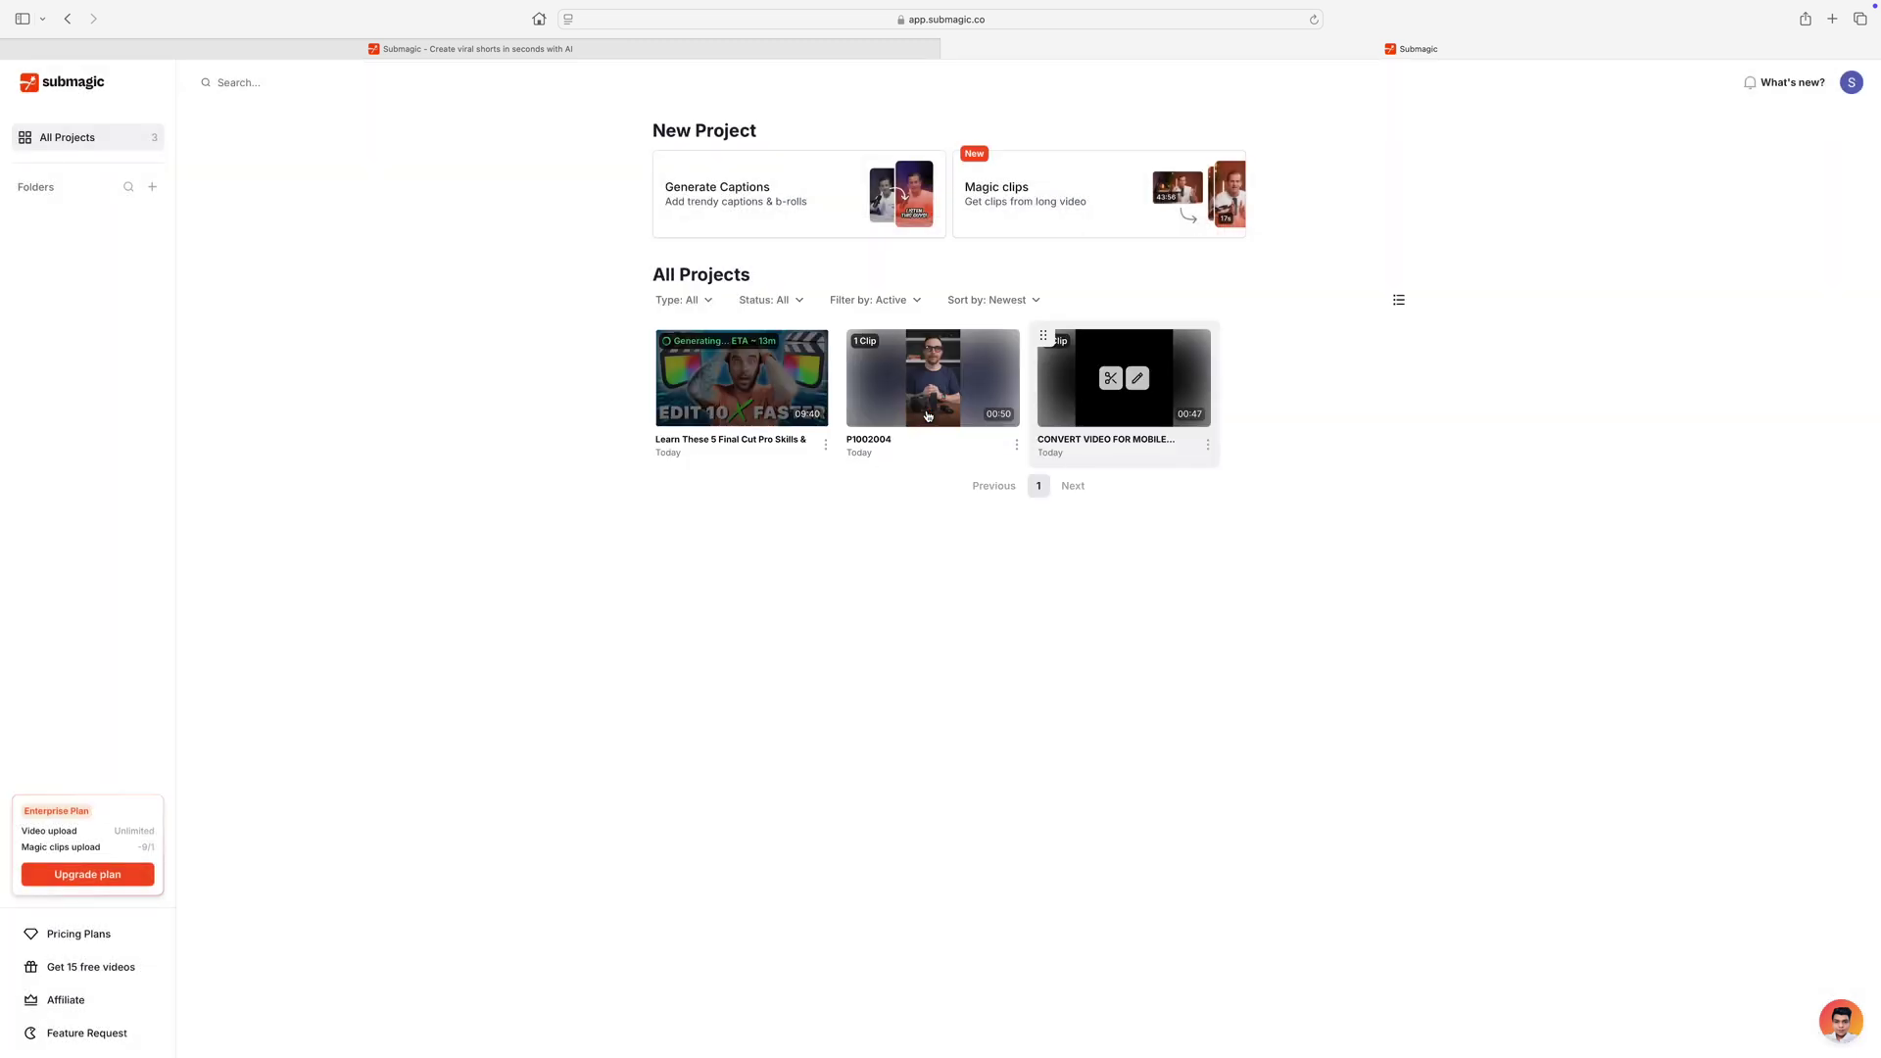